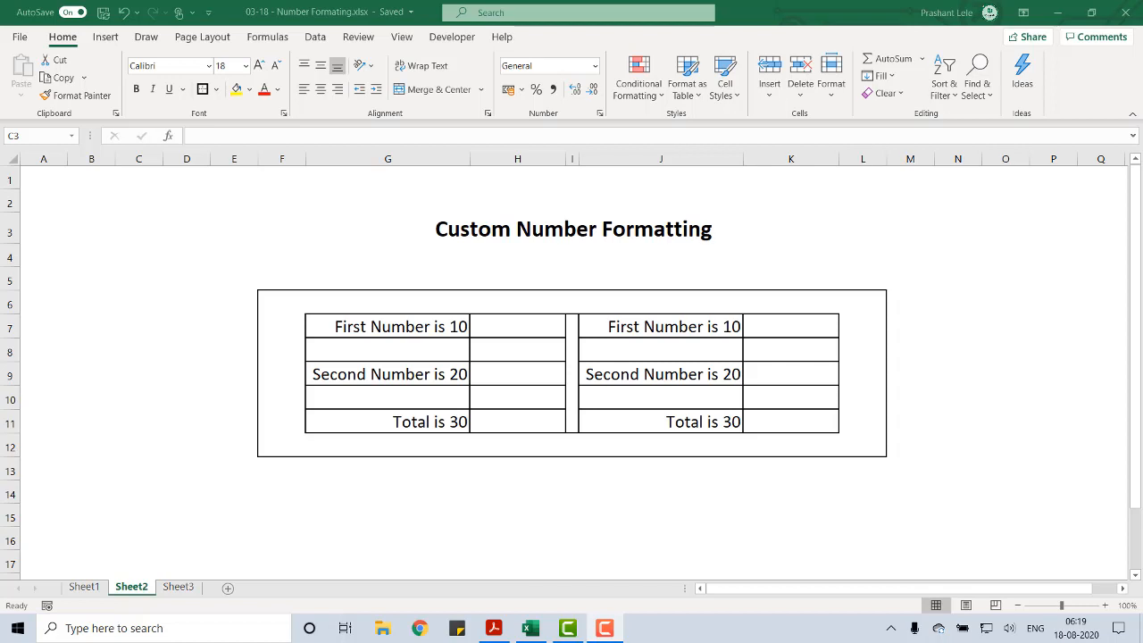
Enter the formula =G7/2 in cell H7 to halve the first number of the G–H table
left_click(499, 332)
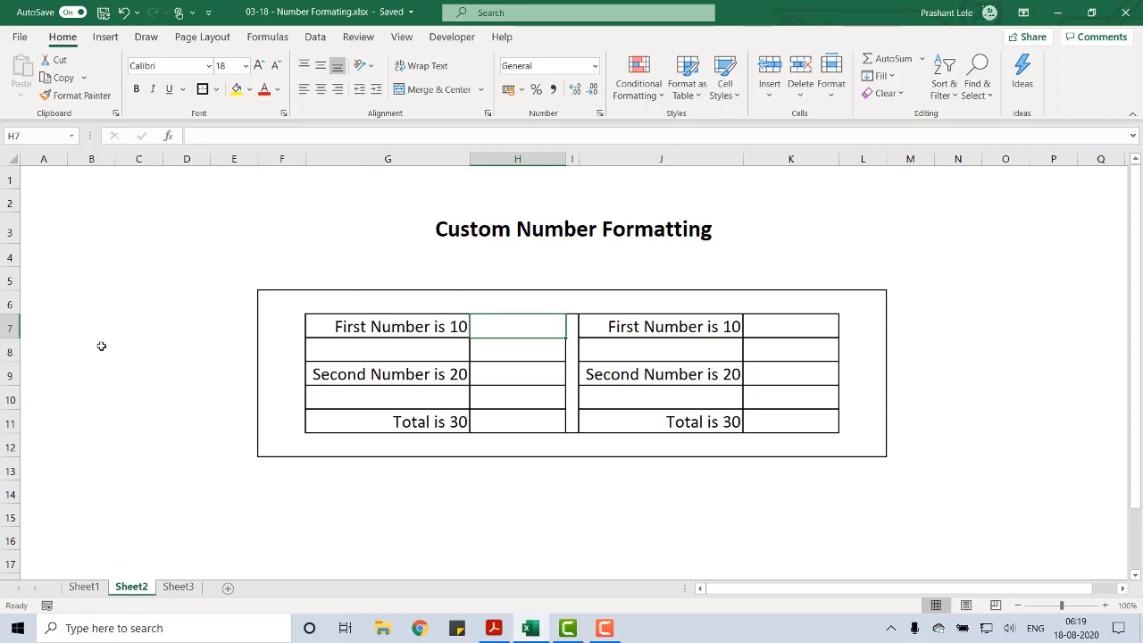
type("=")
key("Left")
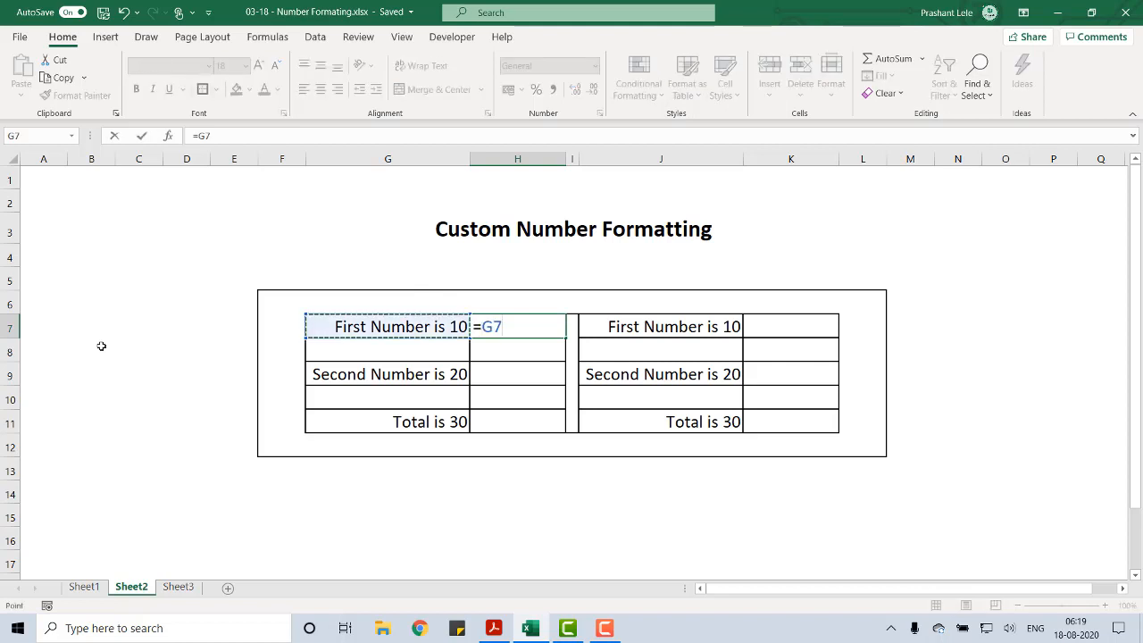
type("/2")
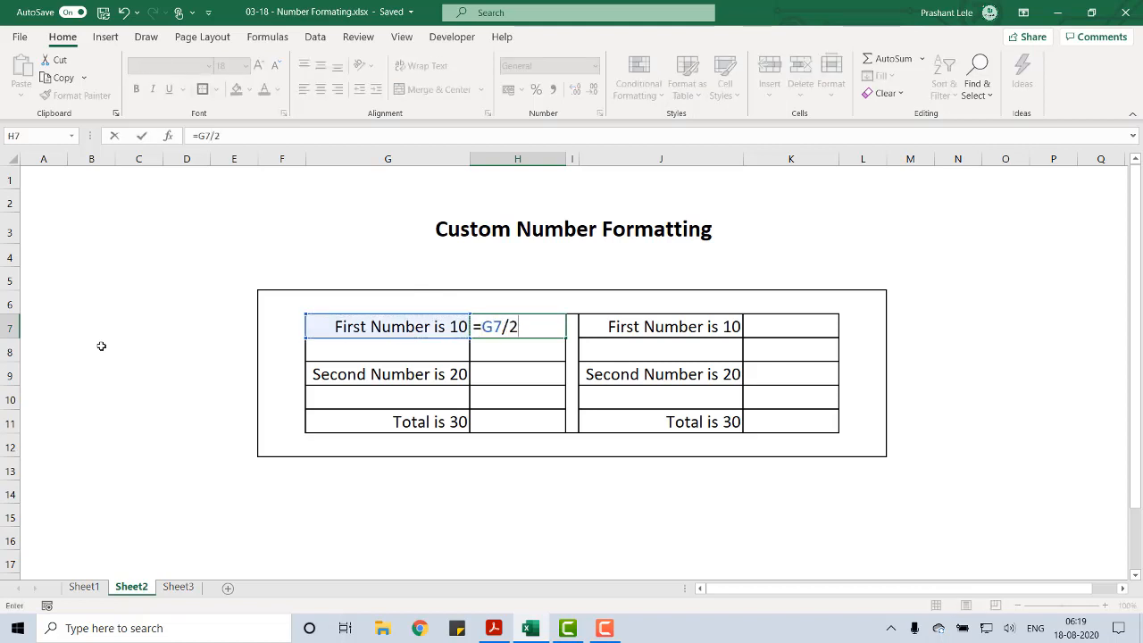
key("Return")
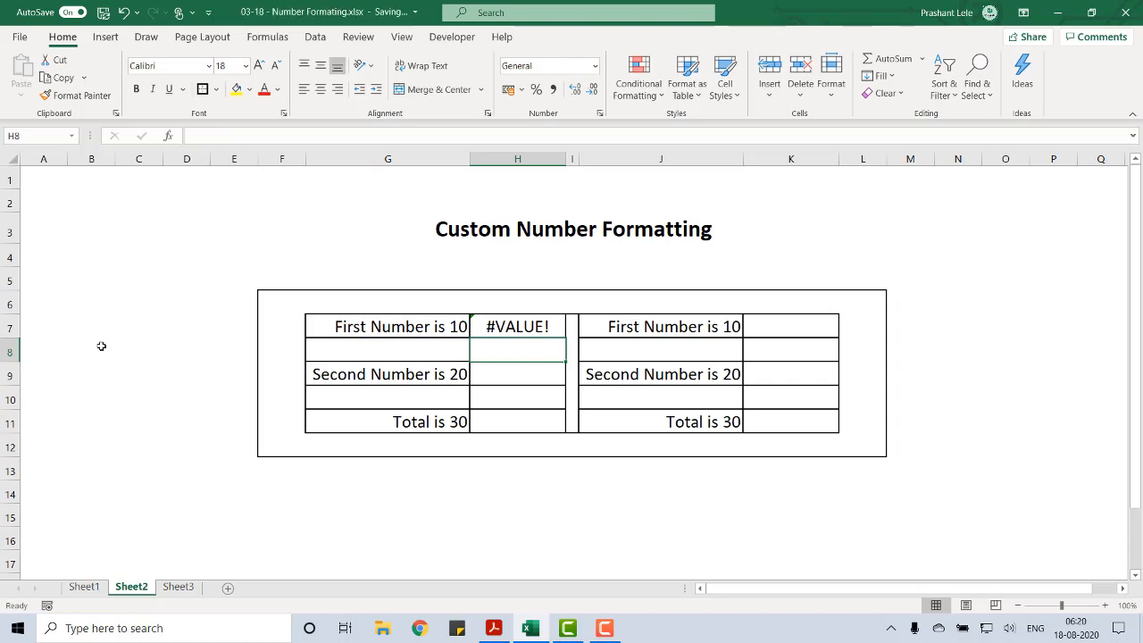
Enter the formula =G9/G7 in cell H9 to divide the second number by the first
key("Down")
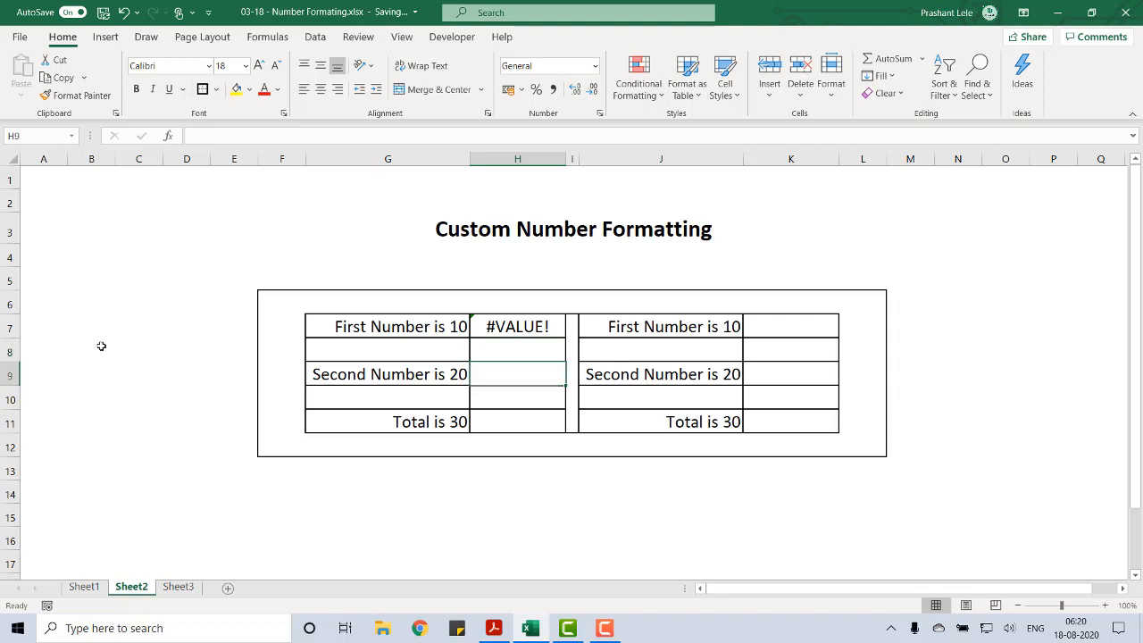
type("=")
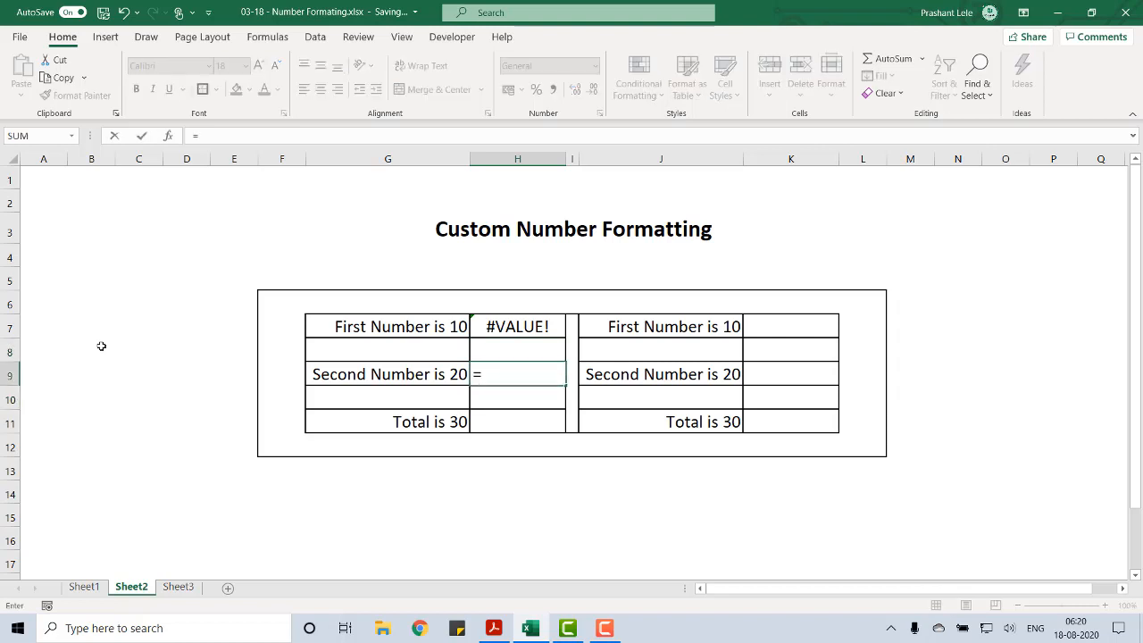
key("Left")
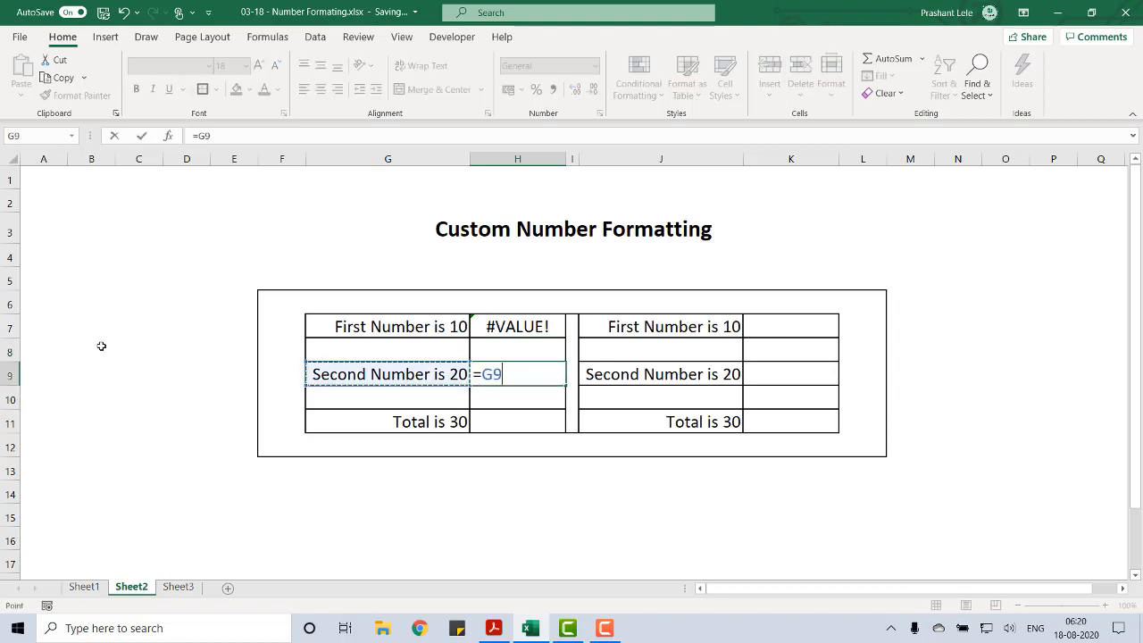
type("/")
key("Up")
key("Up")
key("Left")
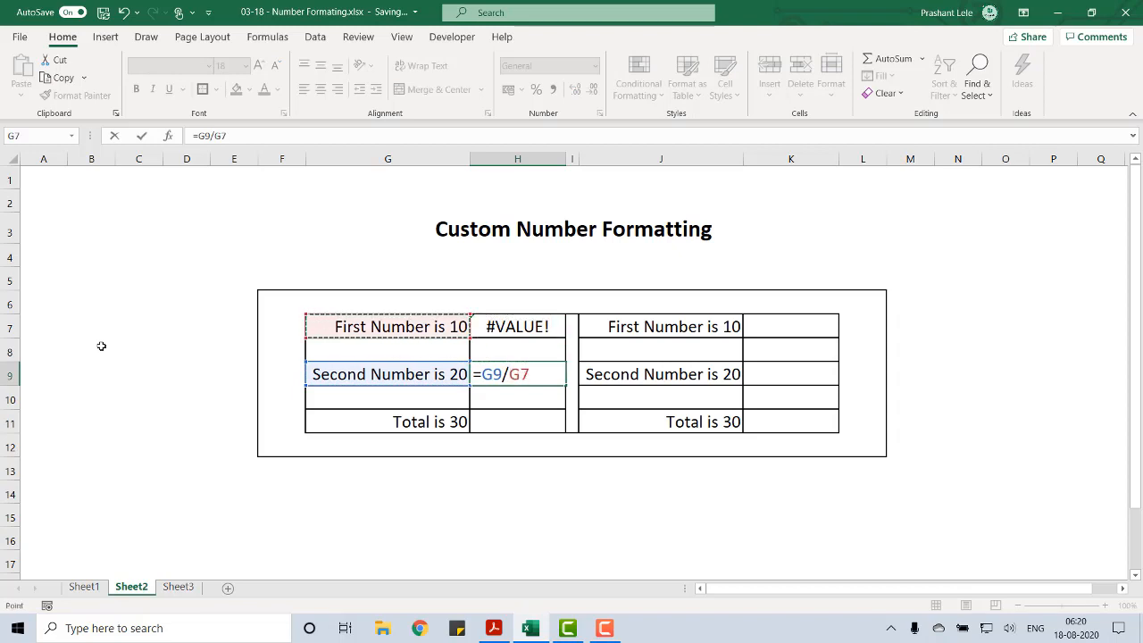
key("Return")
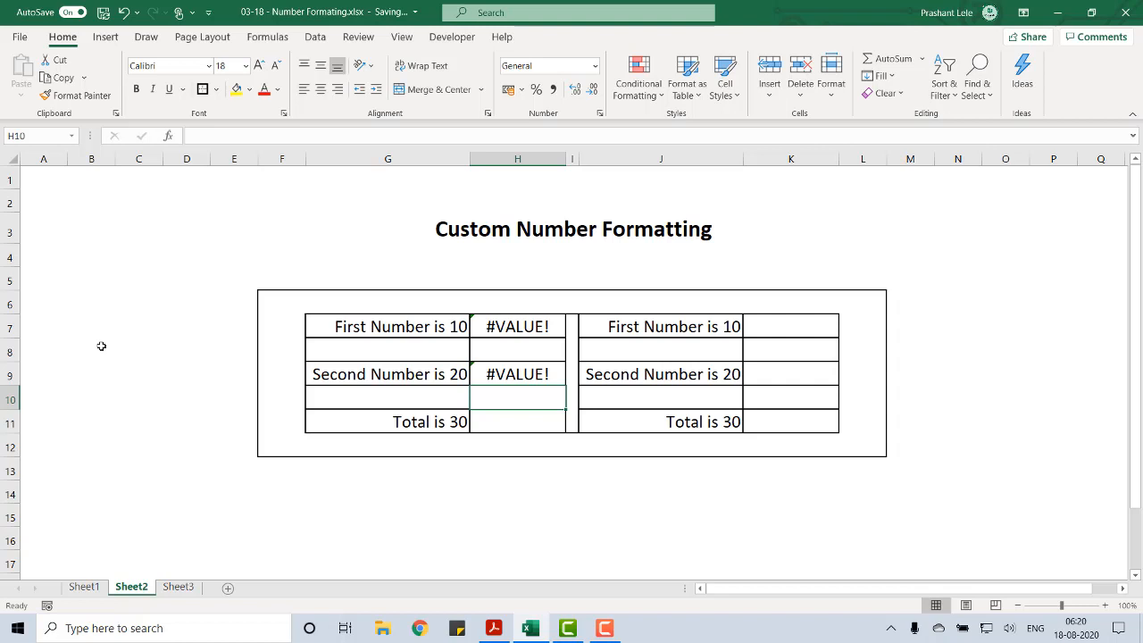
Enter the formula =J7/2 in cell K7 to halve the first number of the J–K table
key("Right")
key("Right")
key("Right")
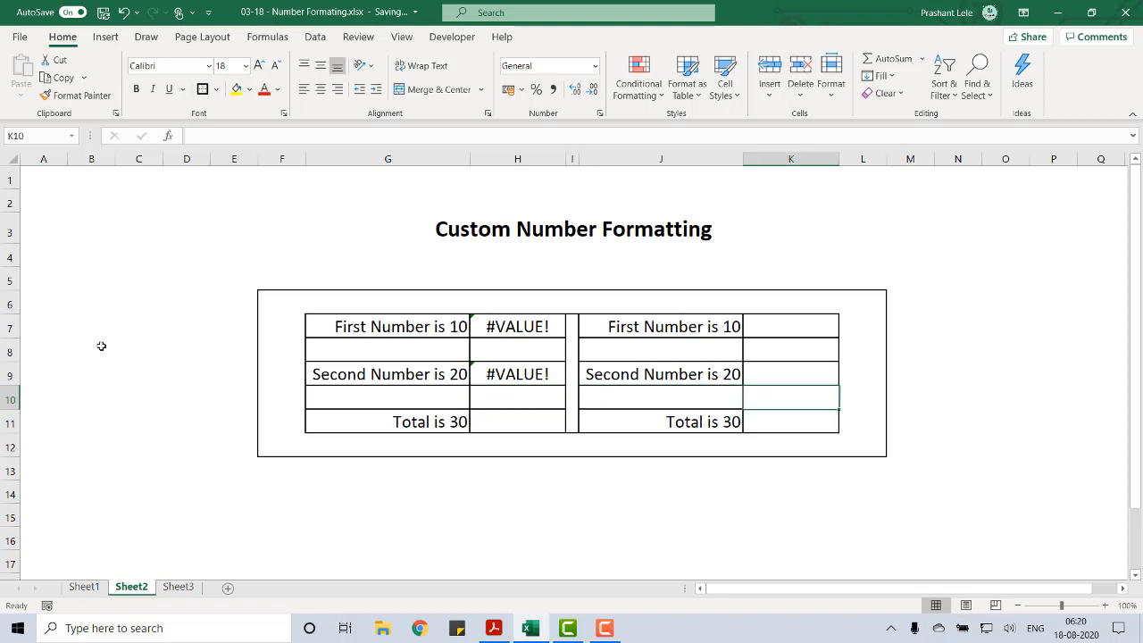
key("Up")
key("Up")
key("Up")
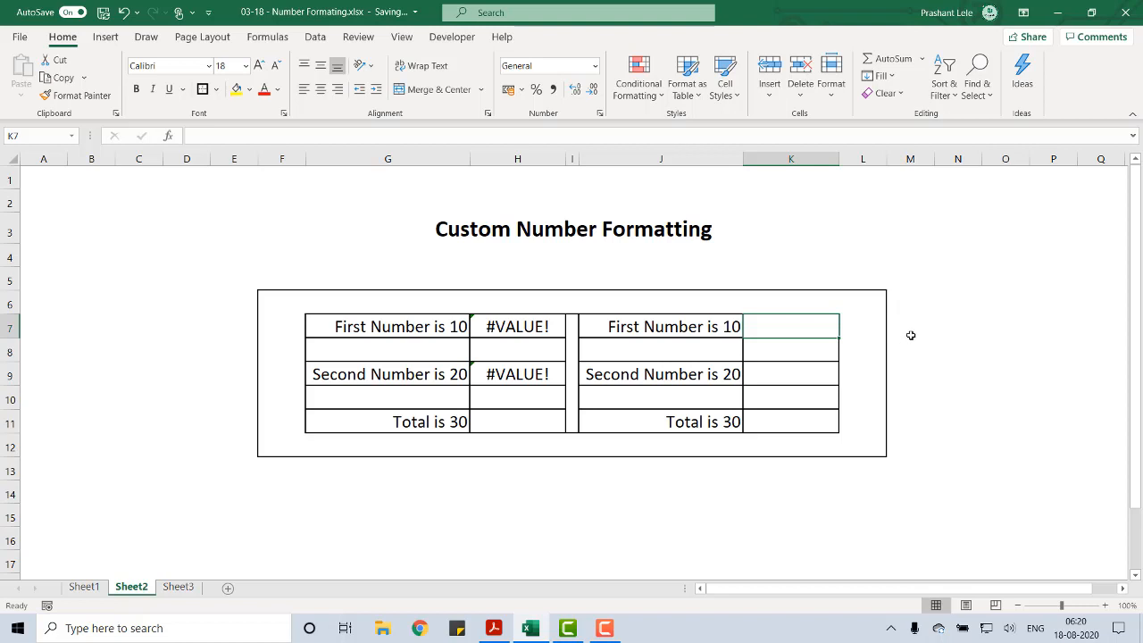
left_click(540, 327)
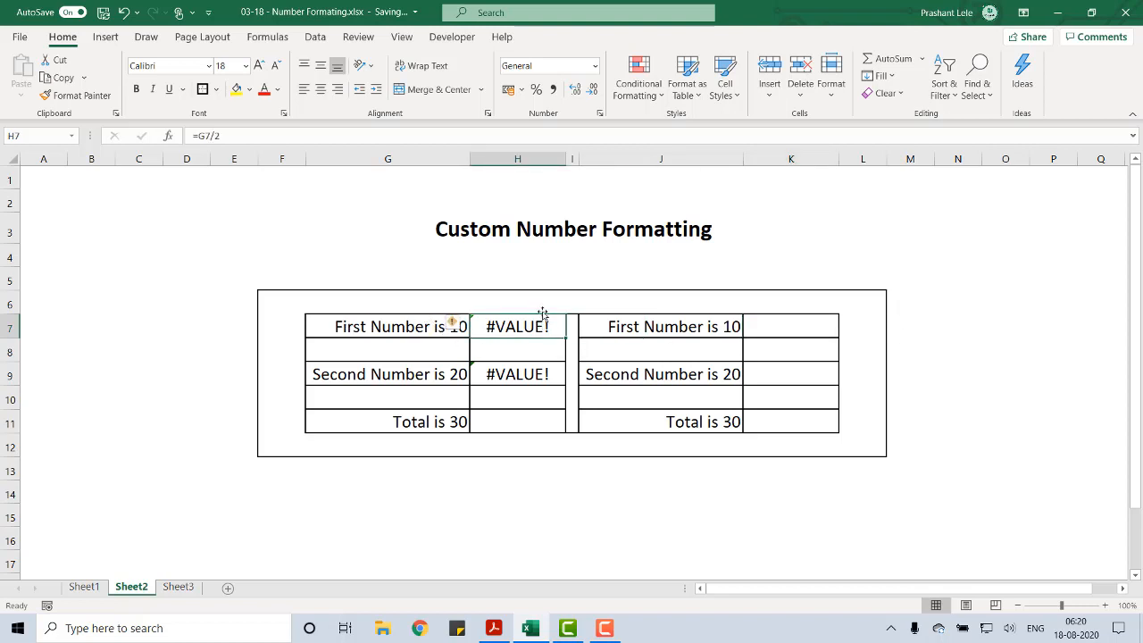
left_click(773, 322)
type("=")
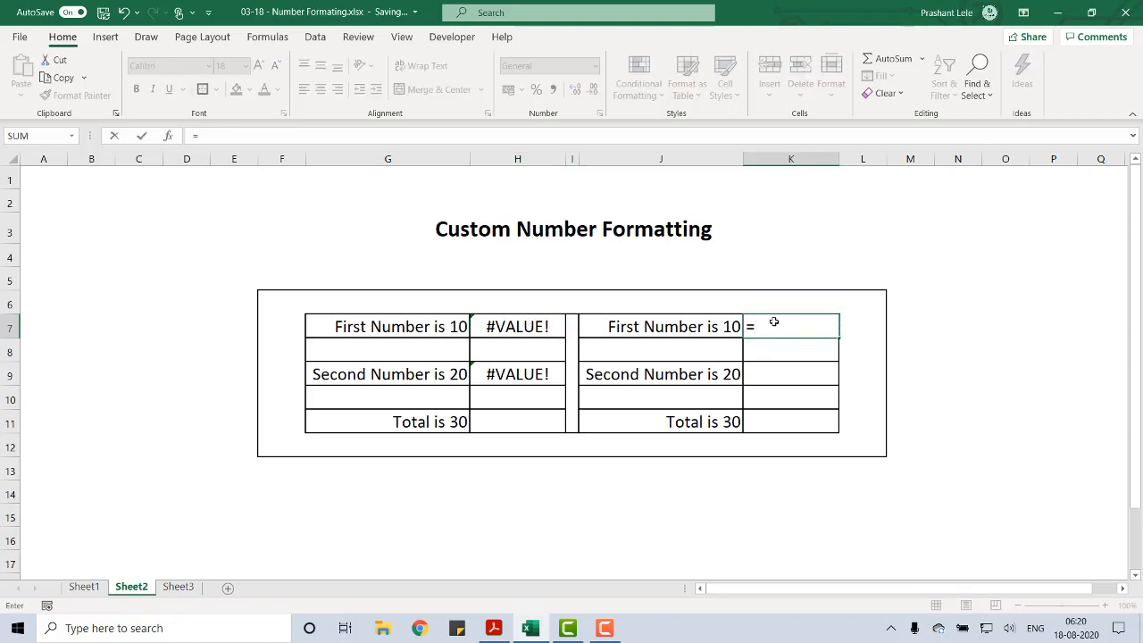
key("Left")
type("/2")
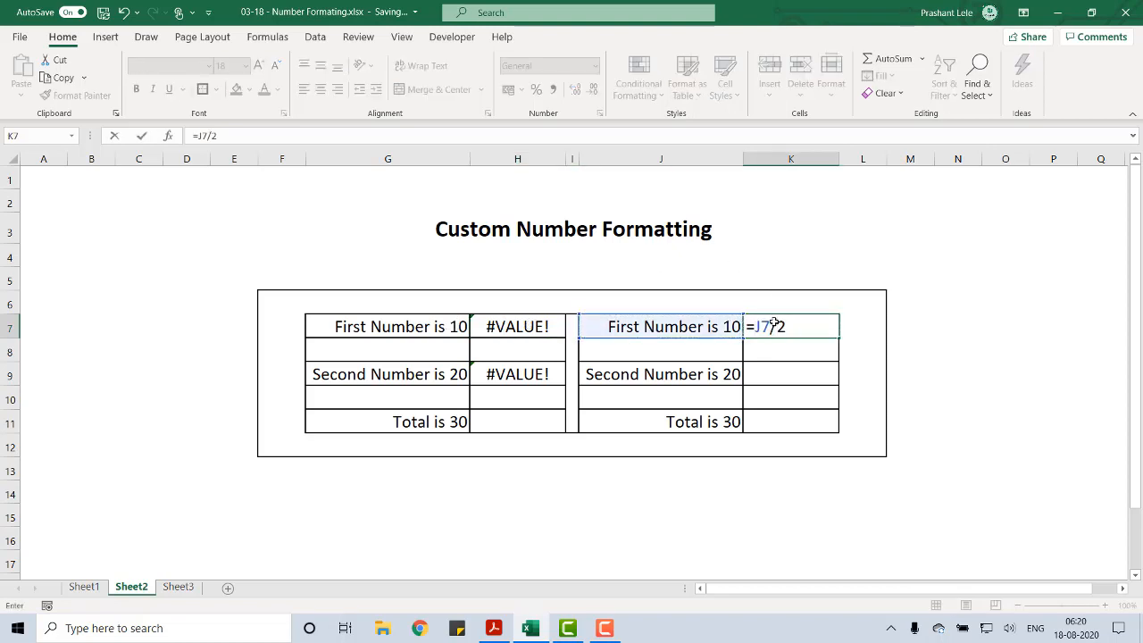
key("Return")
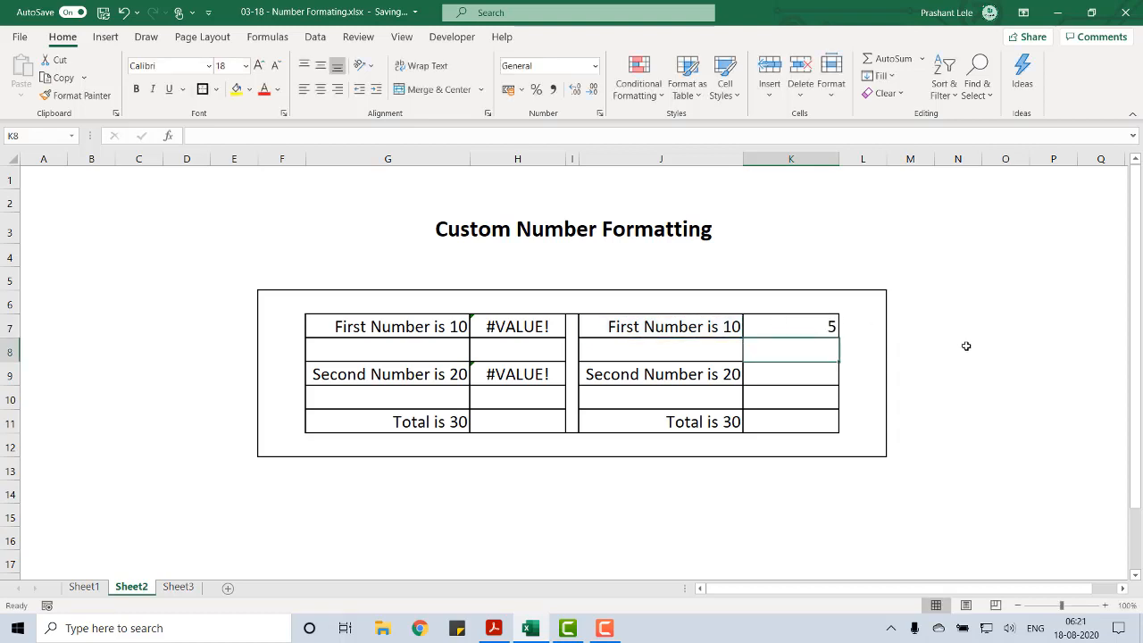
Enter the formula =J9/J7 in cell K9 to divide the second number by the first
key("Down")
type("=")
key("Left")
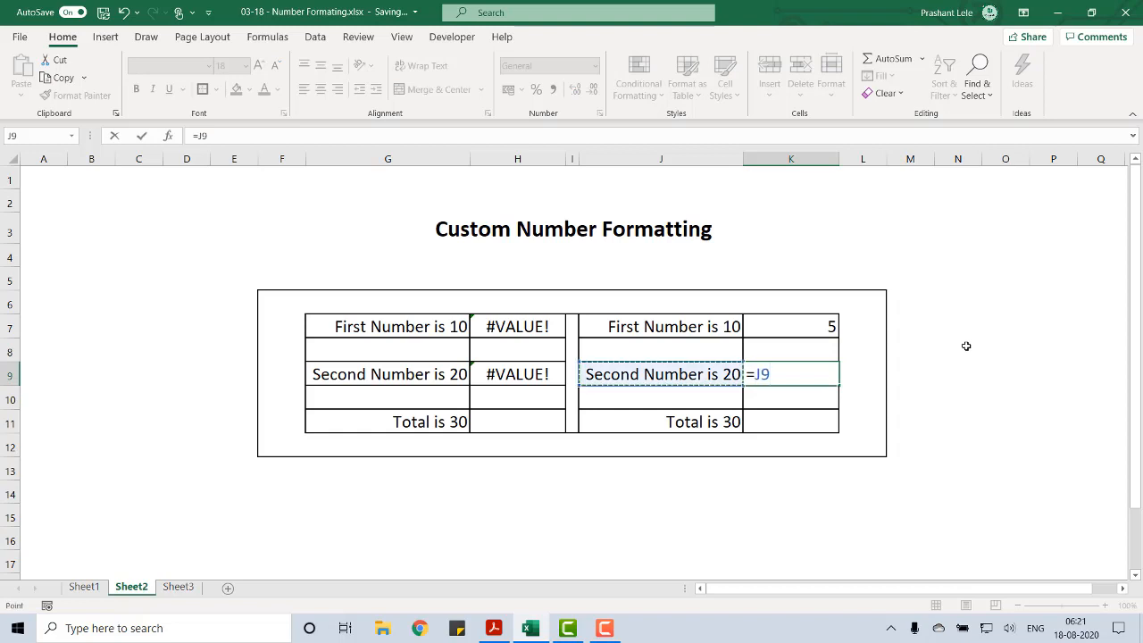
type("/")
key("Up")
key("Up")
key("Left")
key("Return")
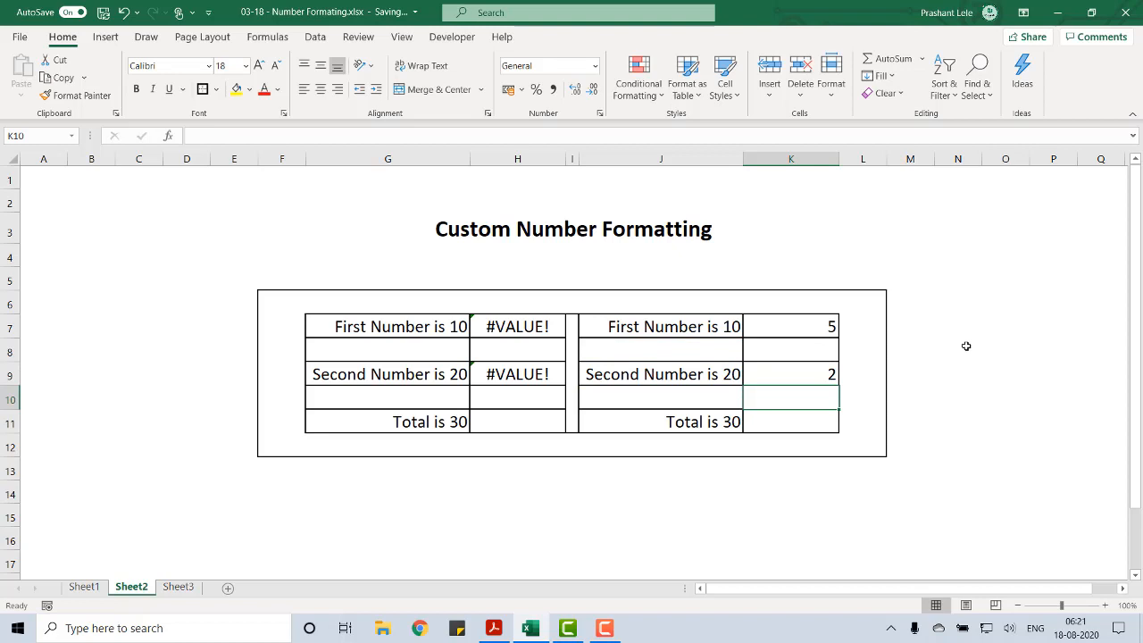
Enter the formula =J7+J9 in cell K11 to add the first and second numbers
key("Down")
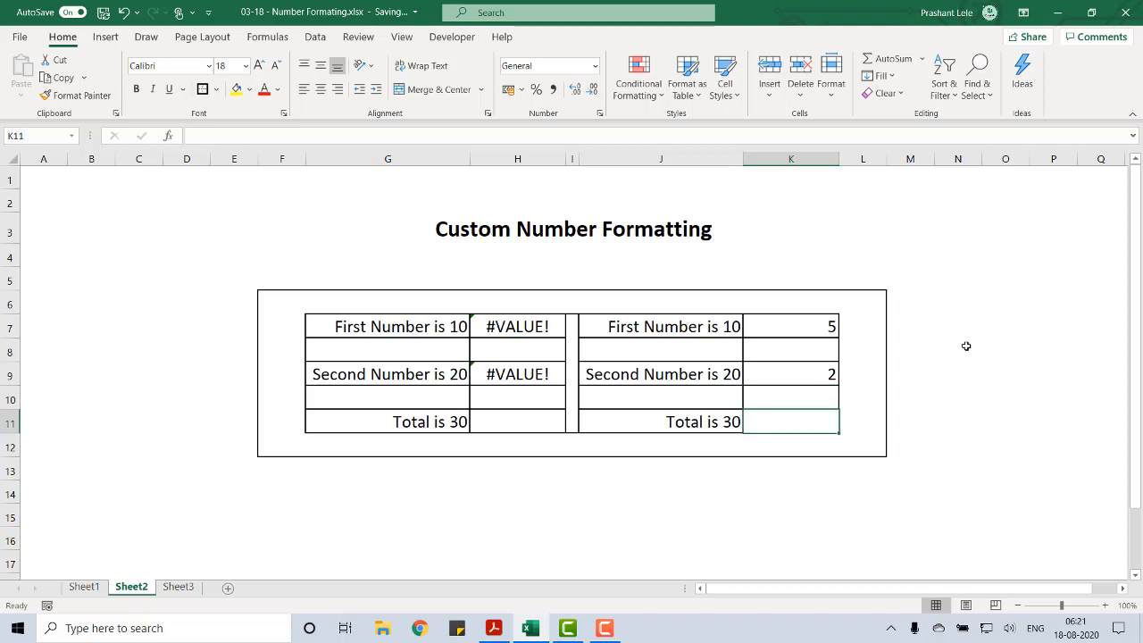
type("=")
key("Up")
key("Up")
key("Up")
key("Up")
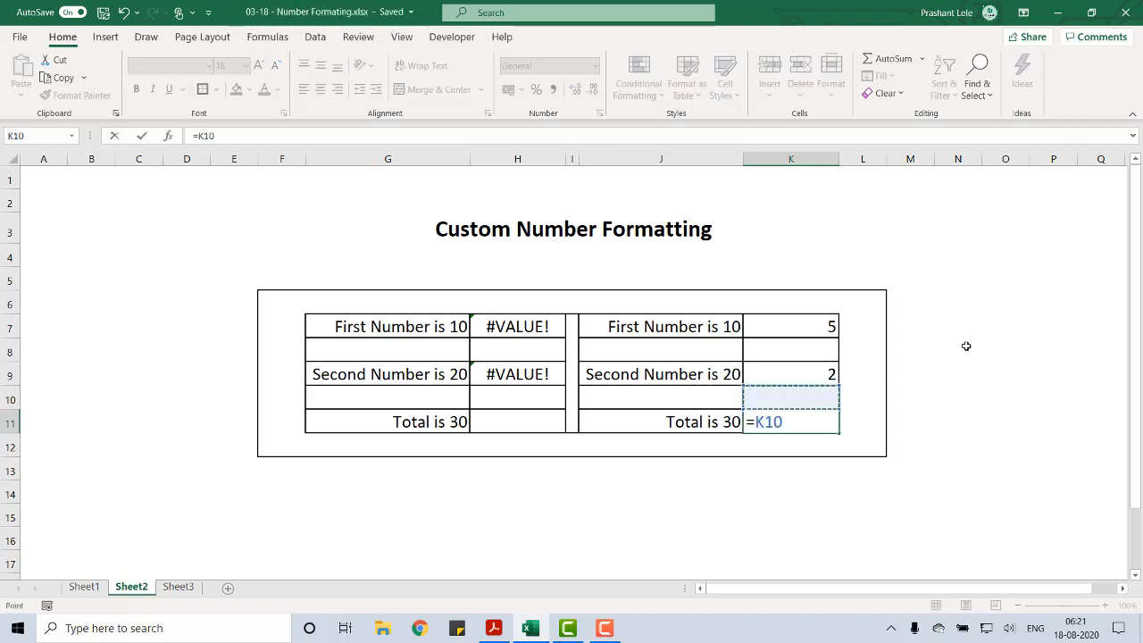
key("Left")
type("+")
key("Up")
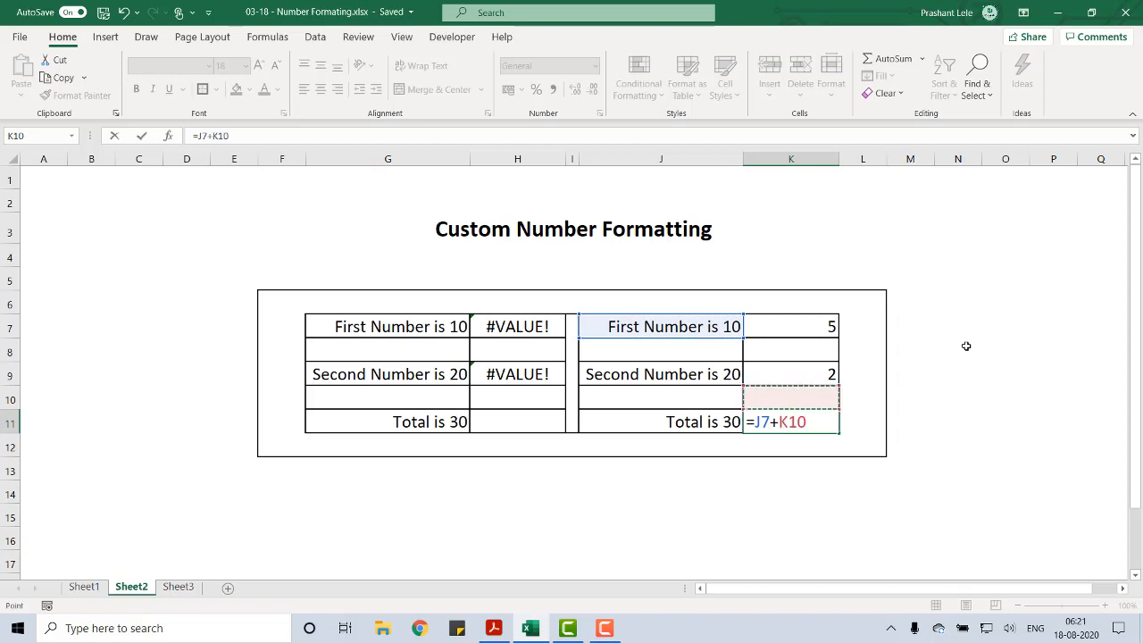
key("Up")
key("Left")
key("Return")
Format the sum in cell K11 with the comma style and no decimal places
key("Up")
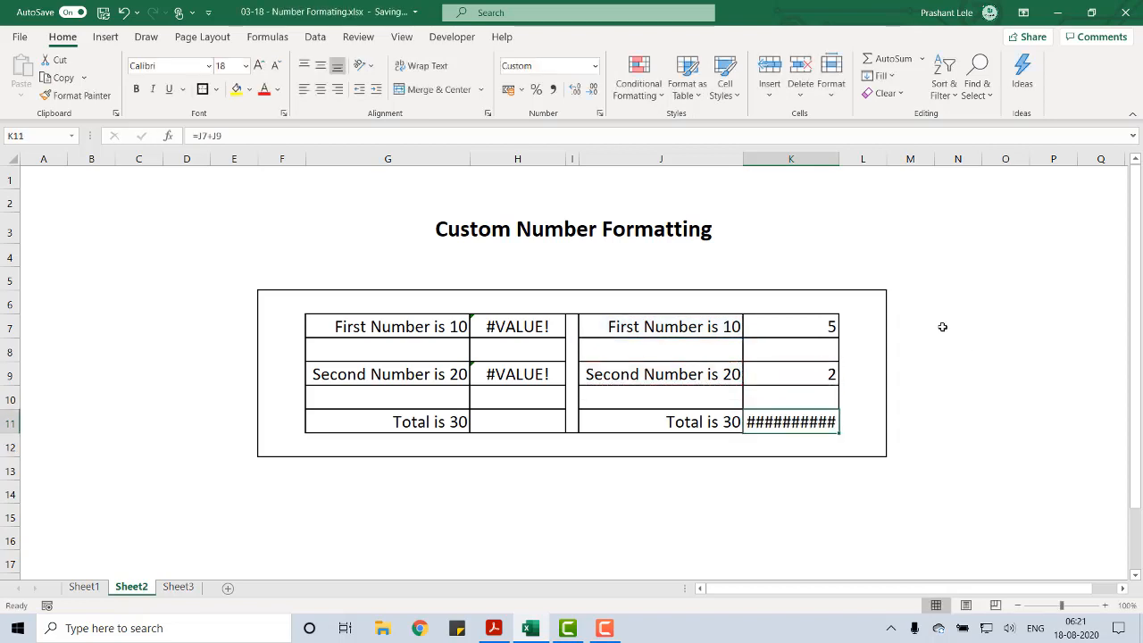
left_click(553, 89)
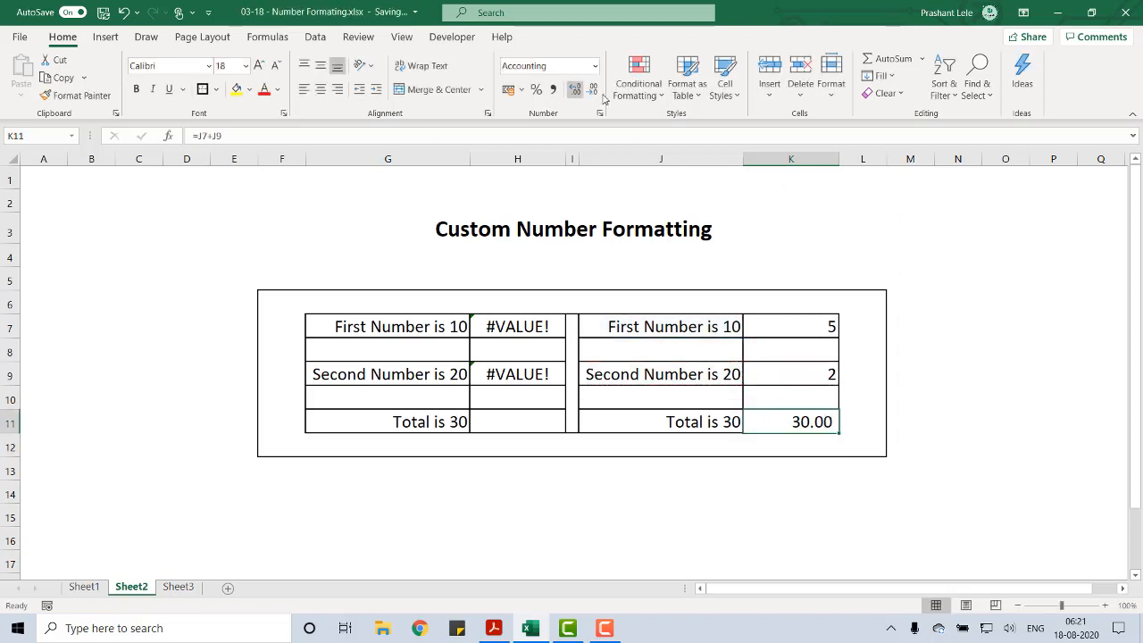
left_click(595, 90)
left_click(594, 90)
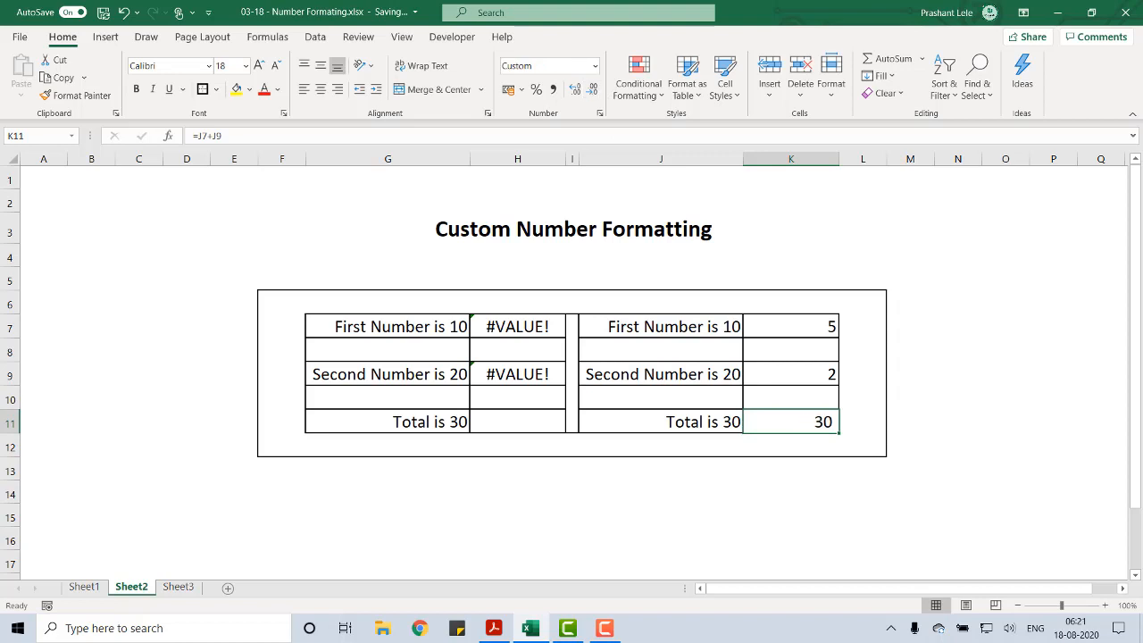
key("Down")
key("Down")
key("Down")
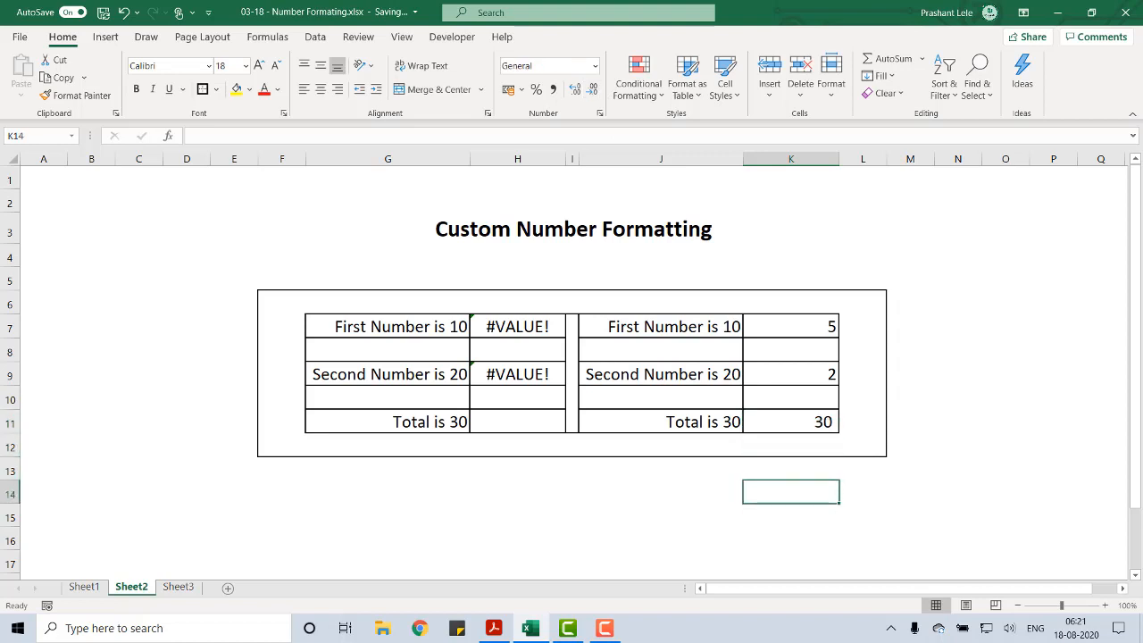
key("Left")
key("Left")
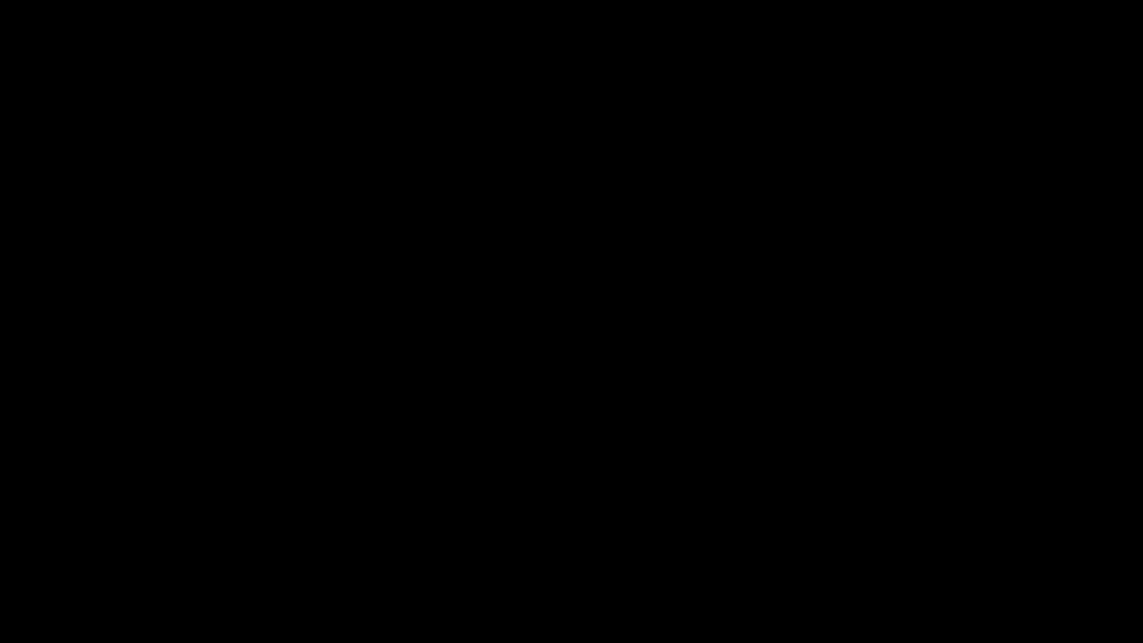
key("Right")
key("Right")
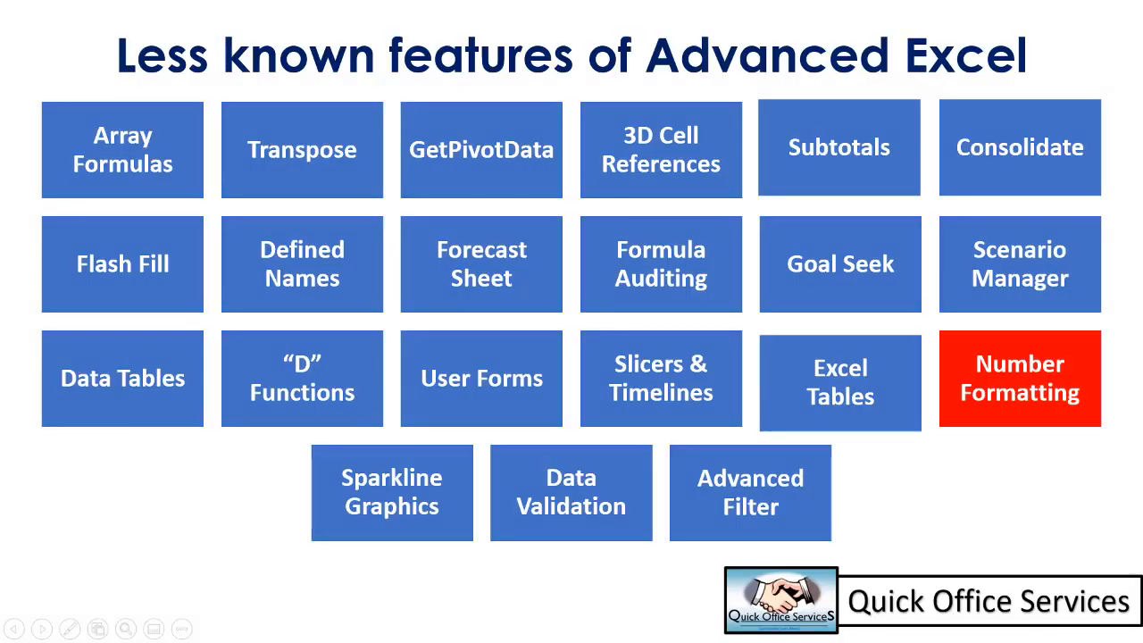
key("Right")
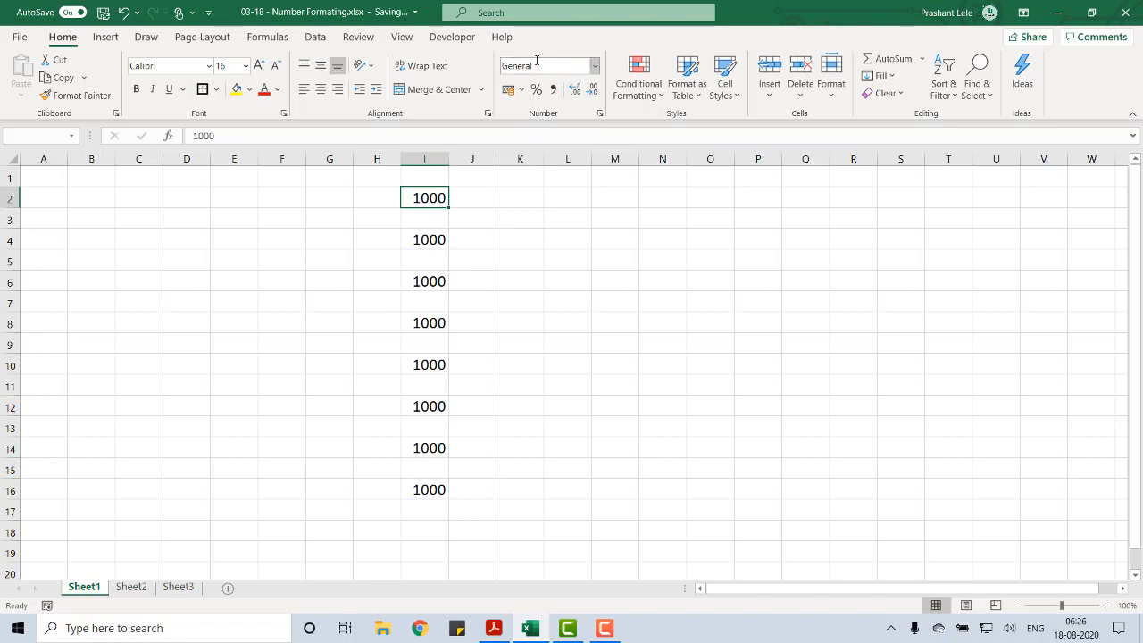
key("Down")
key("Down")
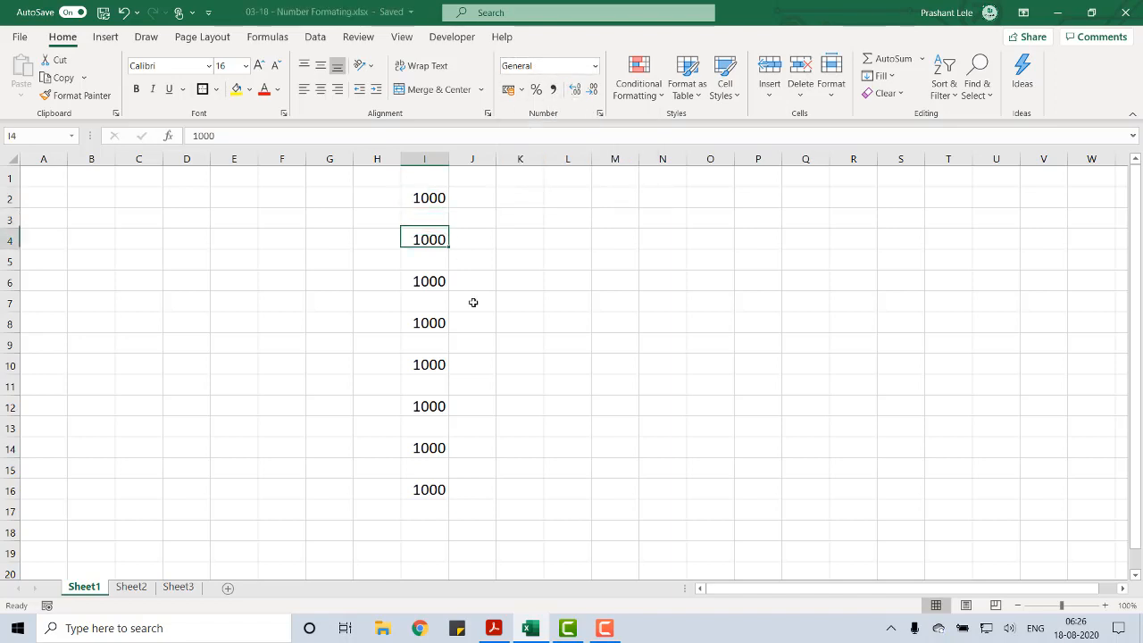
key("Down")
key("Down")
key("Down")
key("Down")
key("Down")
key("Down")
key("Down")
key("Right")
key("Right")
key("Right")
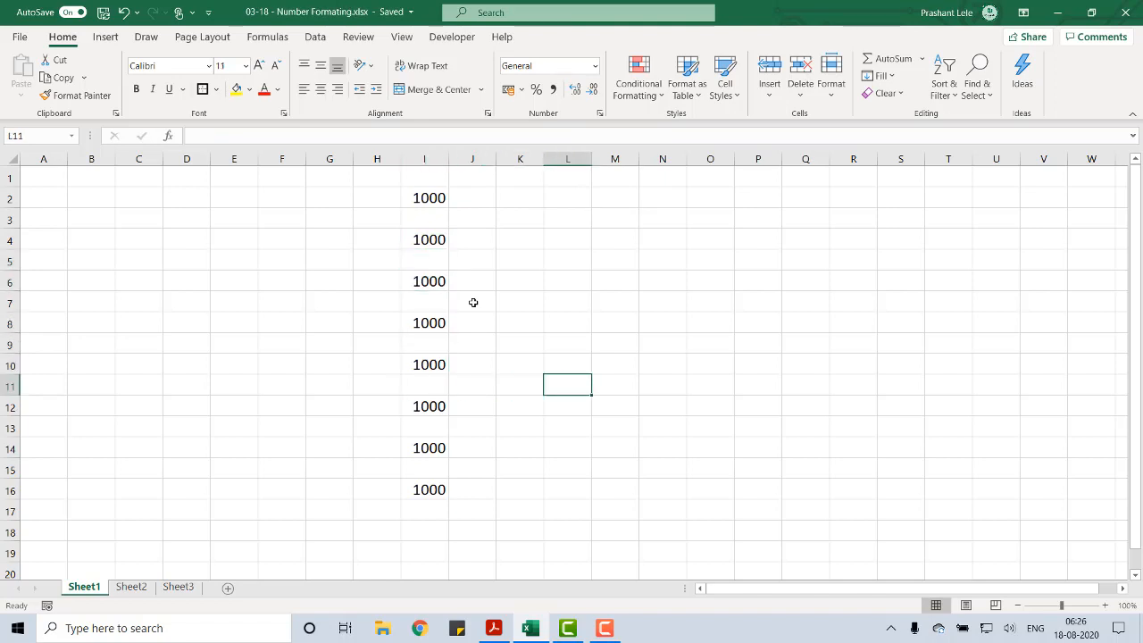
left_click(683, 301)
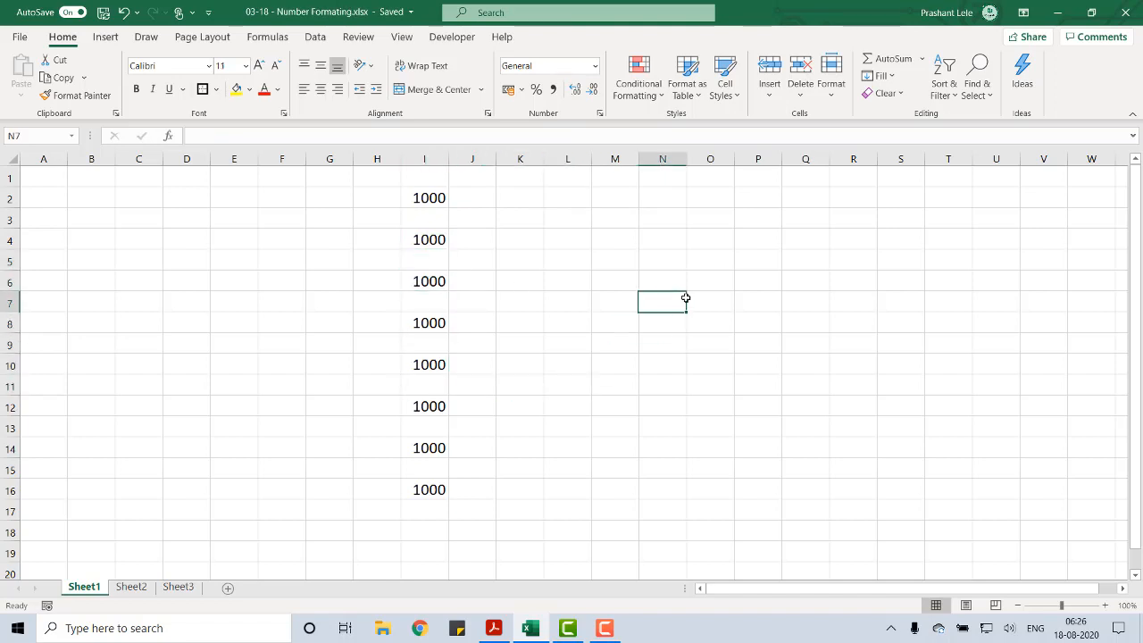
left_click(274, 260)
left_click(350, 197)
left_click(676, 340)
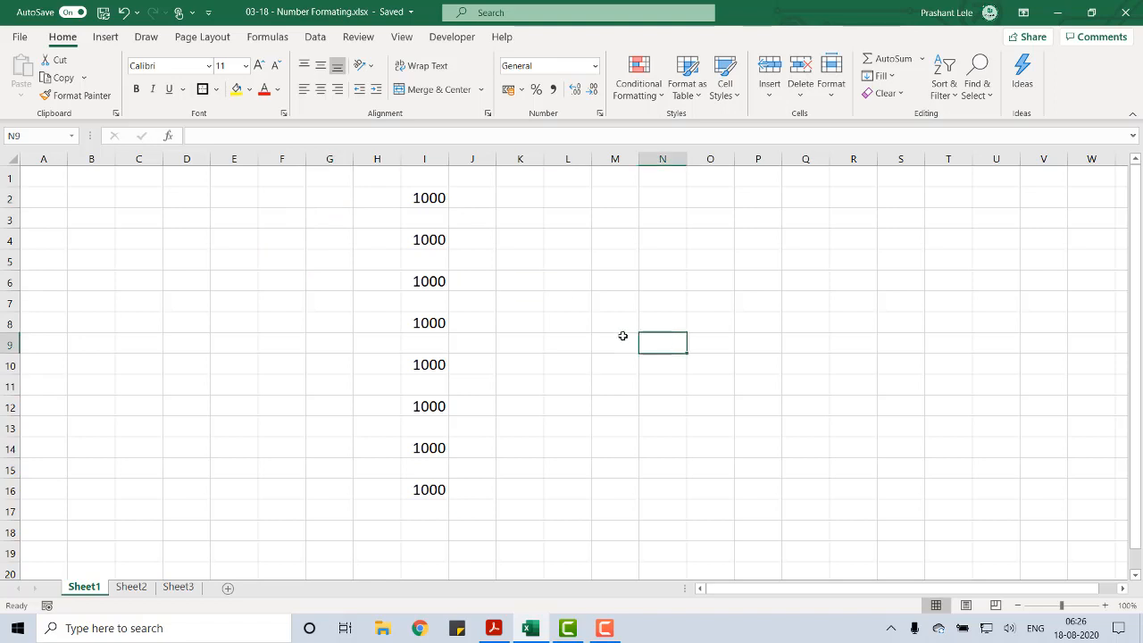
Check the number format of cell I2, and apply the Number format to the 1000 in cell I4
left_click(422, 200)
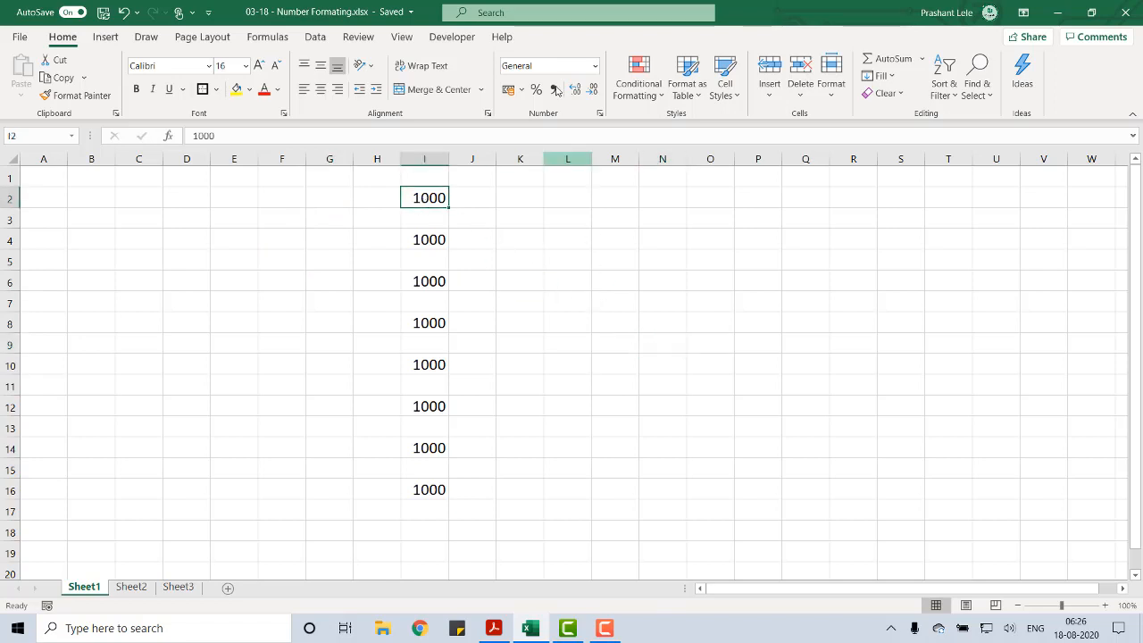
left_click(432, 237)
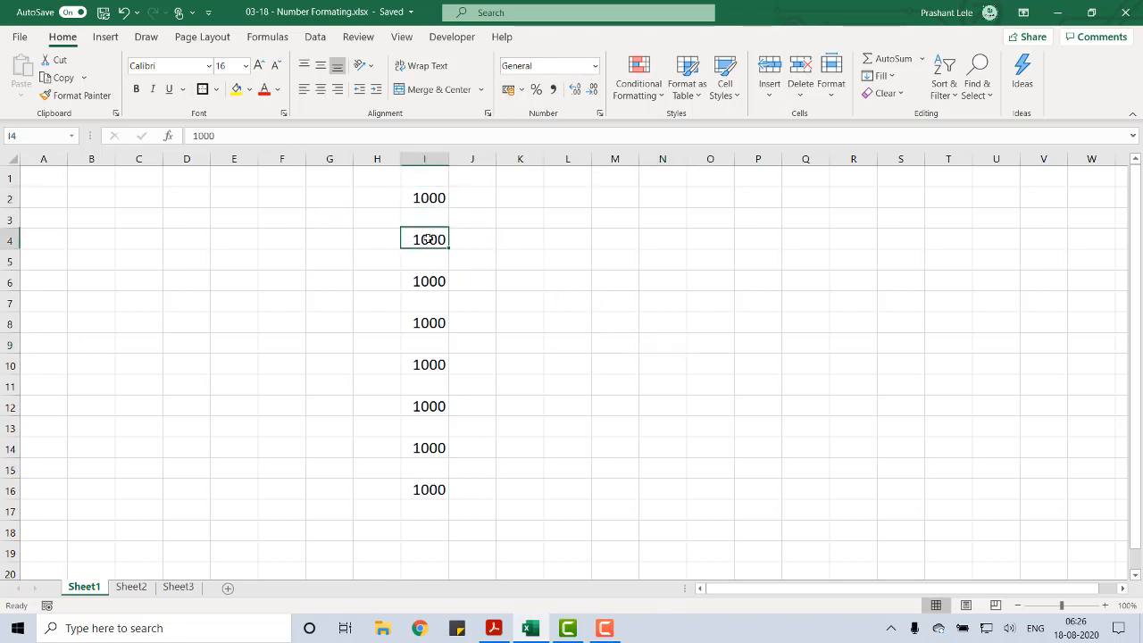
left_click(595, 69)
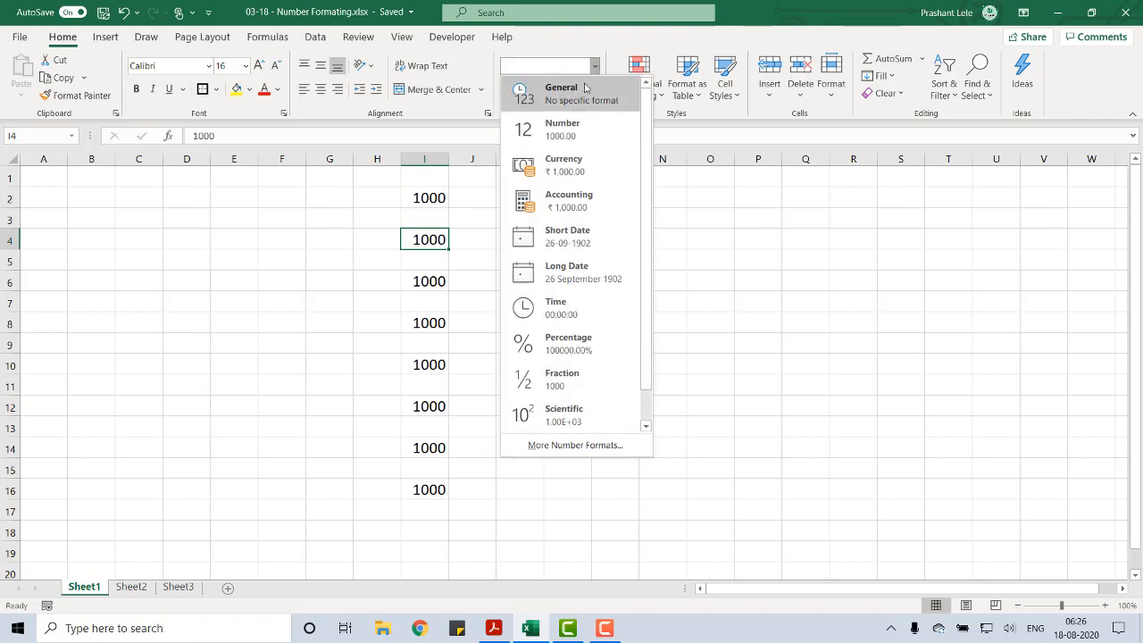
left_click(570, 130)
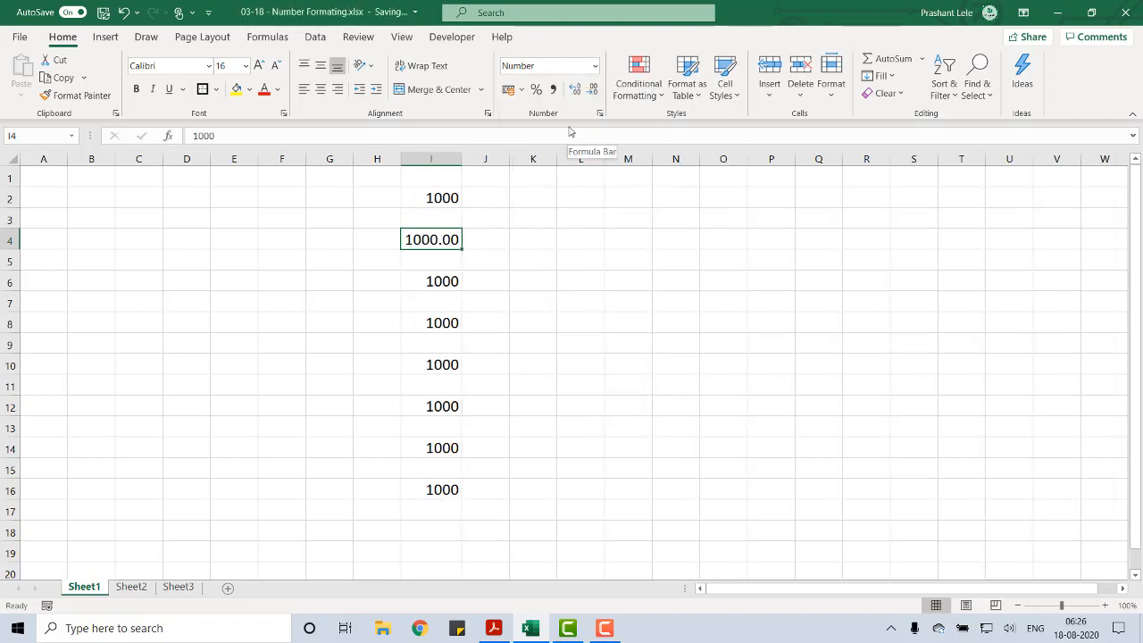
Apply the Currency format to the value in cell I6 and the Accounting format to the value in cell I8
left_click(449, 282)
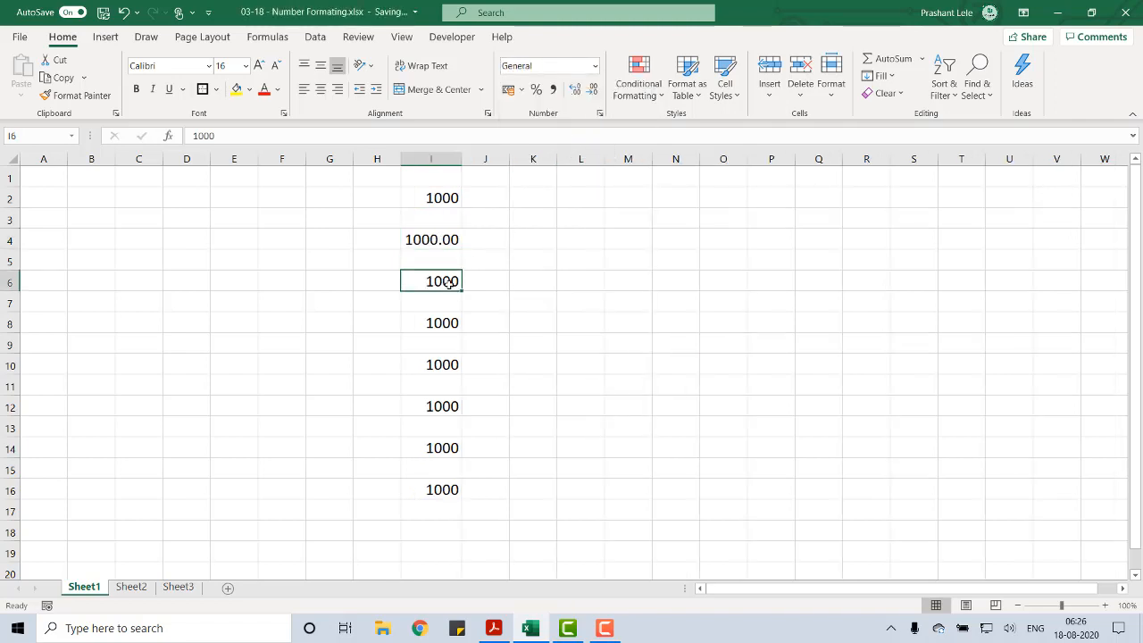
left_click(595, 66)
left_click(568, 166)
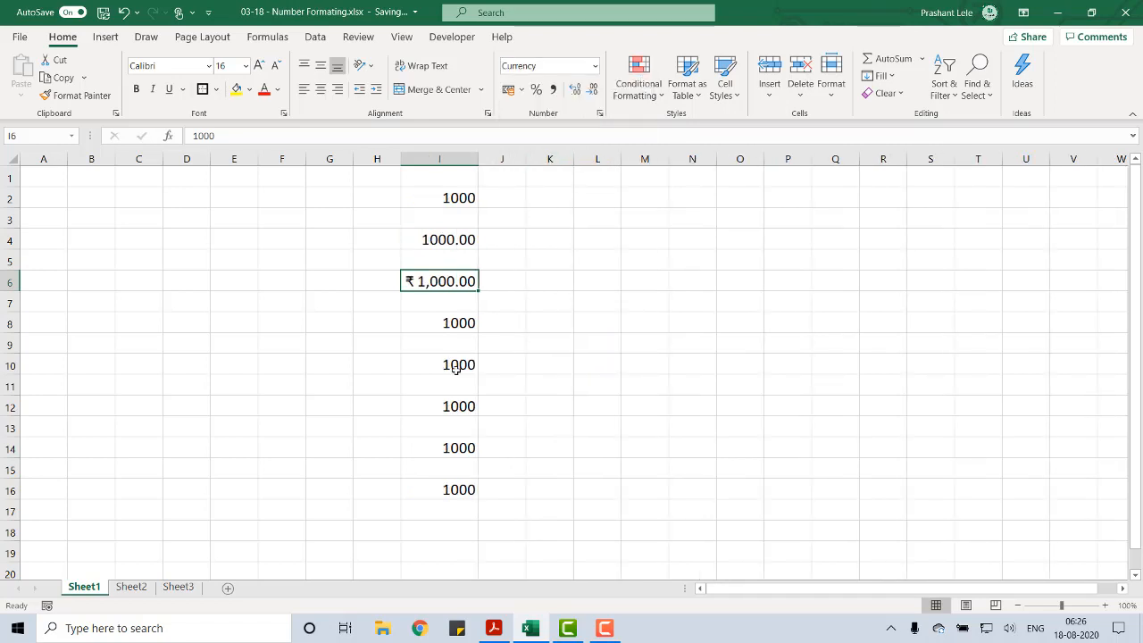
left_click(447, 322)
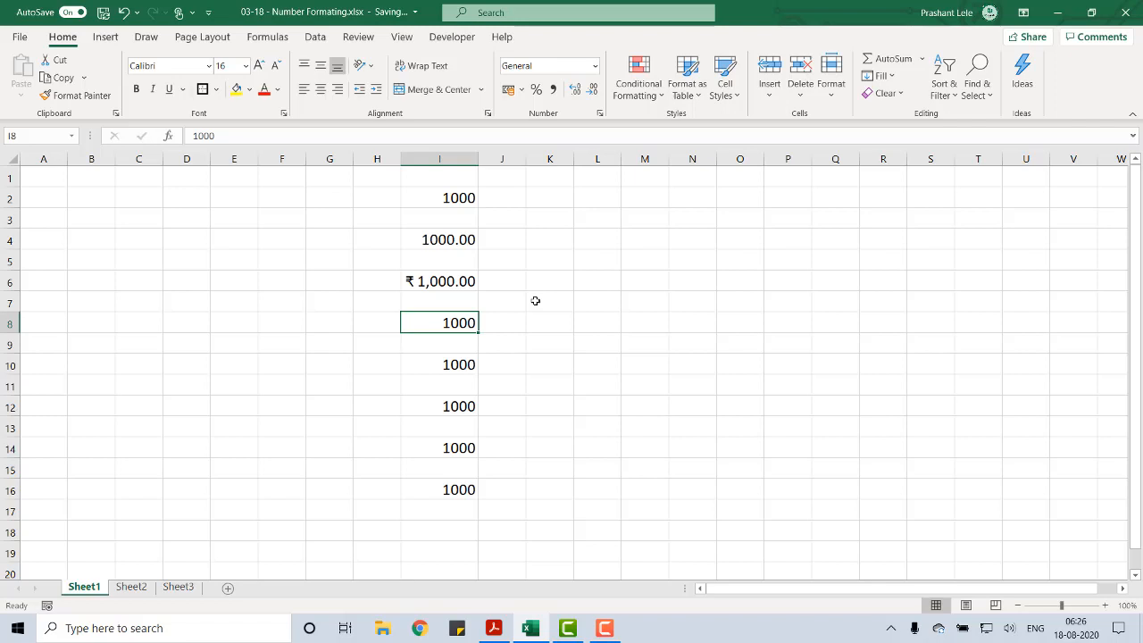
left_click(595, 65)
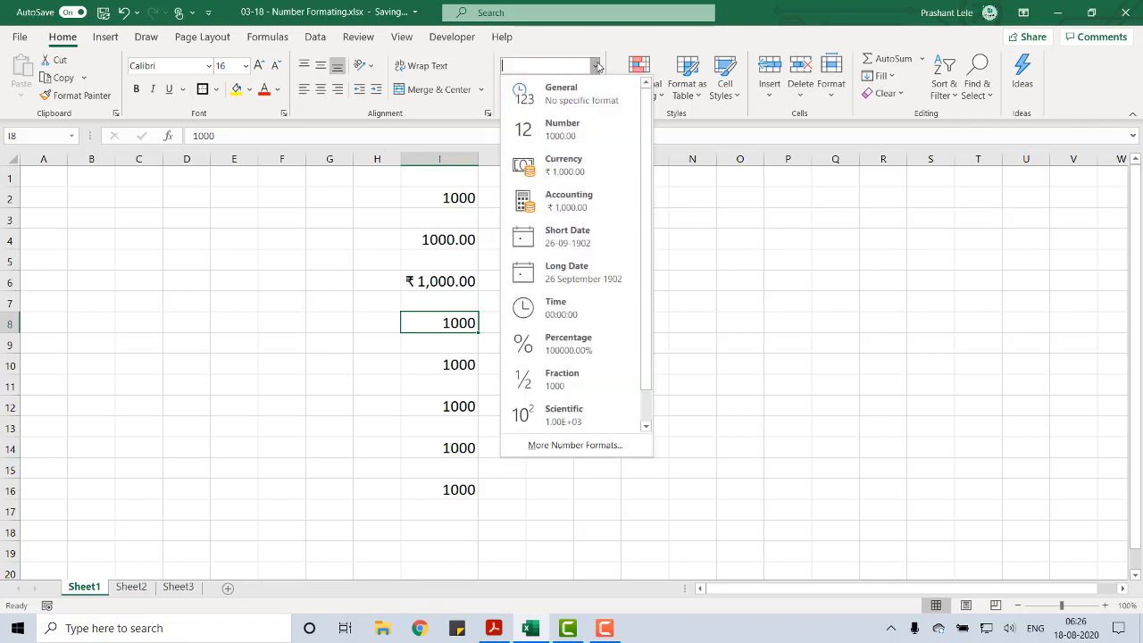
left_click(571, 200)
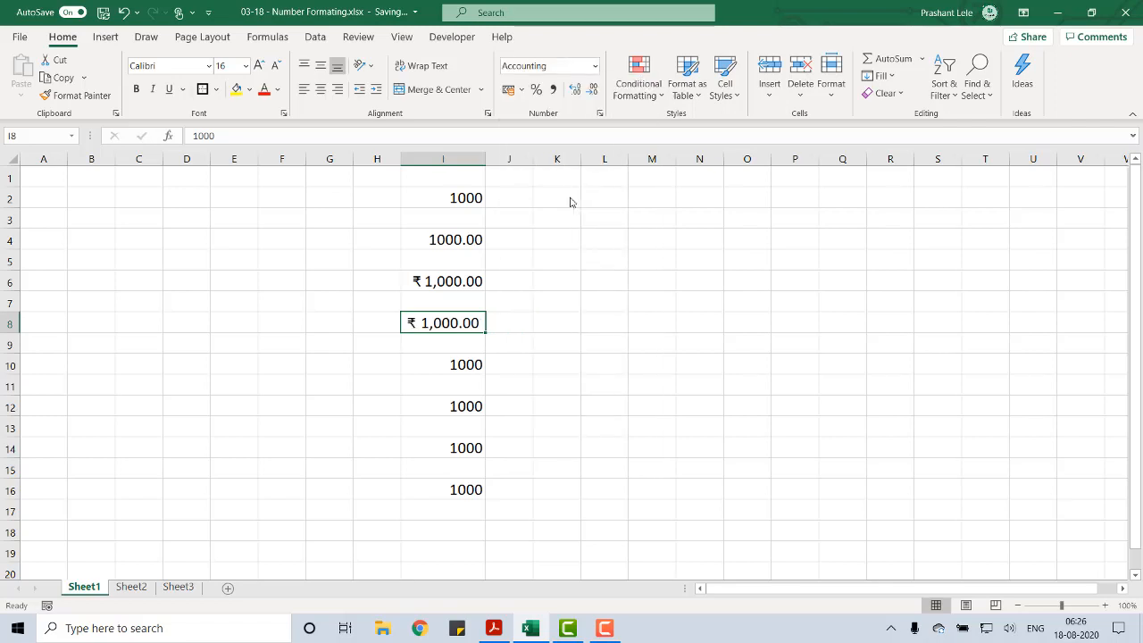
left_click(594, 68)
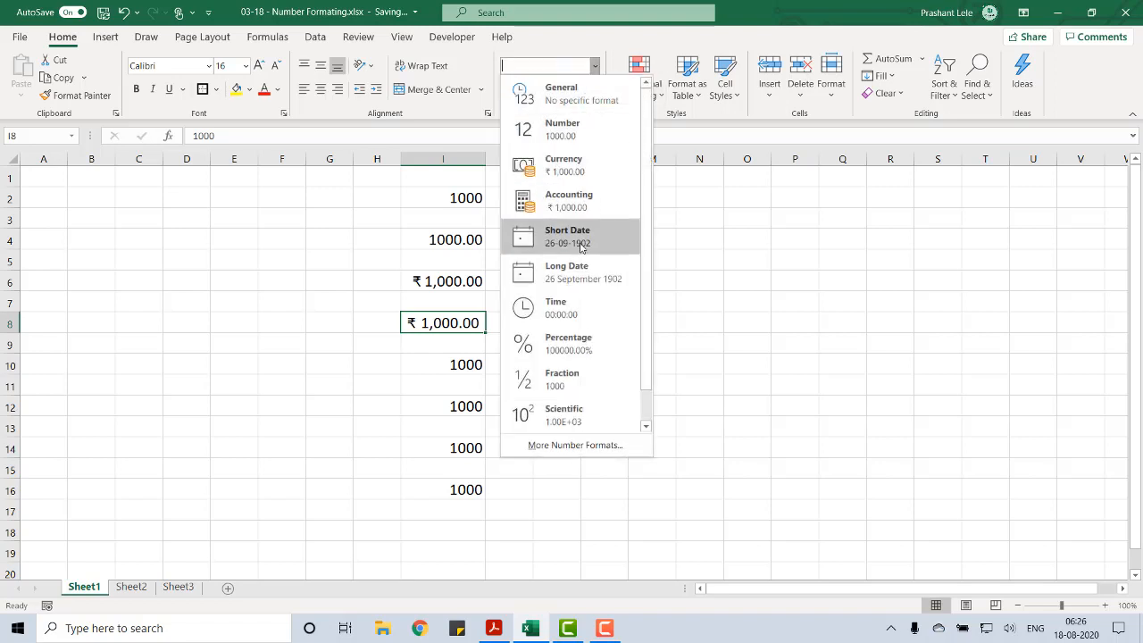
left_click(709, 286)
Apply the Short Date format to the value in cell I10 and the Long Date format to the value in cell I12
key("Down")
key("Down")
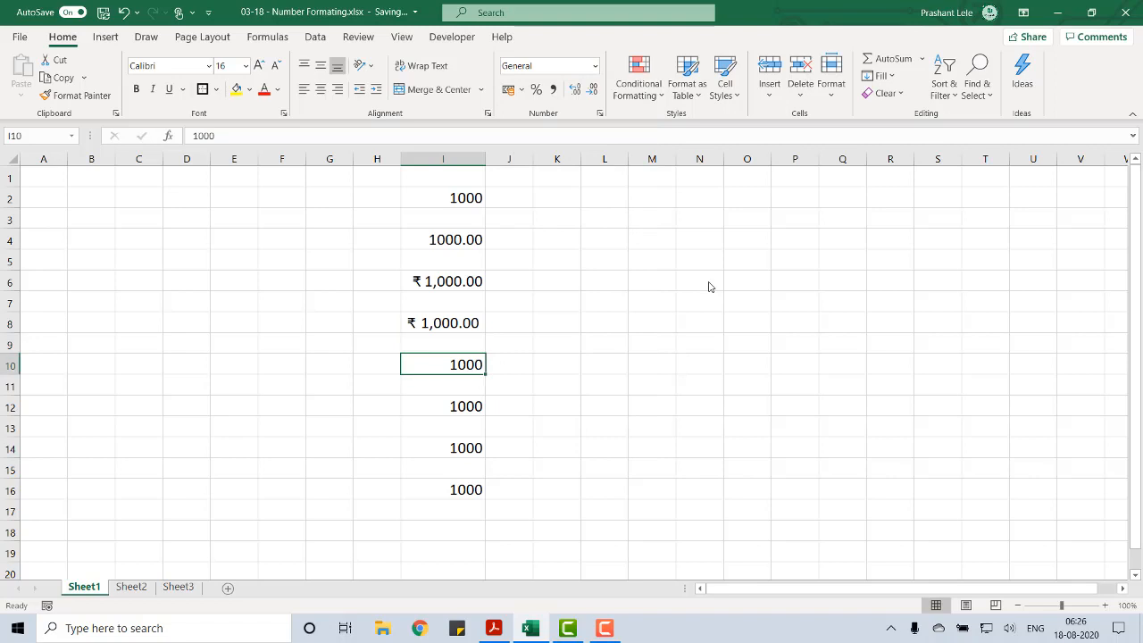
left_click(595, 66)
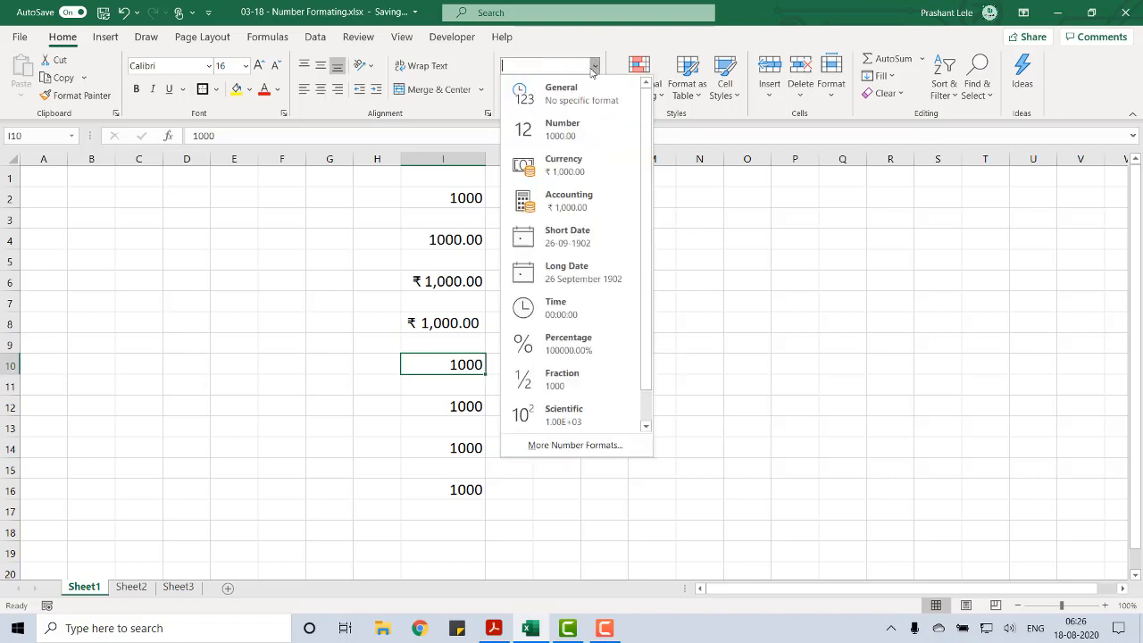
left_click(556, 240)
key("Down")
key("Down")
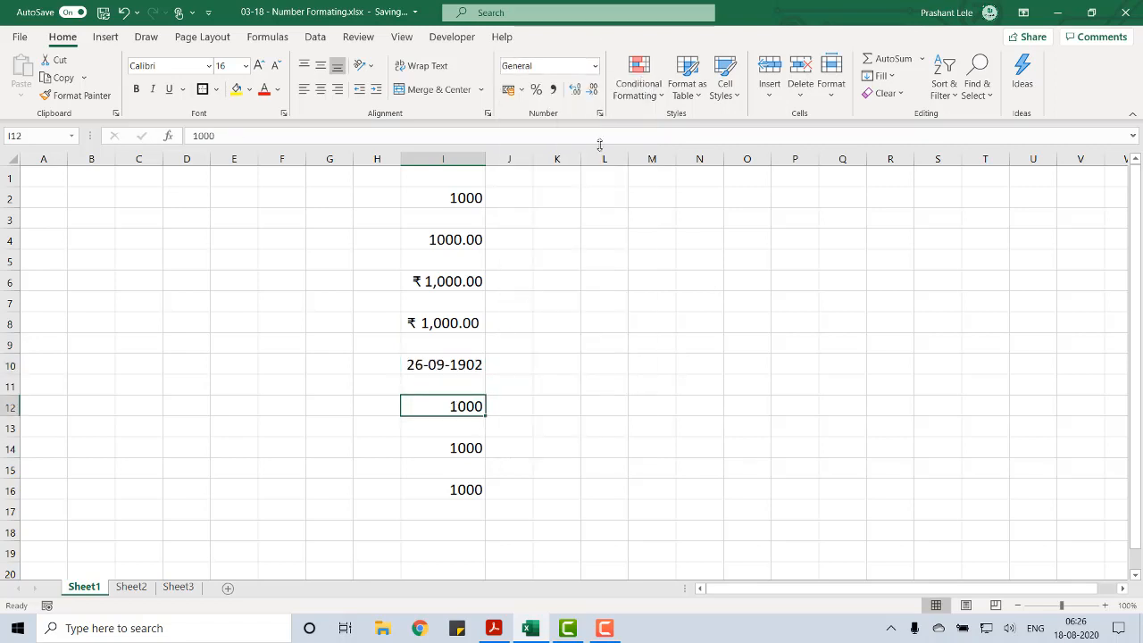
left_click(594, 66)
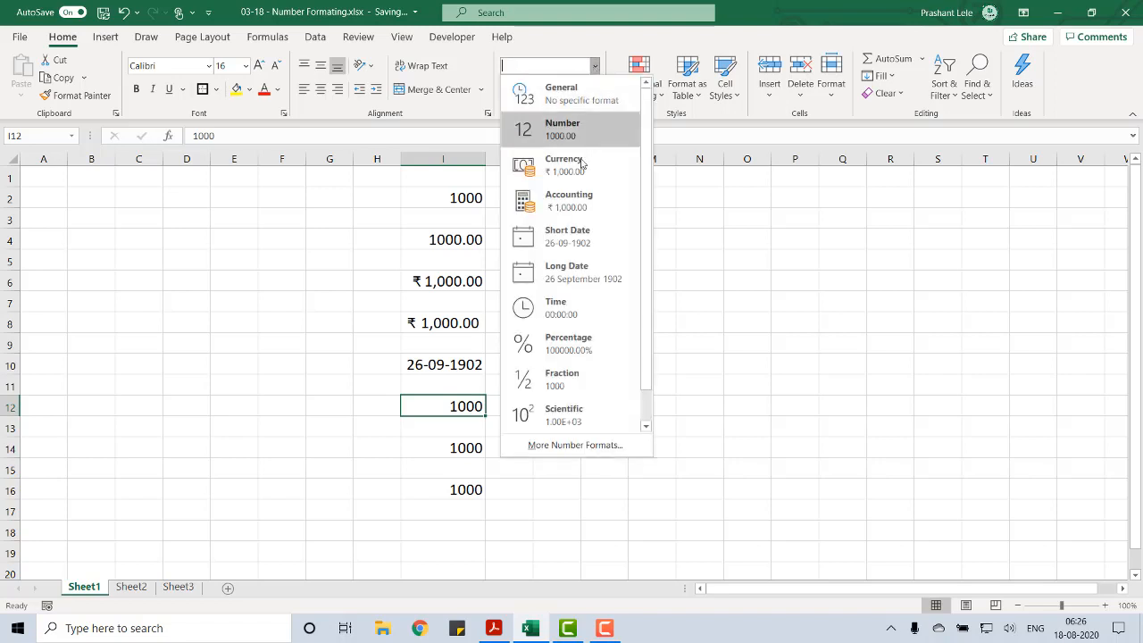
left_click(564, 268)
Apply the Time format to the value in cell I14 and the Percentage format to the value in cell I16
key("Down")
key("Down")
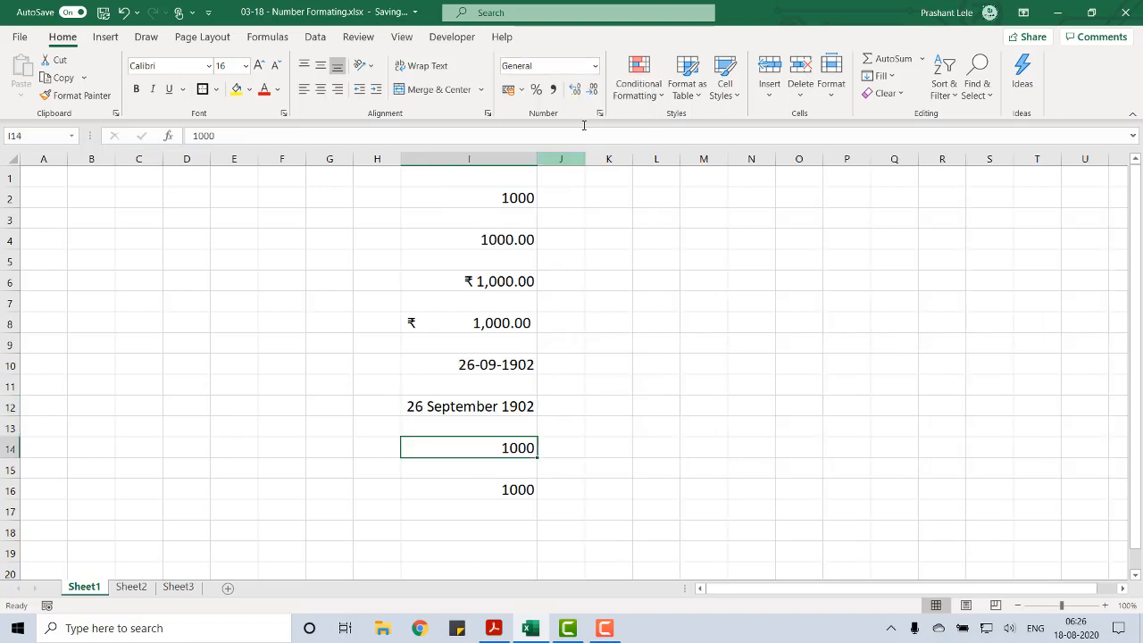
left_click(595, 66)
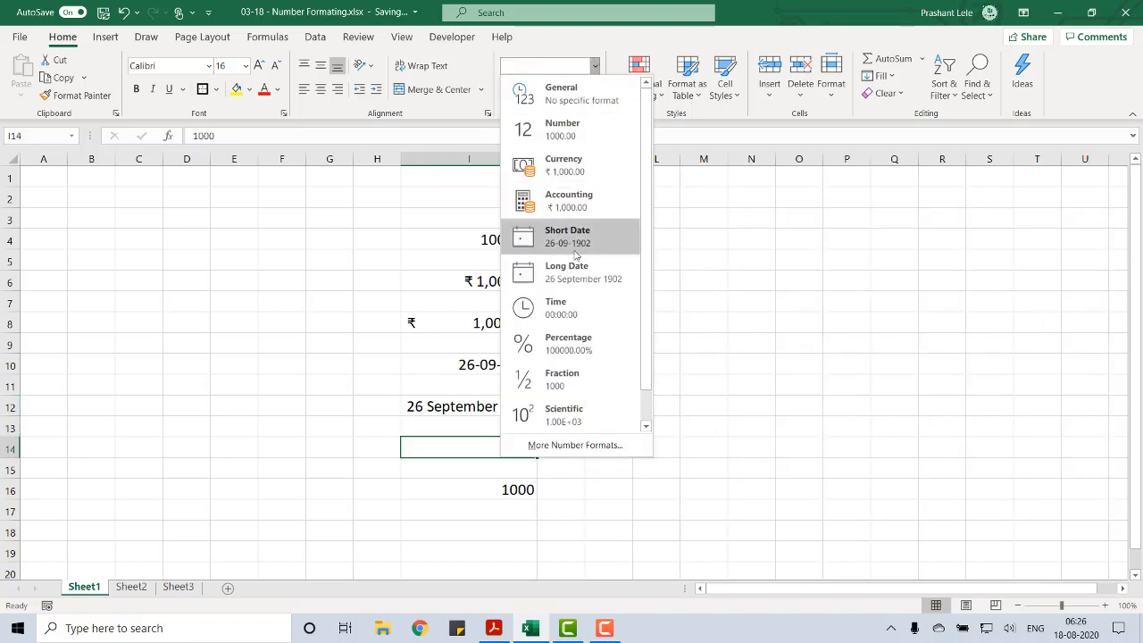
left_click(575, 309)
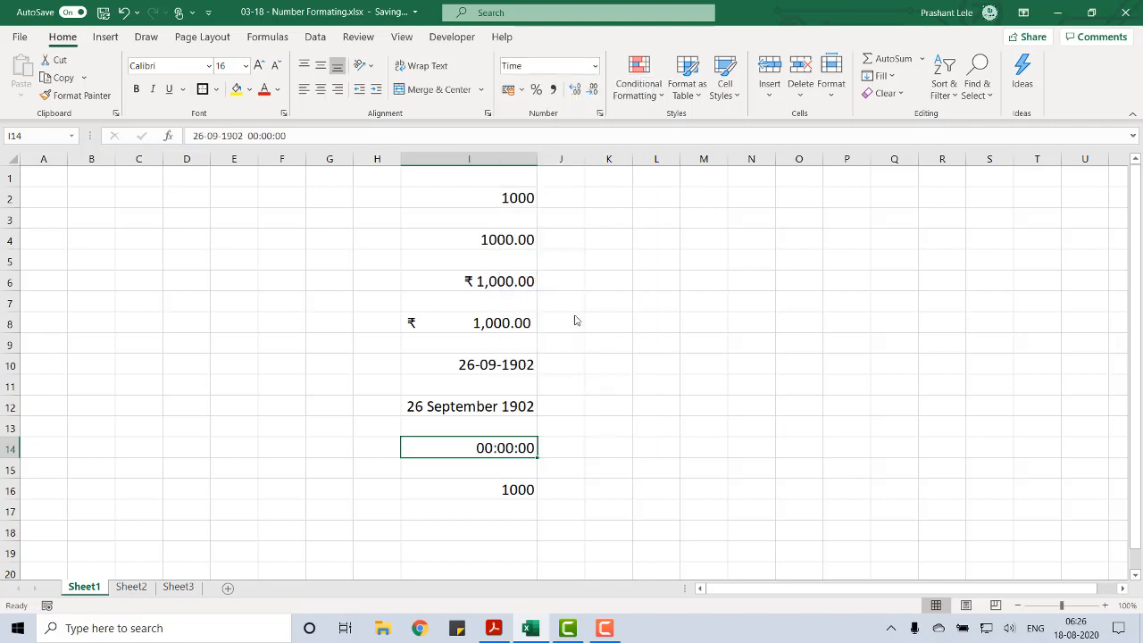
left_click(517, 492)
left_click(595, 67)
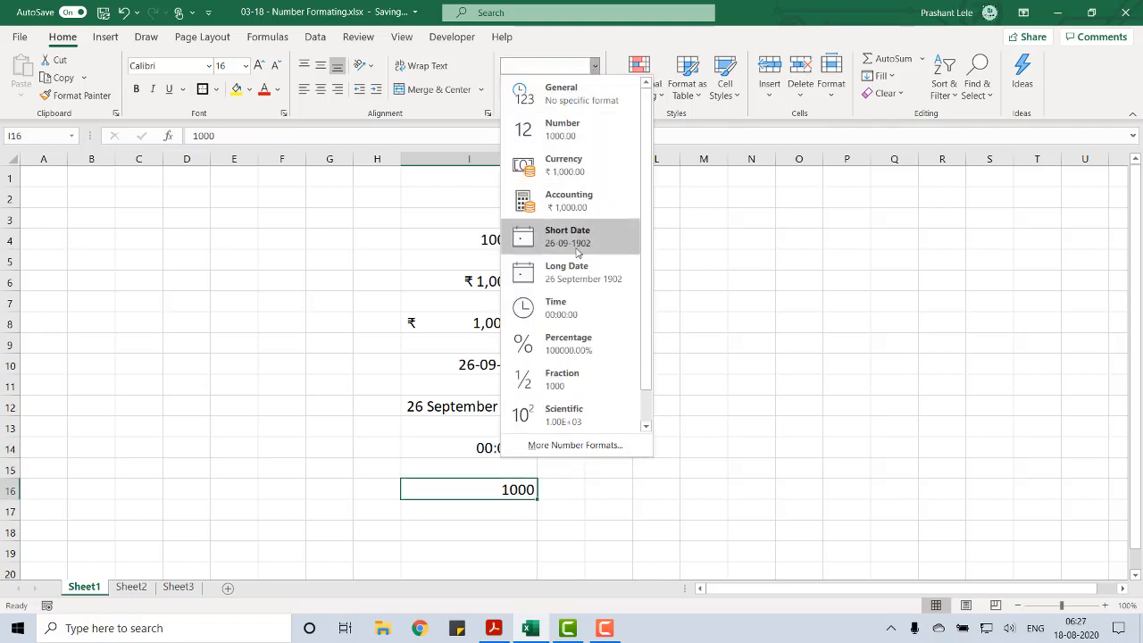
left_click(577, 345)
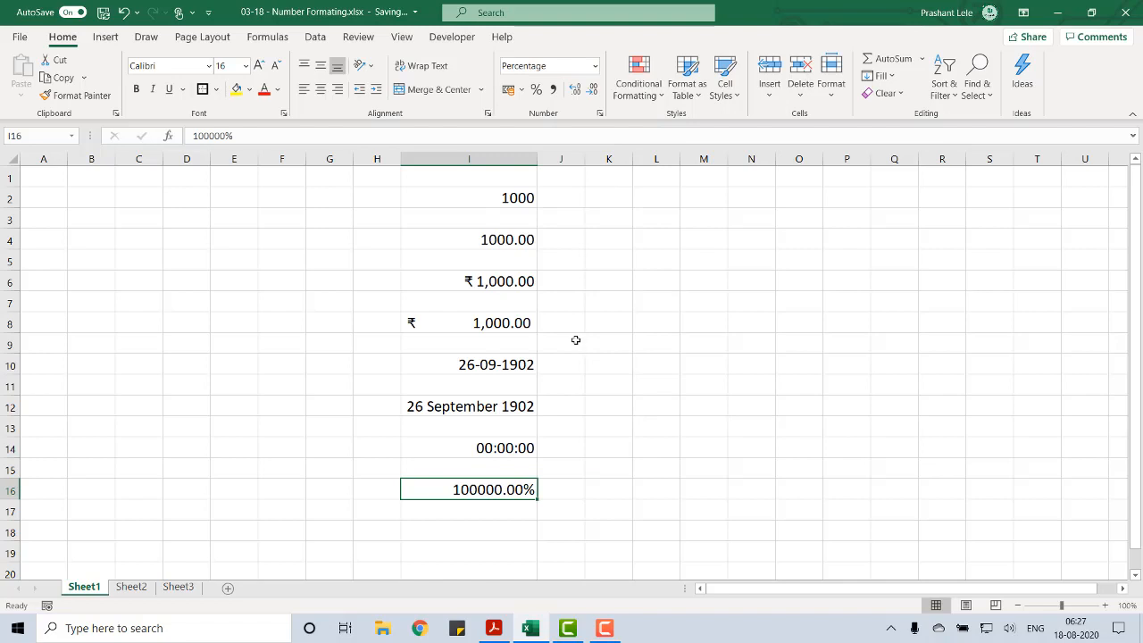
Enter 0.5 in cell I18 and apply the Fraction format to it
left_click(486, 527)
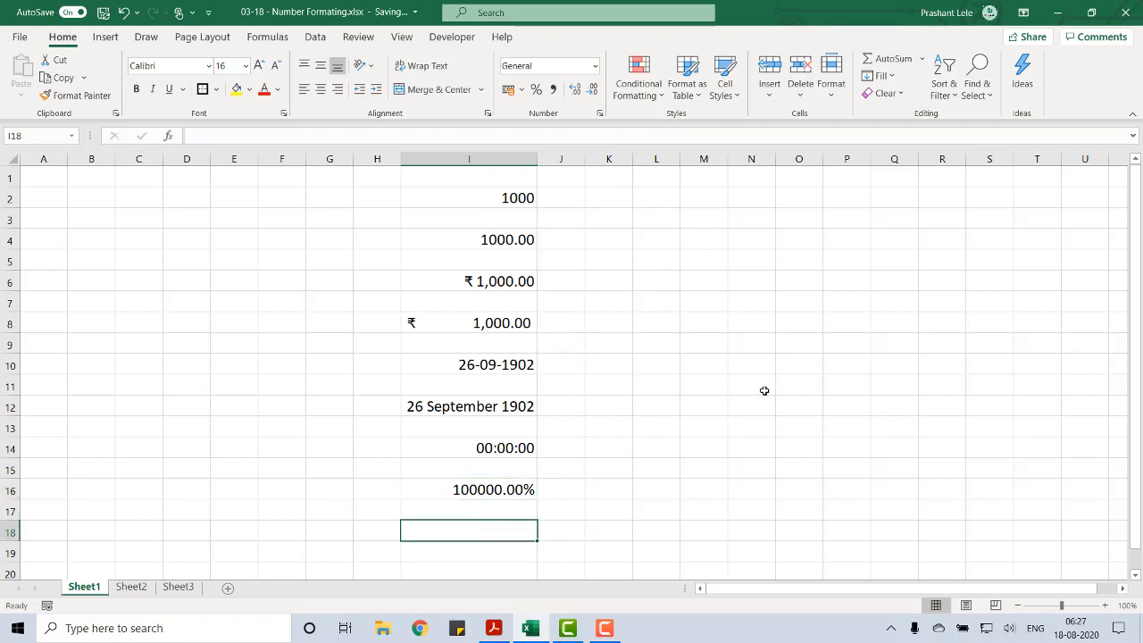
type("0.5")
key("Return")
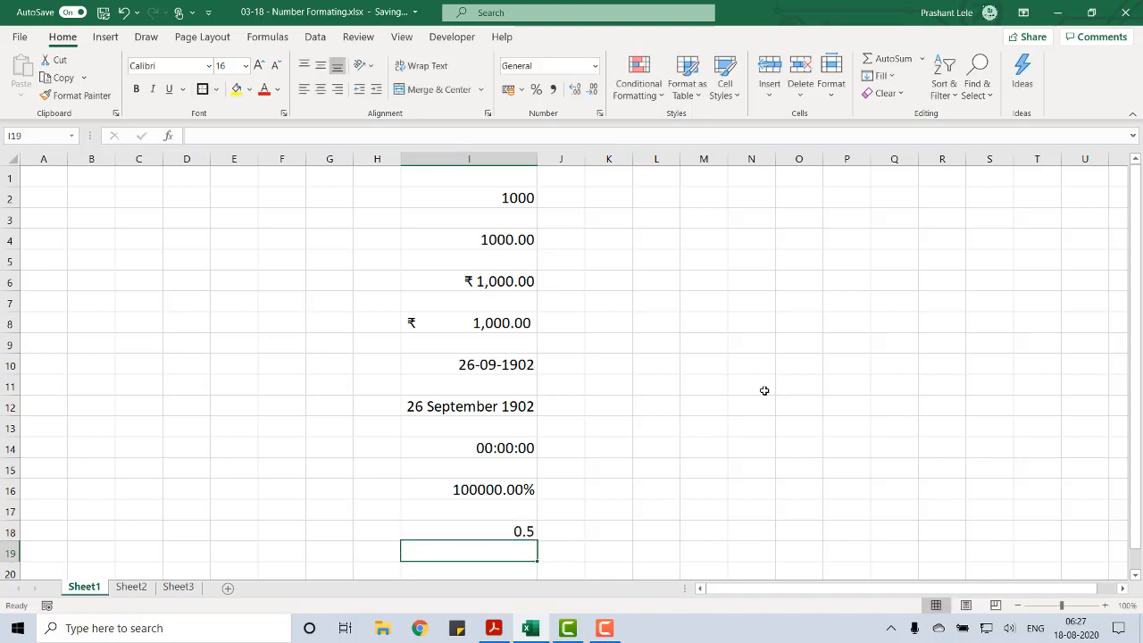
key("Up")
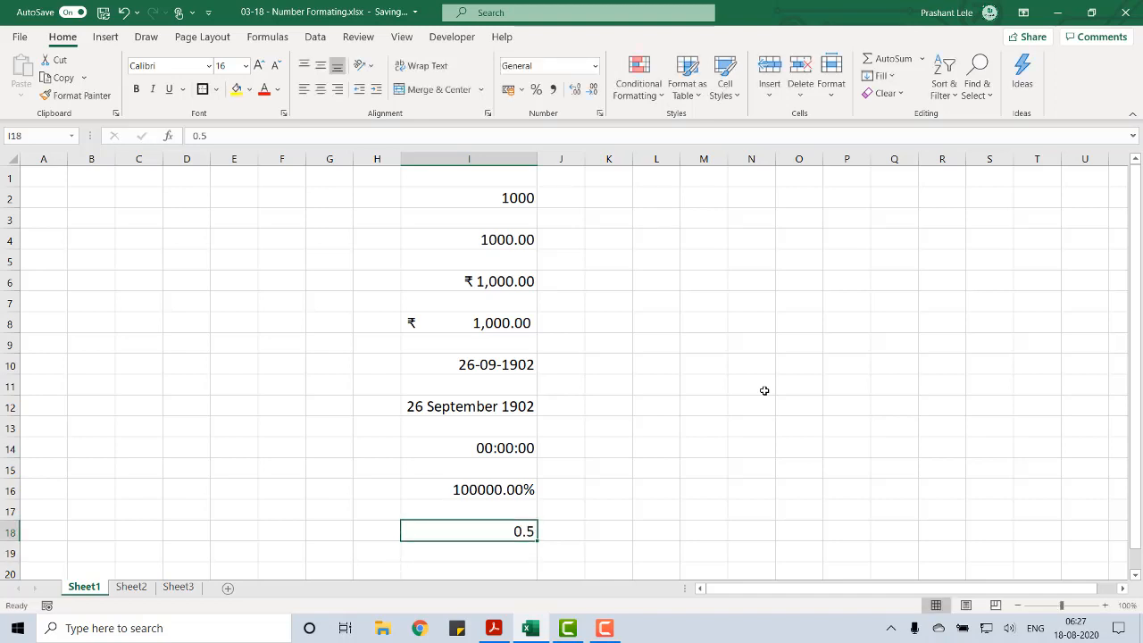
left_click(595, 65)
left_click(573, 379)
Step through the formatted values in column I one cell at a time, from I2 down past I18
left_click(523, 198)
key("Down")
key("Down")
key("Down")
key("Down")
key("Down")
key("Down")
key("Down")
key("Down")
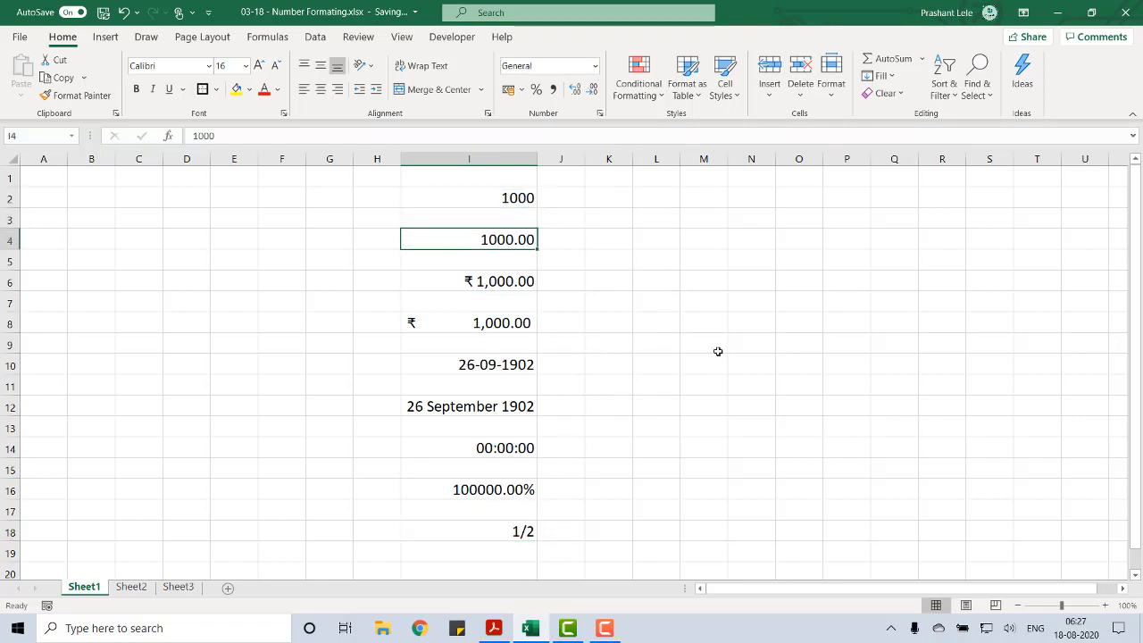
key("Down")
key("Down")
key("Down")
key("Down")
key("Down")
key("Down")
key("Down")
key("Down")
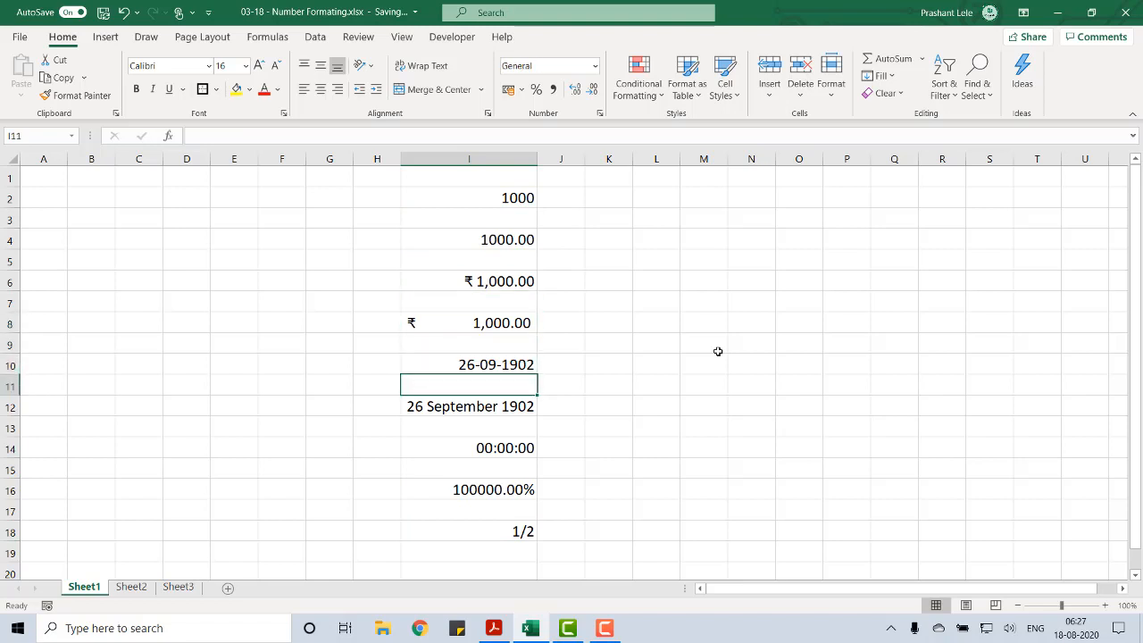
key("Down")
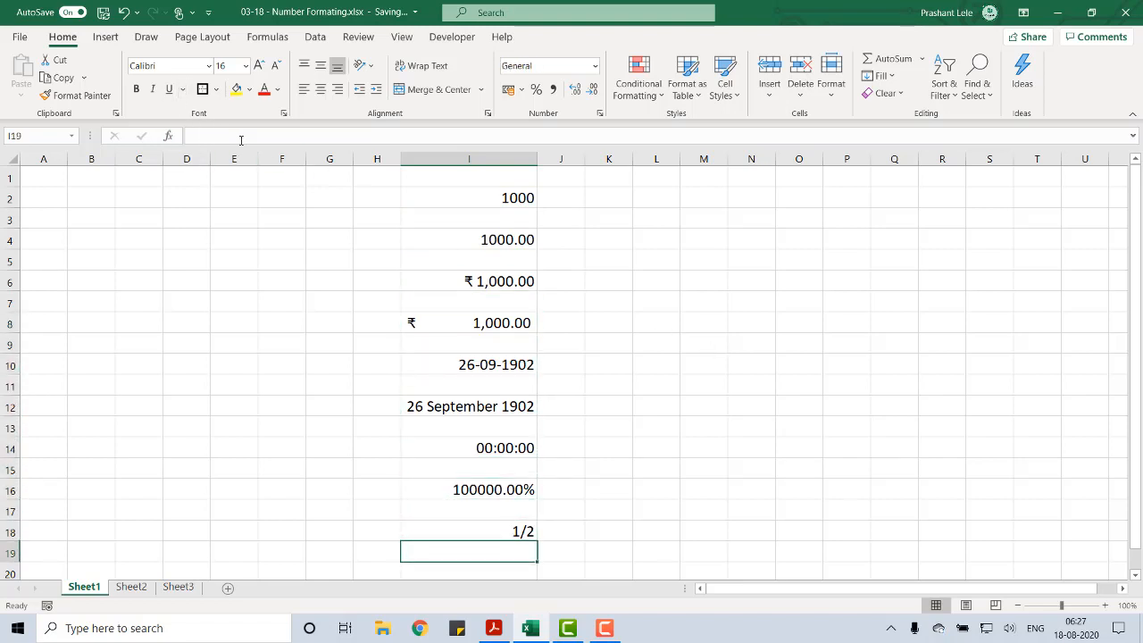
Compare the displayed values of the formatted cells between I2 and I18 with the underlying values they store
left_click(516, 195)
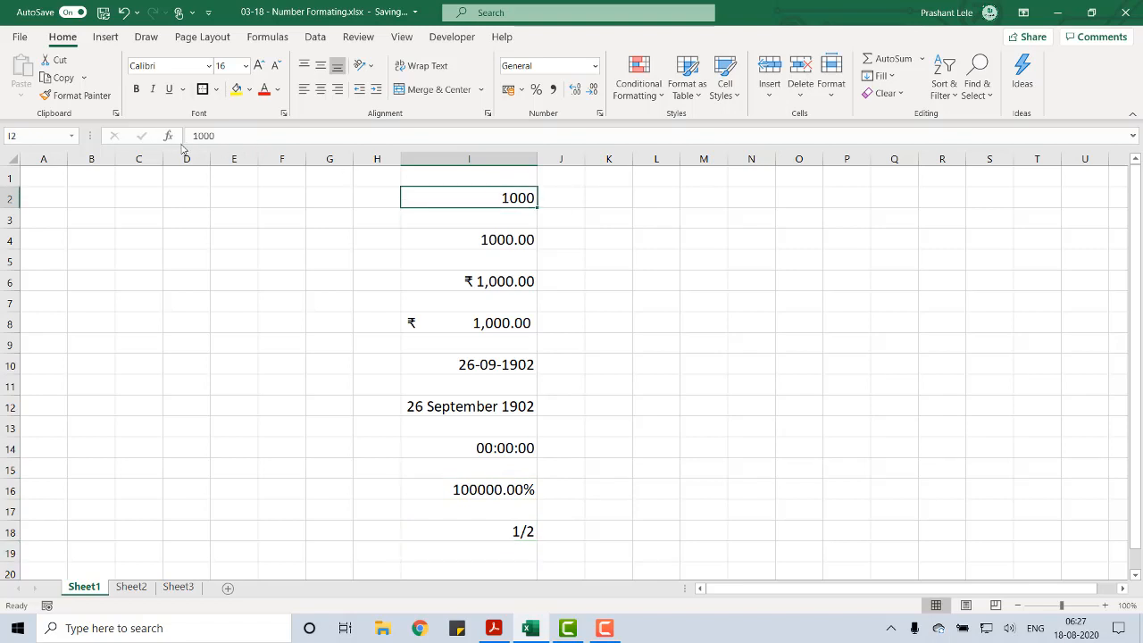
left_click(506, 247)
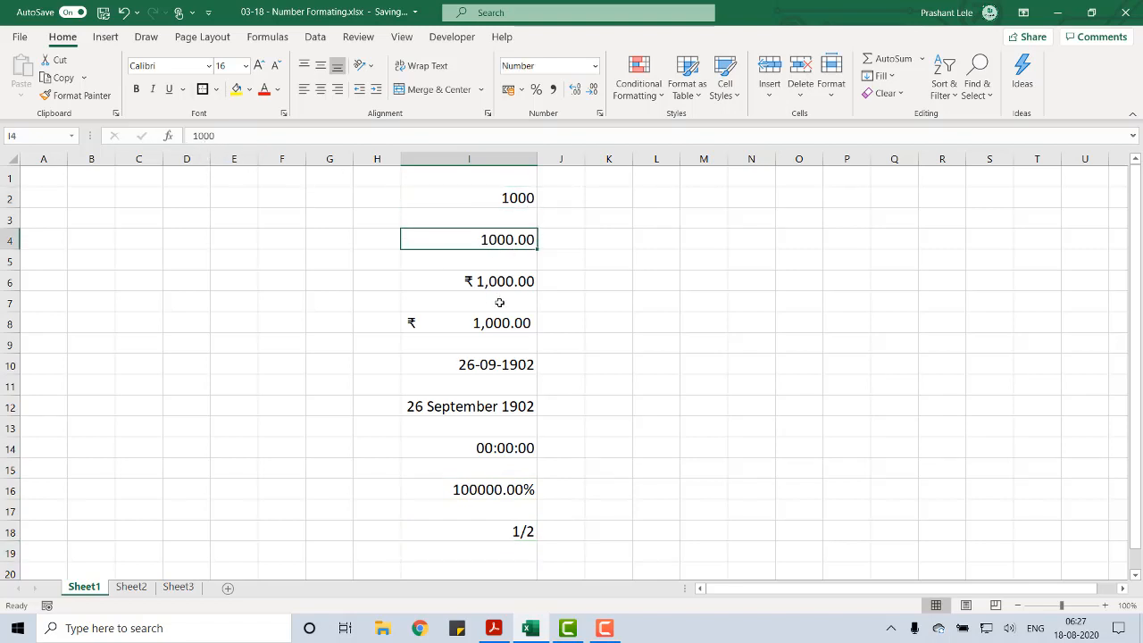
left_click(487, 283)
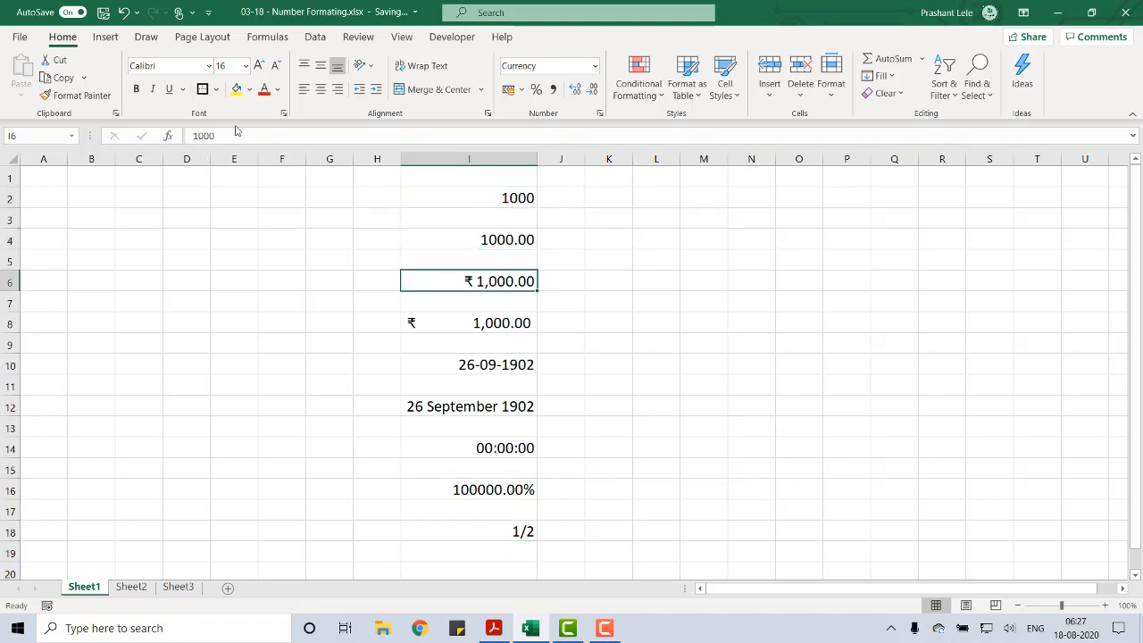
left_click(468, 318)
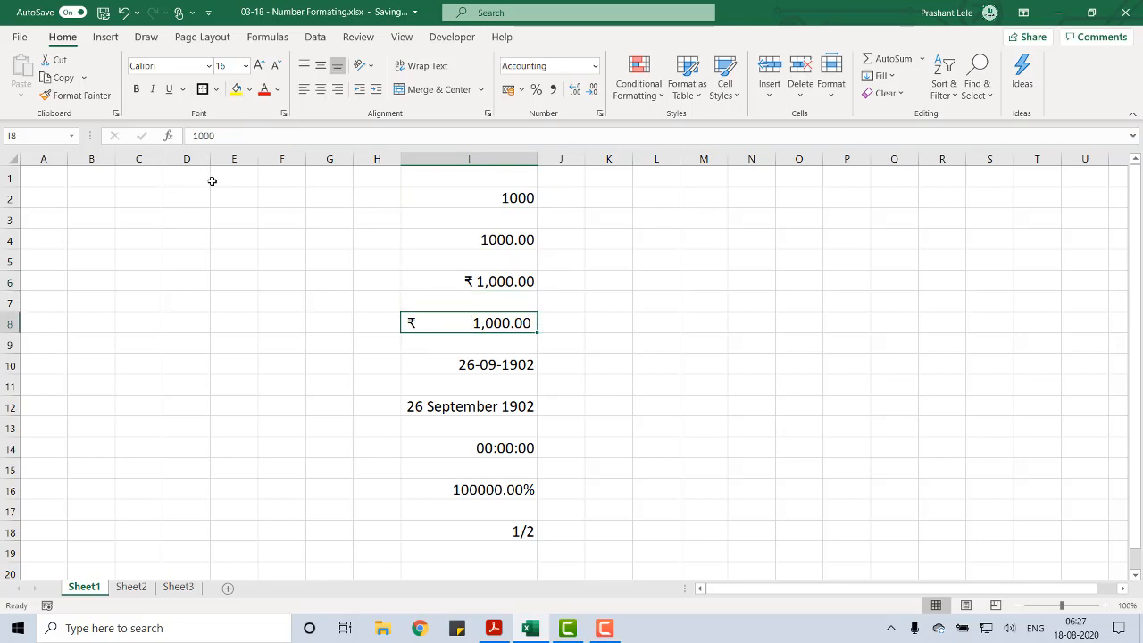
left_click(474, 366)
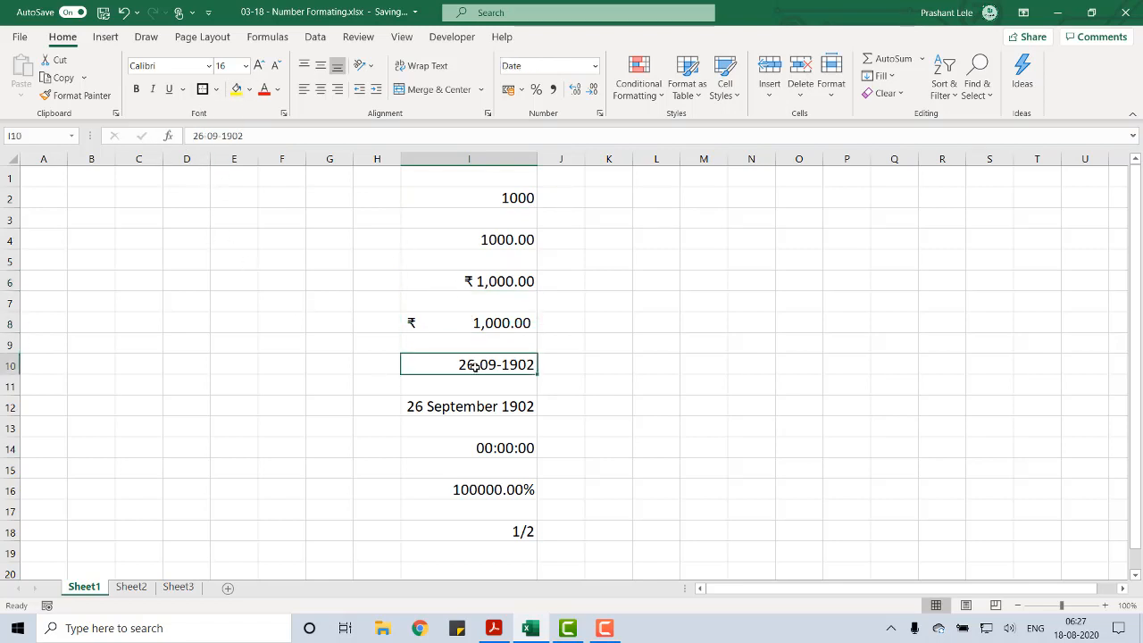
left_click(490, 448)
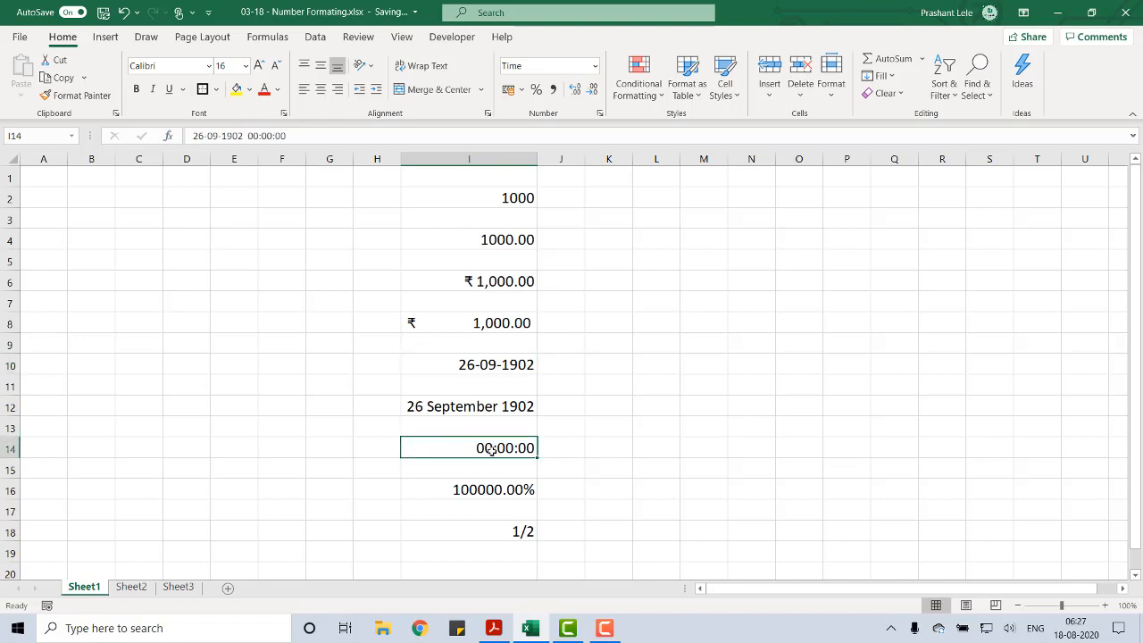
left_click(483, 492)
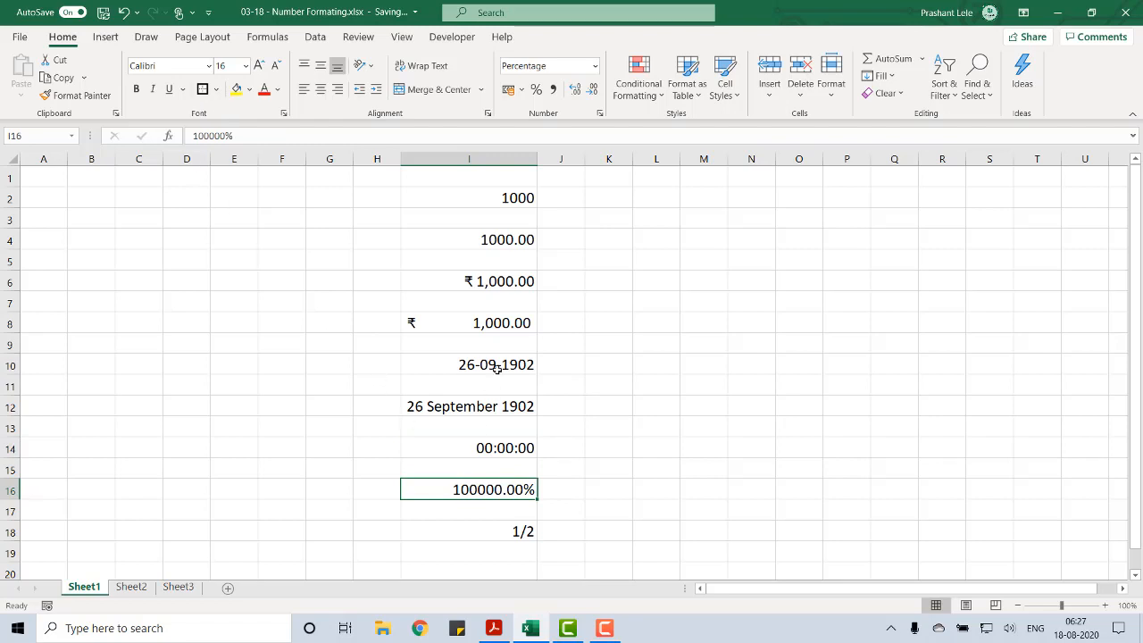
left_click(488, 527)
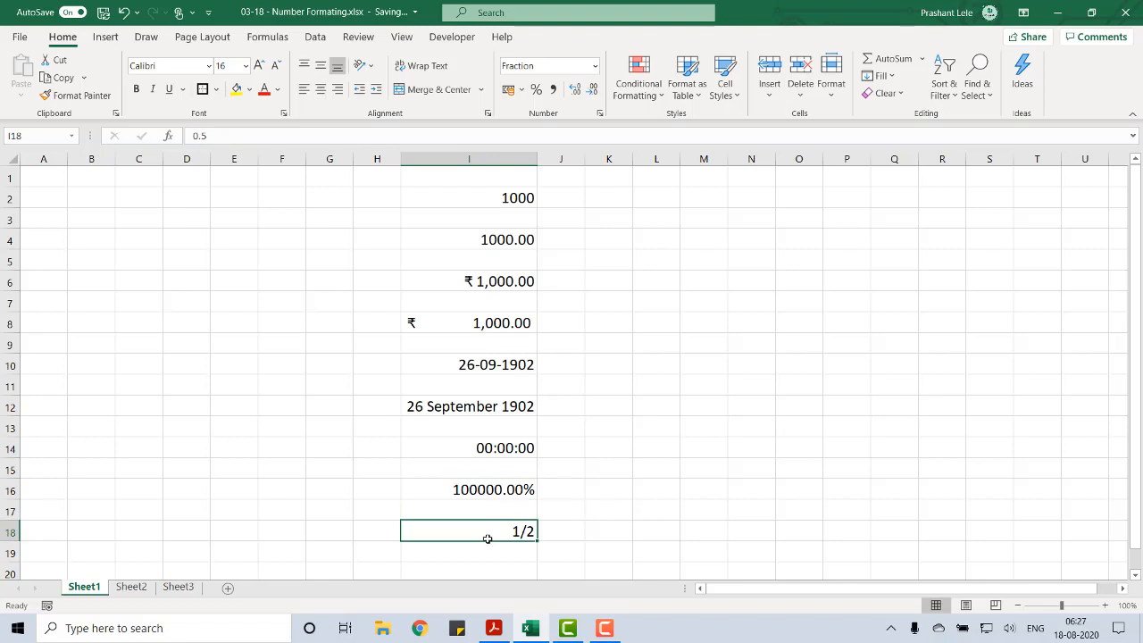
Return to cell I2 and review the available built-in number formats without changing the cell's format
key("Right")
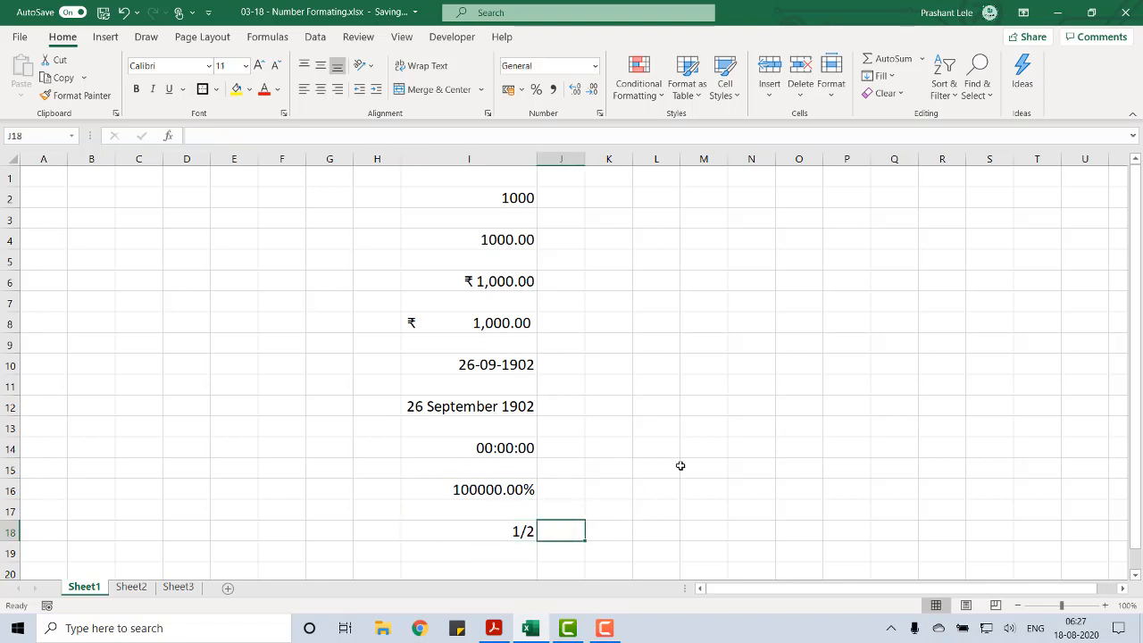
key("ctrl+Up")
key("Left")
key("Down")
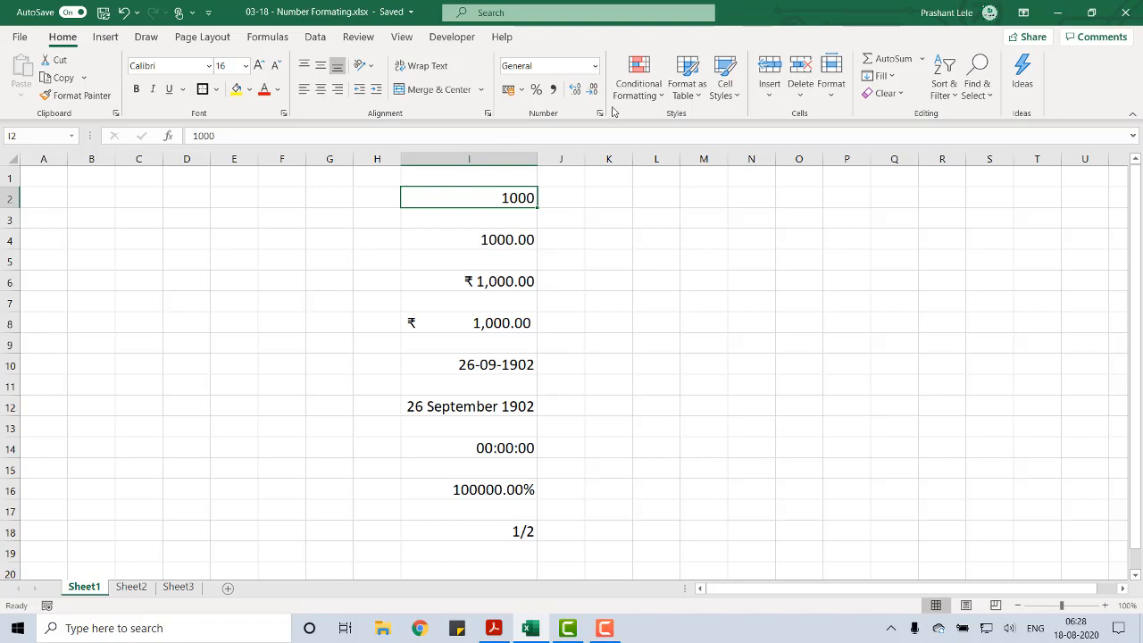
left_click(596, 67)
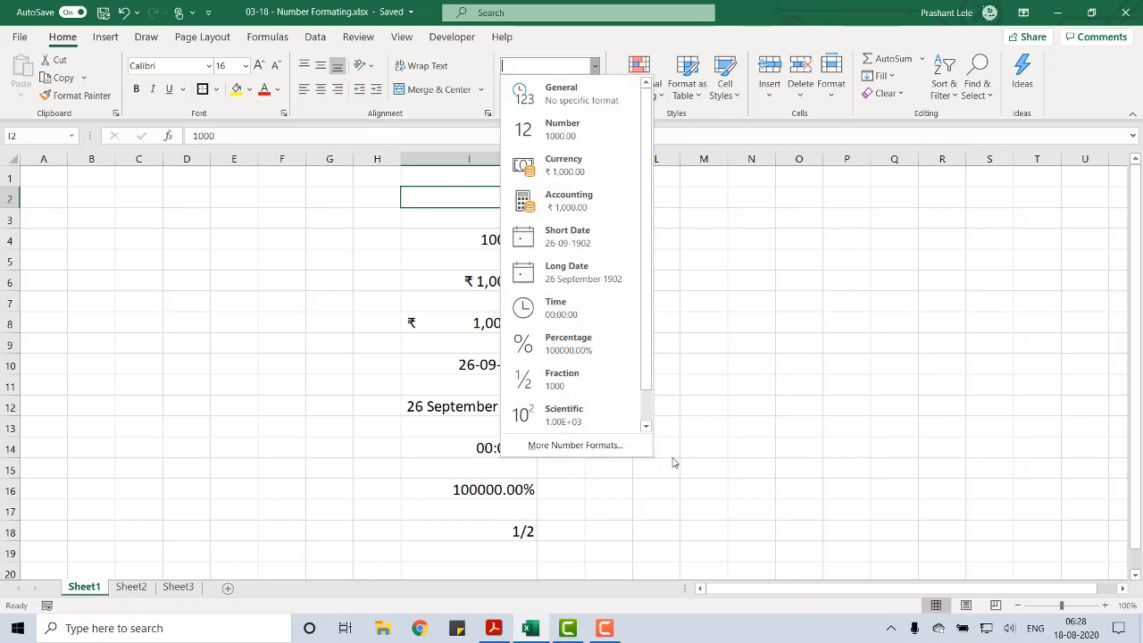
left_click(768, 420)
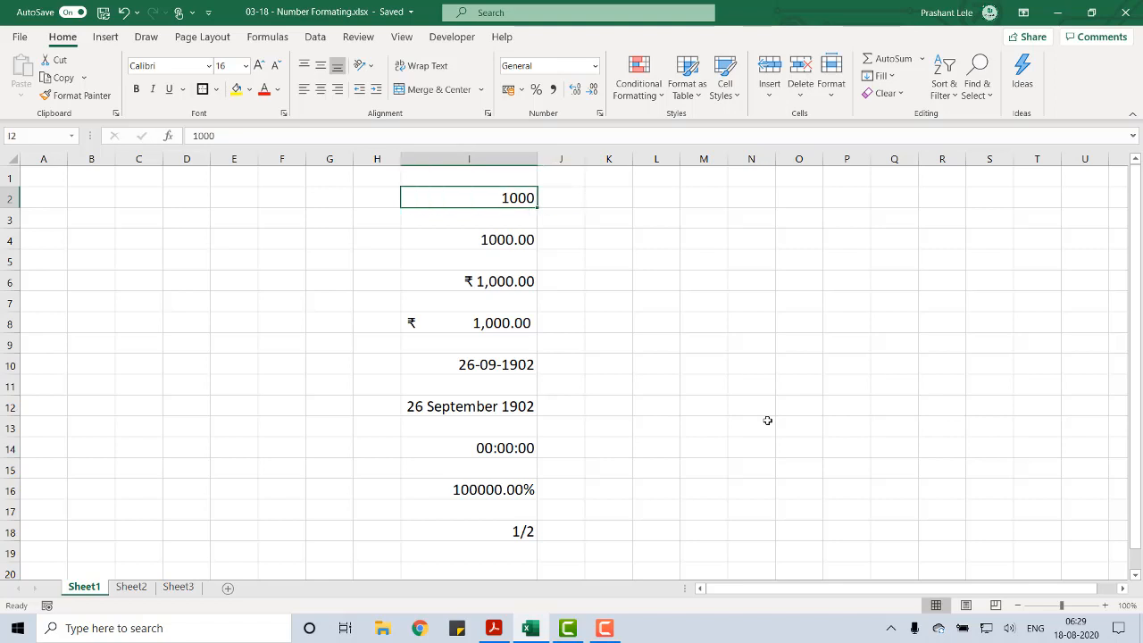
Clear the contents of the sample cells I2 to I19 and move to an empty cell in column E
key("shift+Down")
key("shift+Down")
key("shift+Down")
key("shift+Down")
key("shift+Down")
key("shift+Down")
key("shift+Down")
key("shift+Down")
key("shift+Down")
key("shift+Down")
key("shift+Down")
key("shift+Down")
key("shift+Down")
key("shift+Down")
key("shift+Down")
key("shift+Down")
key("shift+Down")
key("shift+Down")
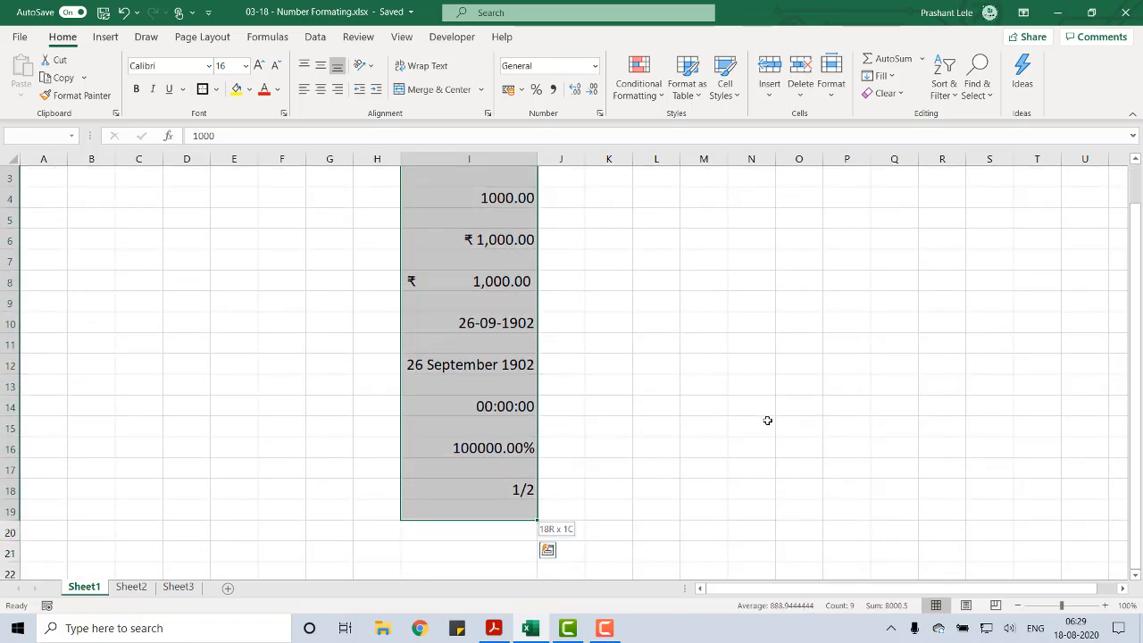
key("Delete")
key("shift+Up")
key("shift+Up")
key("shift+Up")
key("shift+Up")
key("shift+Up")
key("shift+Up")
key("shift+Up")
key("shift+Up")
key("shift+Up")
key("shift+Up")
key("shift+Up")
key("shift+Up")
key("shift+Up")
key("shift+Up")
key("shift+Up")
key("shift+Up")
key("shift+Up")
key("shift+Up")
key("Left")
key("Left")
key("Left")
key("Left")
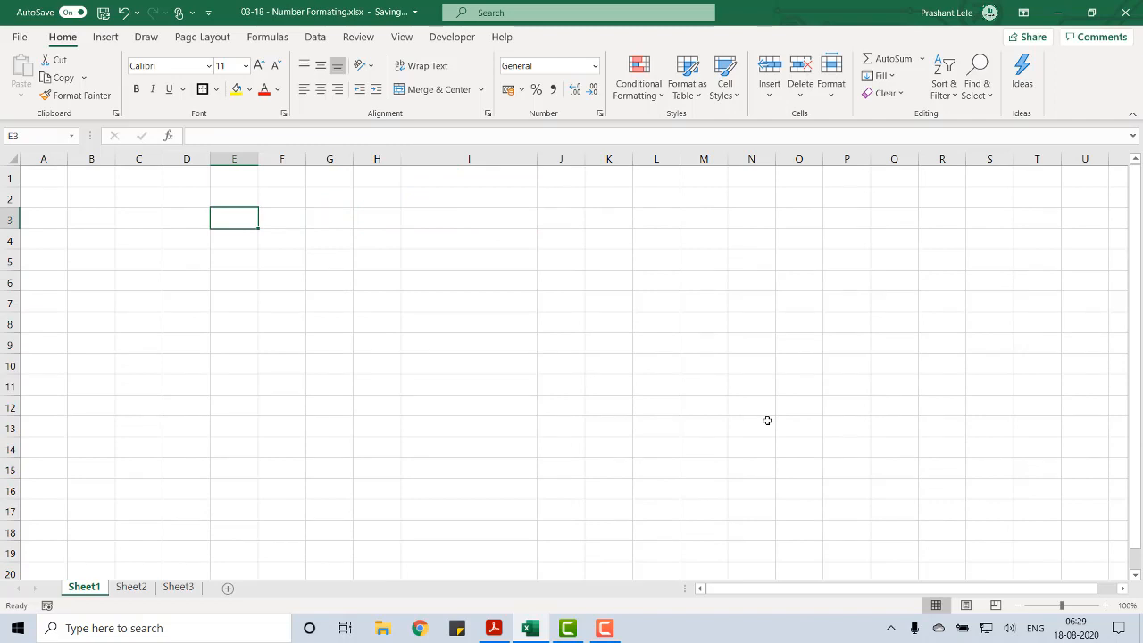
Enter the value 1000 in cells C2, E2 and G2
key("Left")
key("Up")
key("Left")
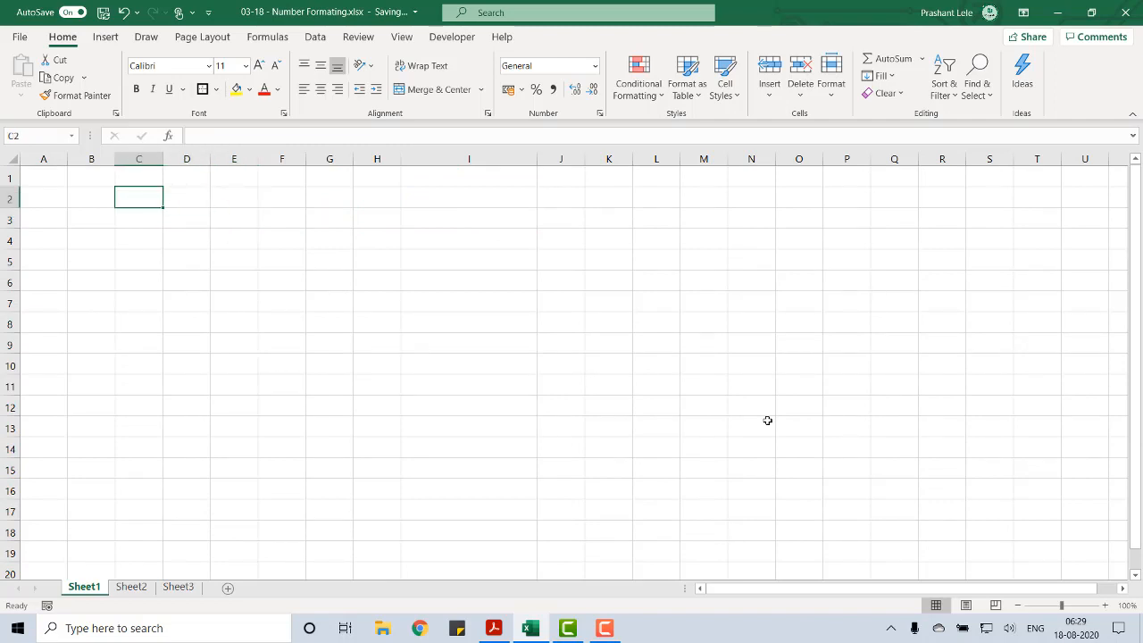
type("10")
key("Right")
key("Right")
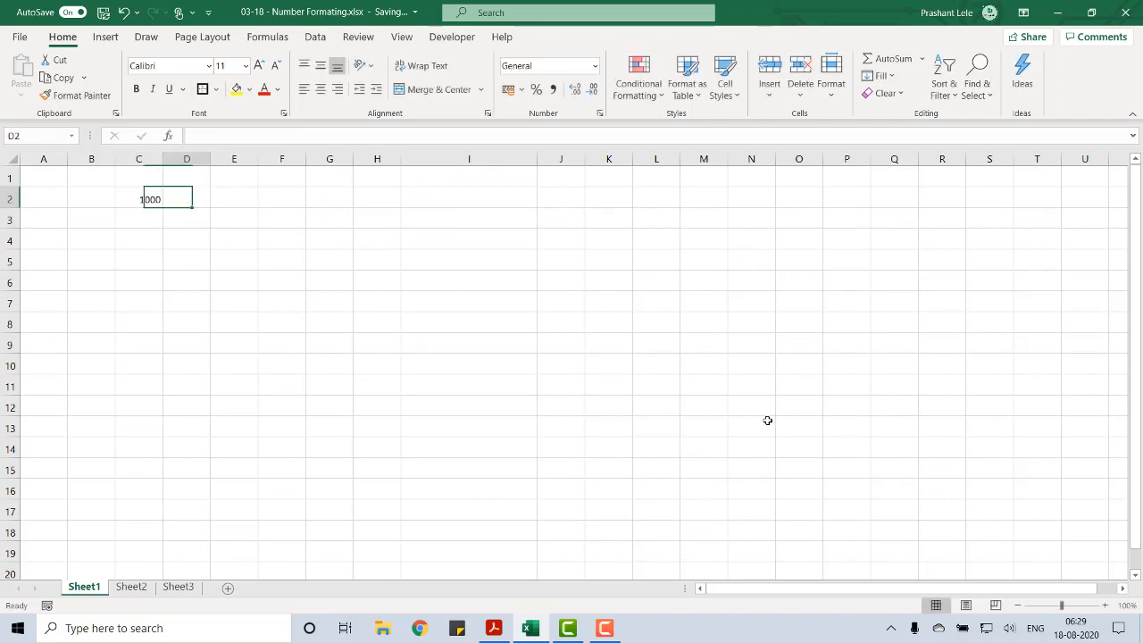
type("1000")
key("Right")
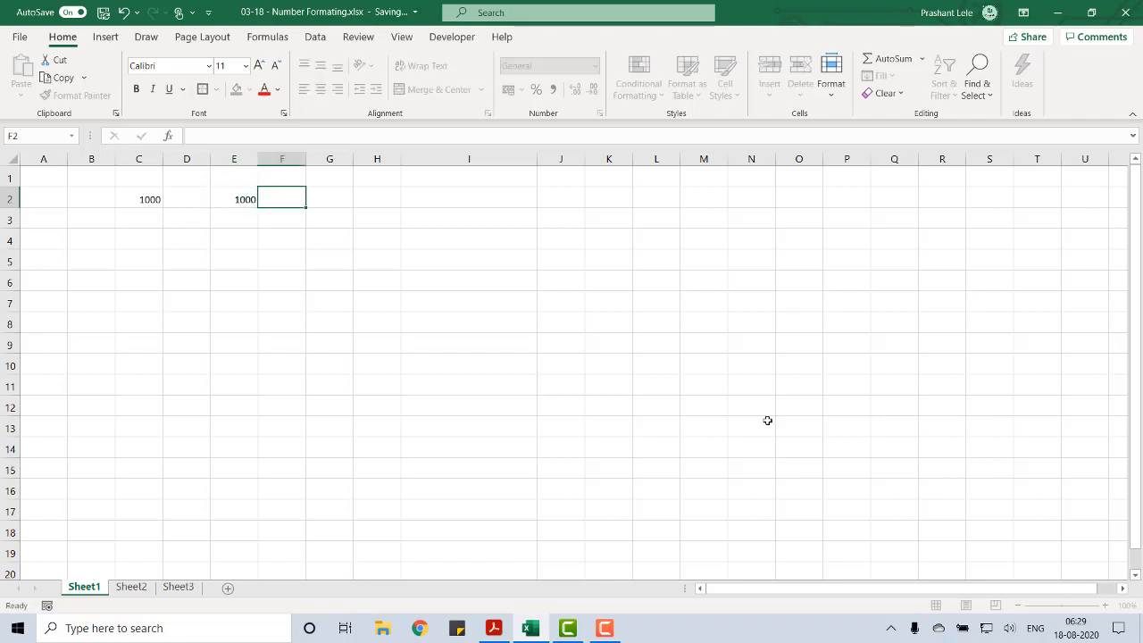
key("Right")
type("1000")
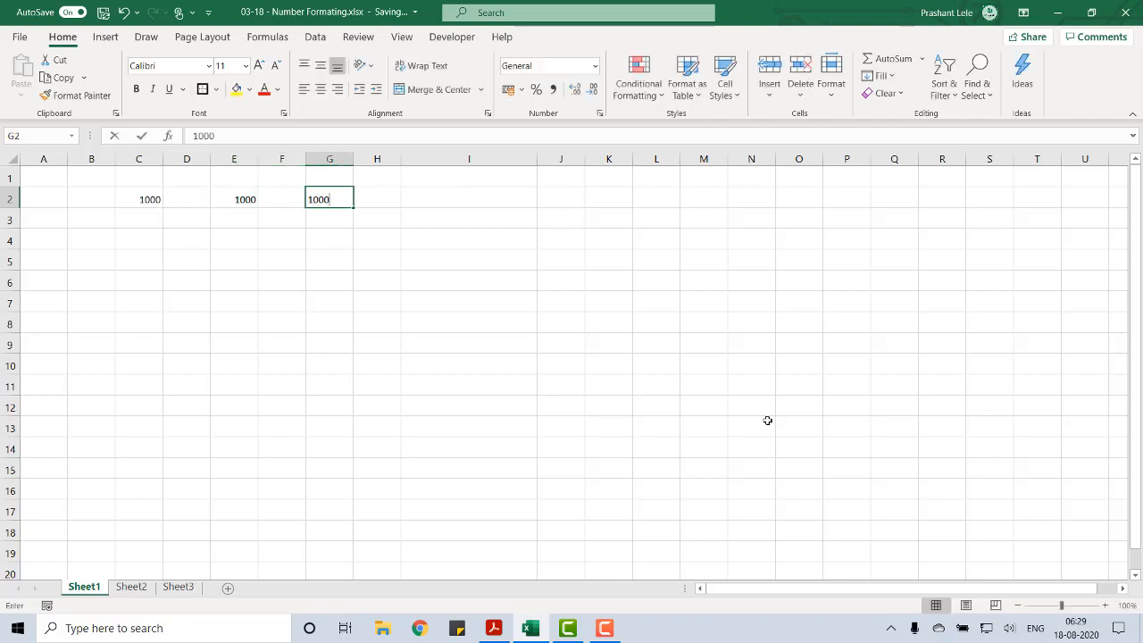
key("Right")
Enter the value 1000 in cells I2, K2 and M2 as well
key("Right")
type("100")
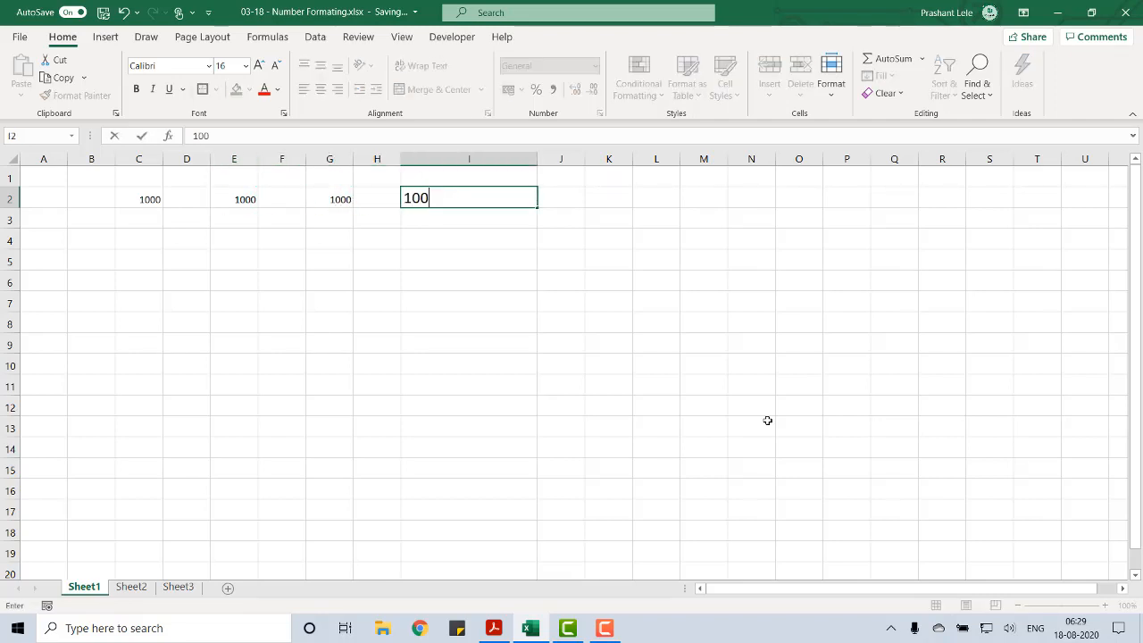
type("0")
key("Right")
key("Right")
type("100")
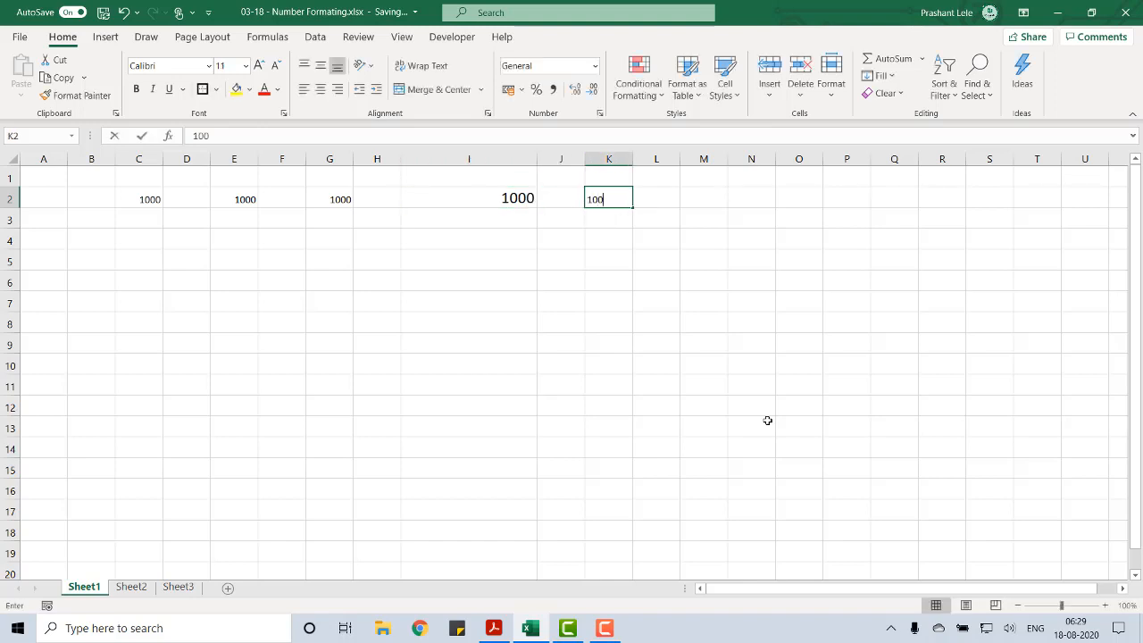
key("Right")
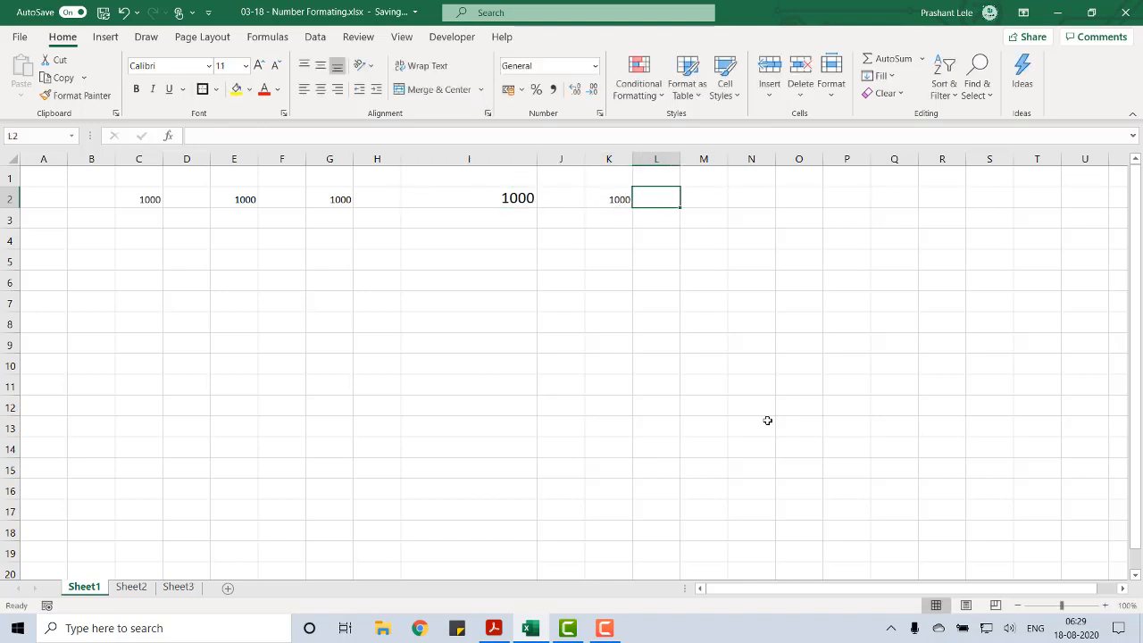
key("Right")
type("1")
type("0")
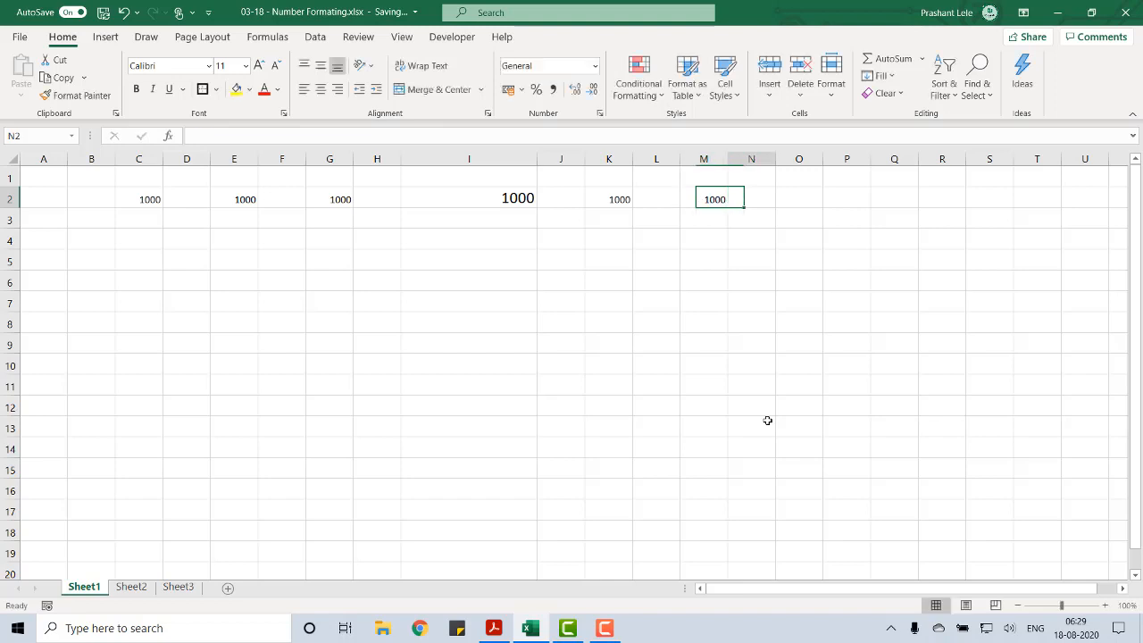
key("Right")
Apply the Number format with thousands separator and two decimals to C2, and check it against the built-in format list
key("ctrl+Left")
key("ctrl+Left")
key("ctrl+Left")
key("ctrl+Left")
key("ctrl+Left")
key("ctrl+Left")
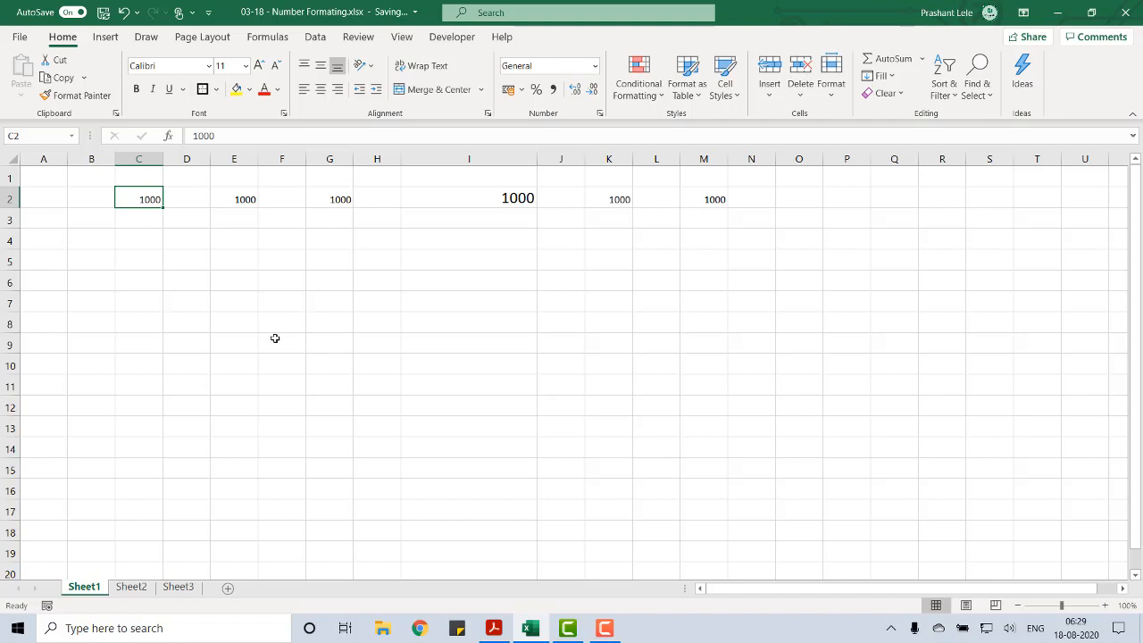
key("ctrl+shift+1")
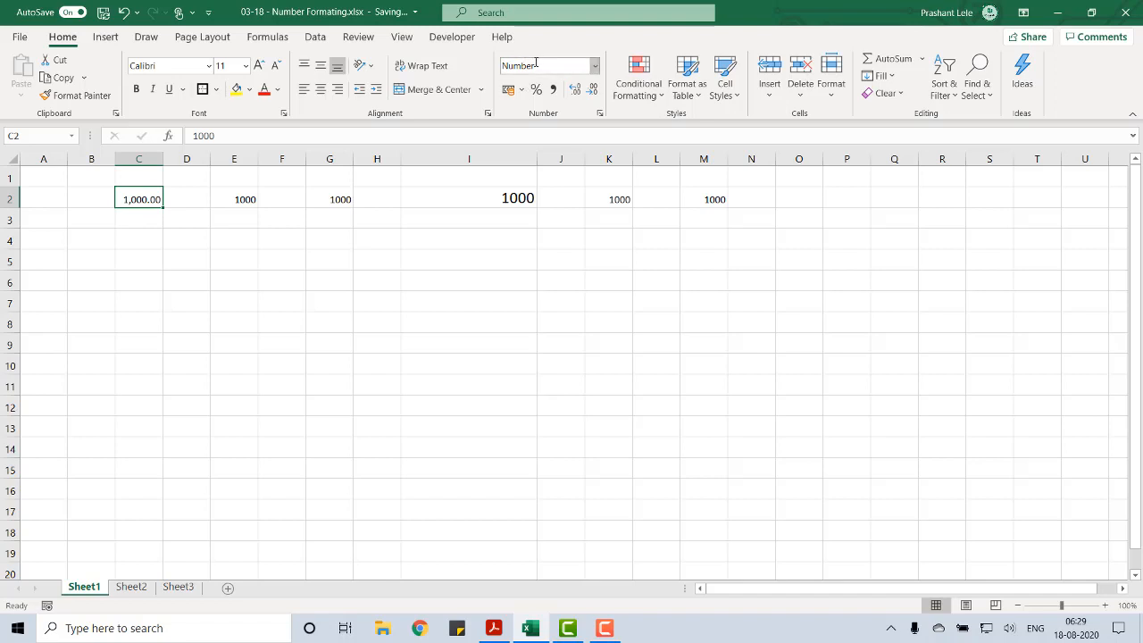
left_click(596, 66)
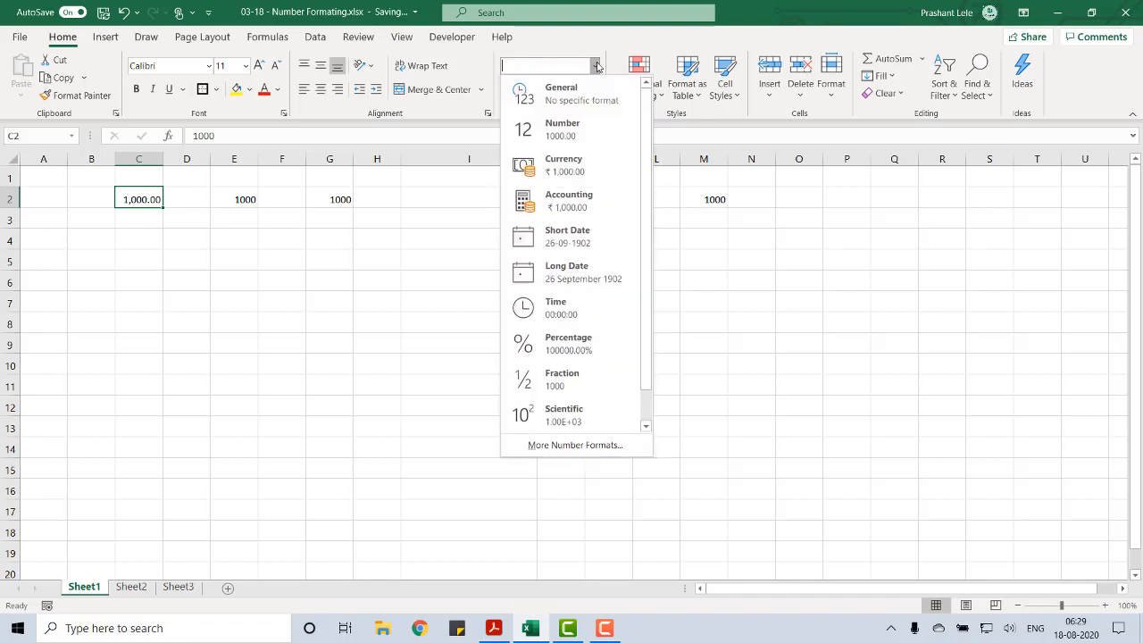
left_click(236, 197)
Format the value in E2 as an hours-and-minutes time and the value in G2 as a day-month-year date
left_click(235, 198)
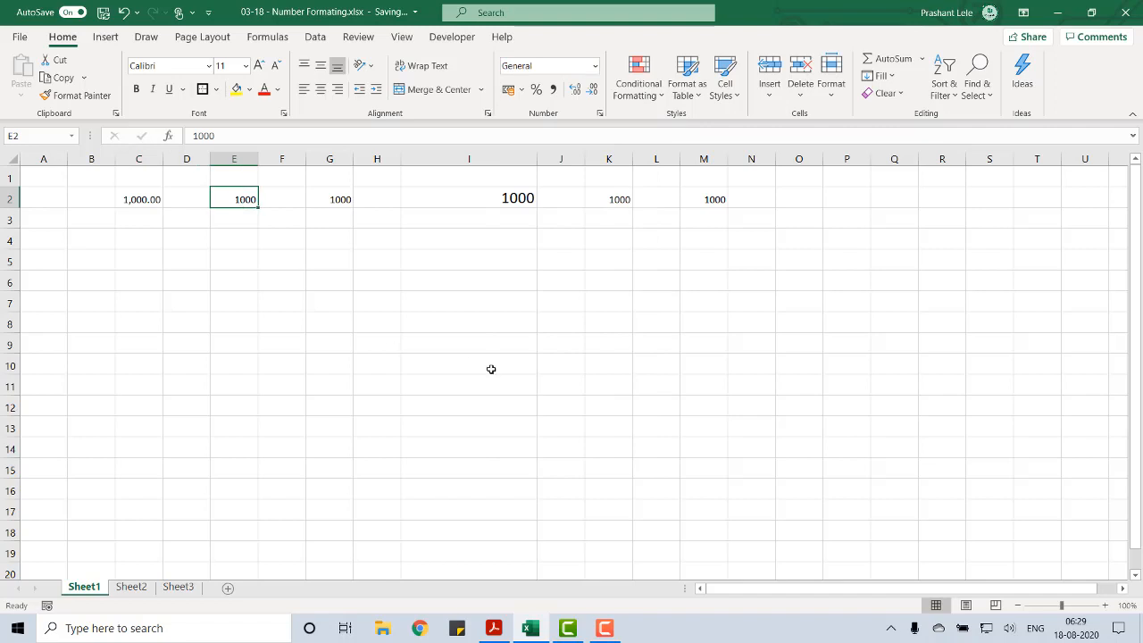
key("ctrl+shift+2")
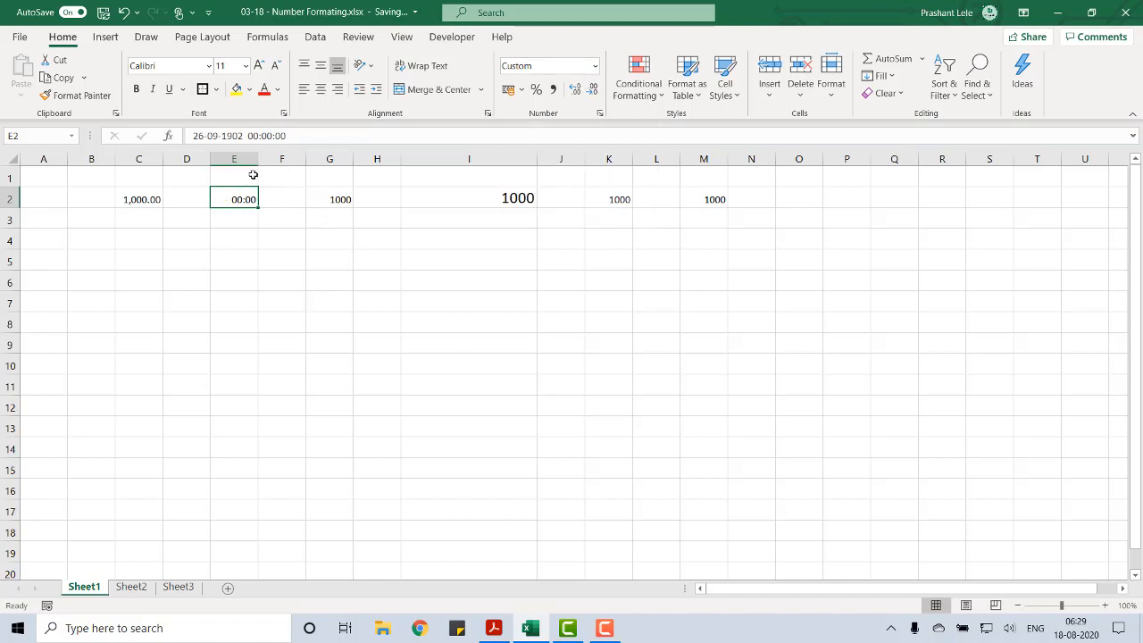
key("Right")
key("Right")
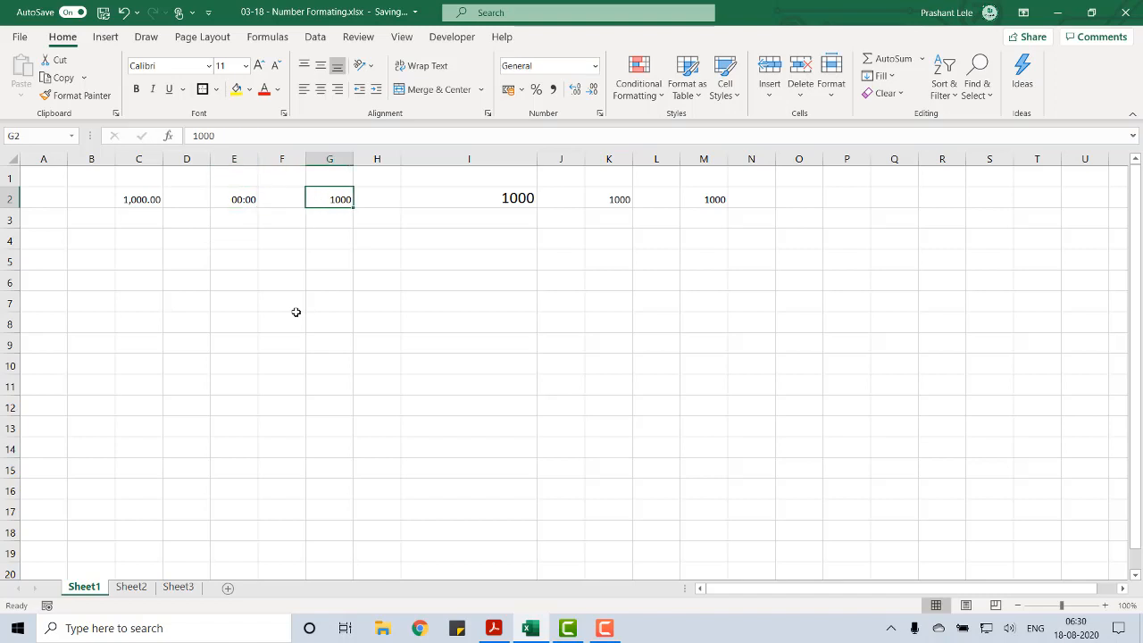
key("ctrl+shift+3")
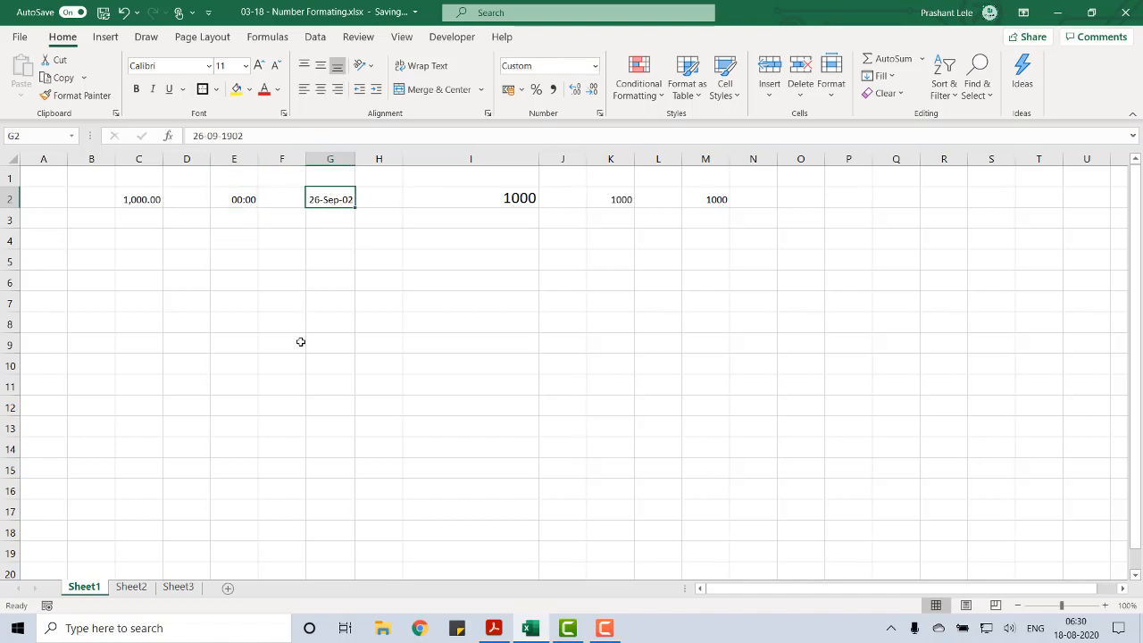
Format the value in I2 as rupee currency with two decimals and the value in K2 as a percentage
key("Right")
key("Right")
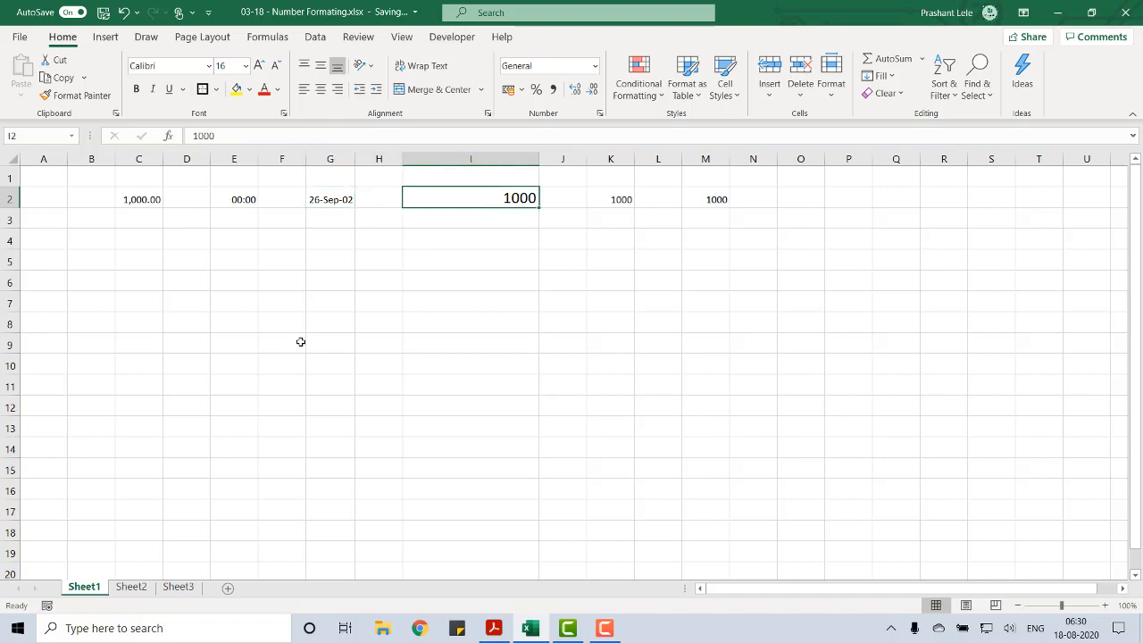
key("ctrl+shift+4")
key("Right")
key("Right")
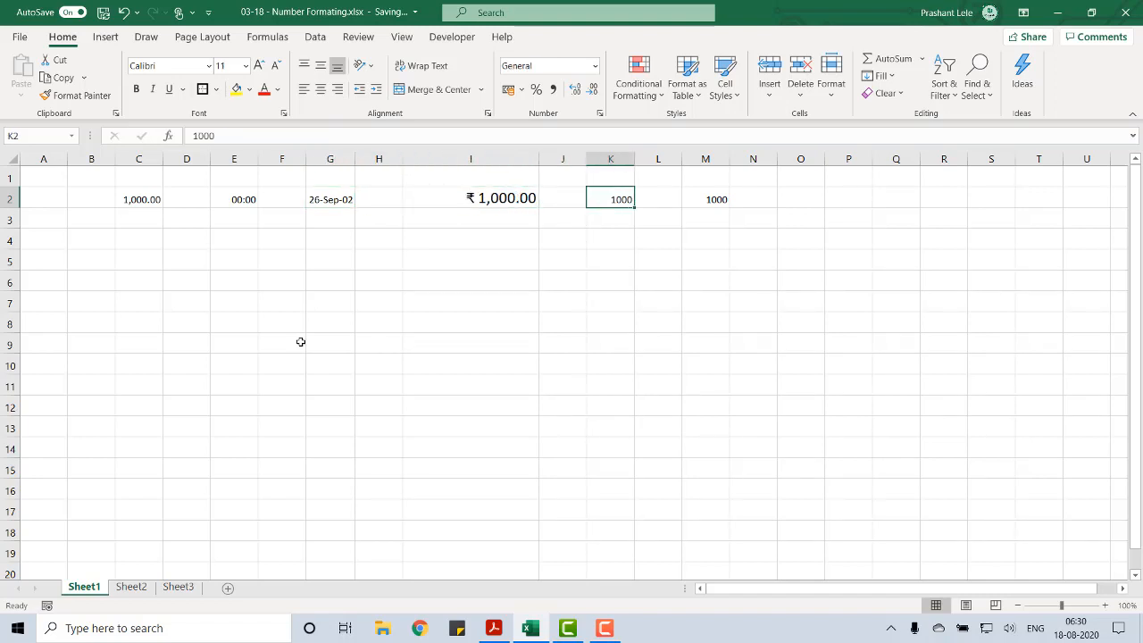
key("ctrl+shift+5")
Format the value in M2 as Scientific and compare it with the entry in the built-in format list
key("Right")
key("Right")
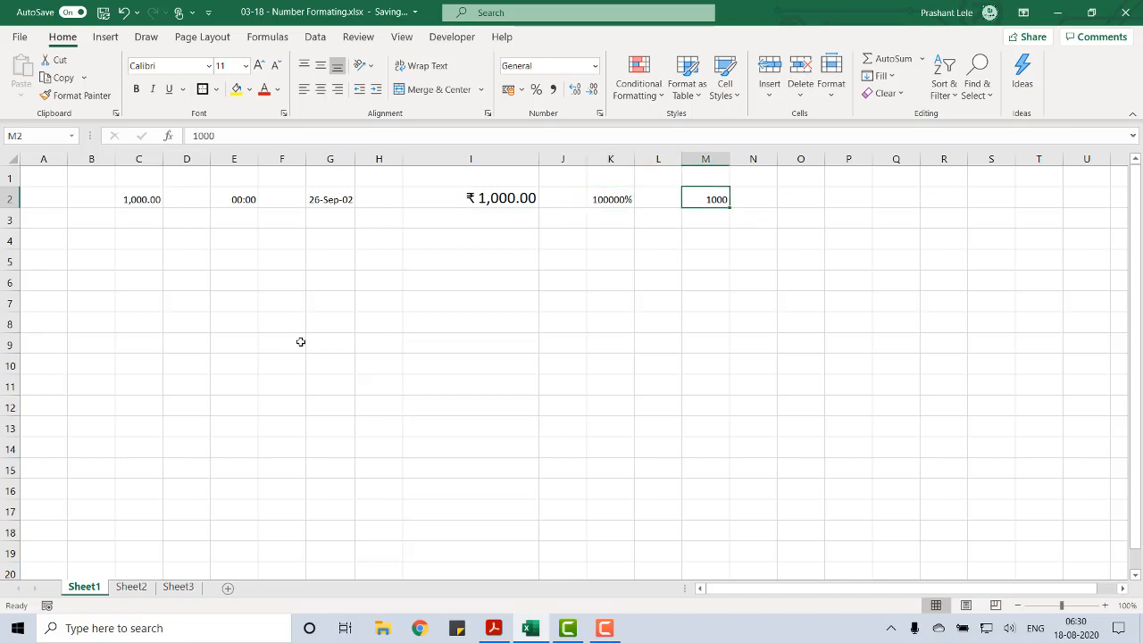
key("ctrl+shift+6")
left_click(594, 70)
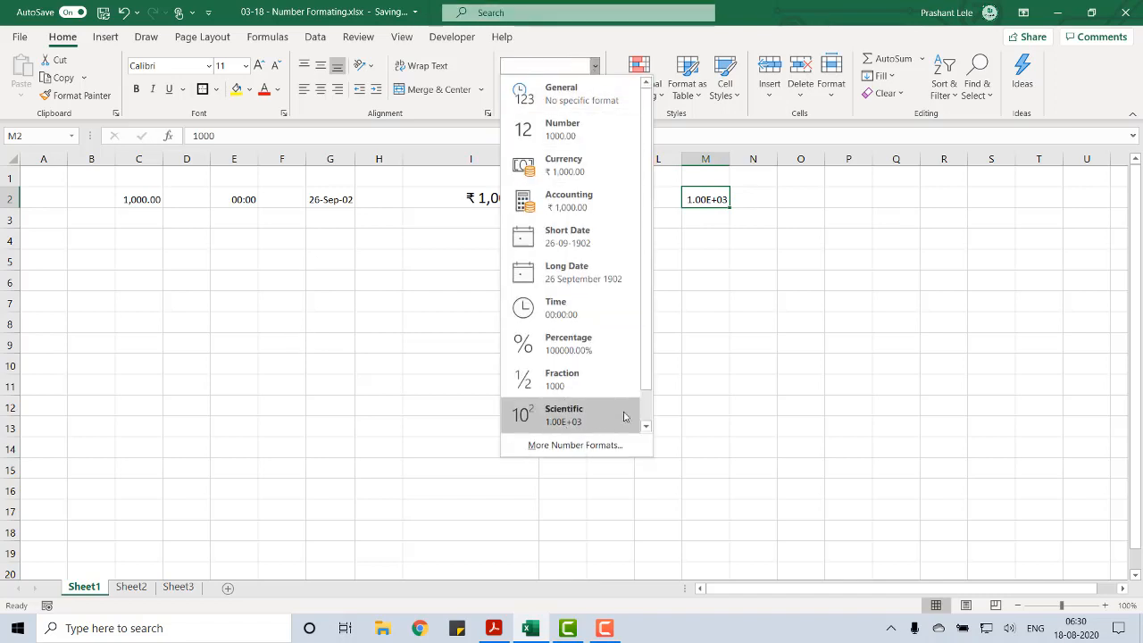
left_click(748, 197)
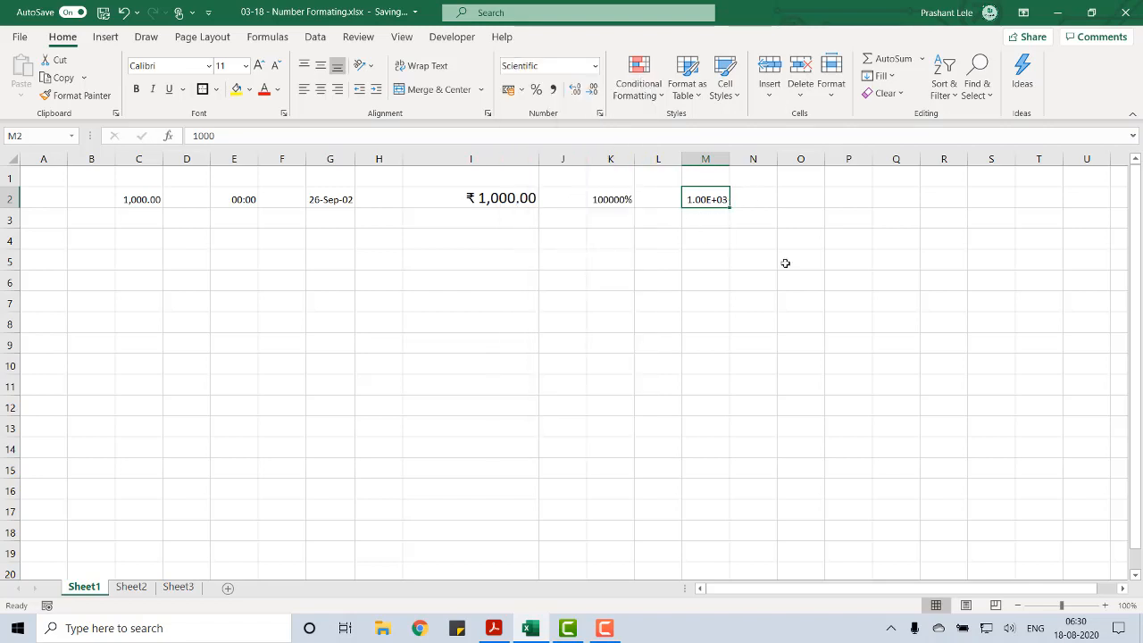
Enter the row label "Ctrl + Shift +" in cell A4
key("ctrl+Home")
key("Right")
key("Right")
key("Down")
key("Down")
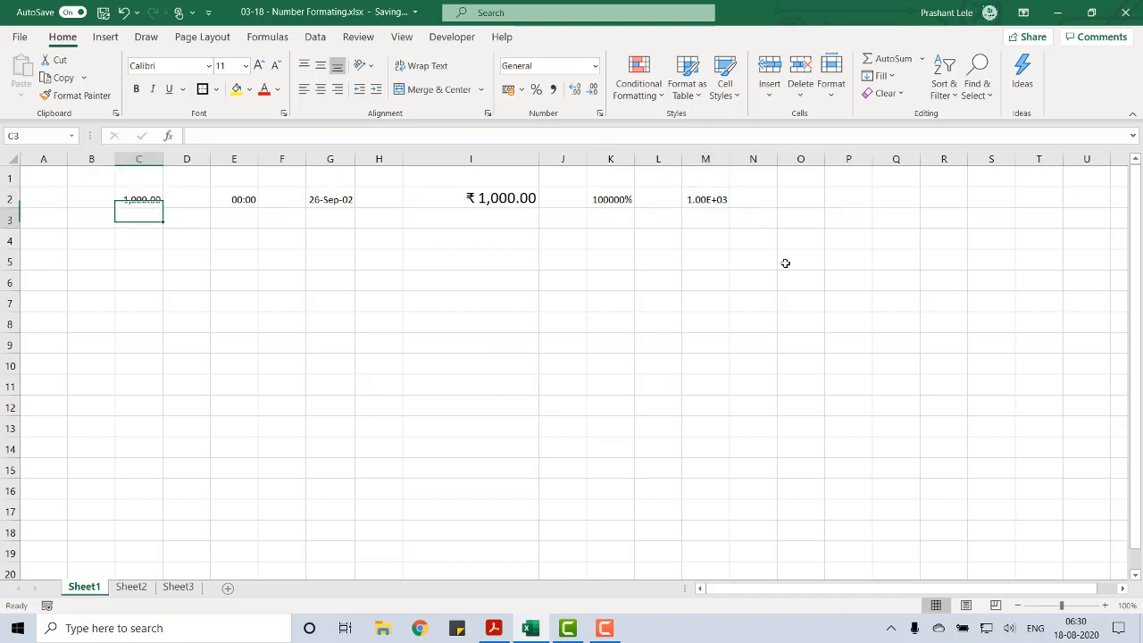
key("Down")
key("Left")
key("Left")
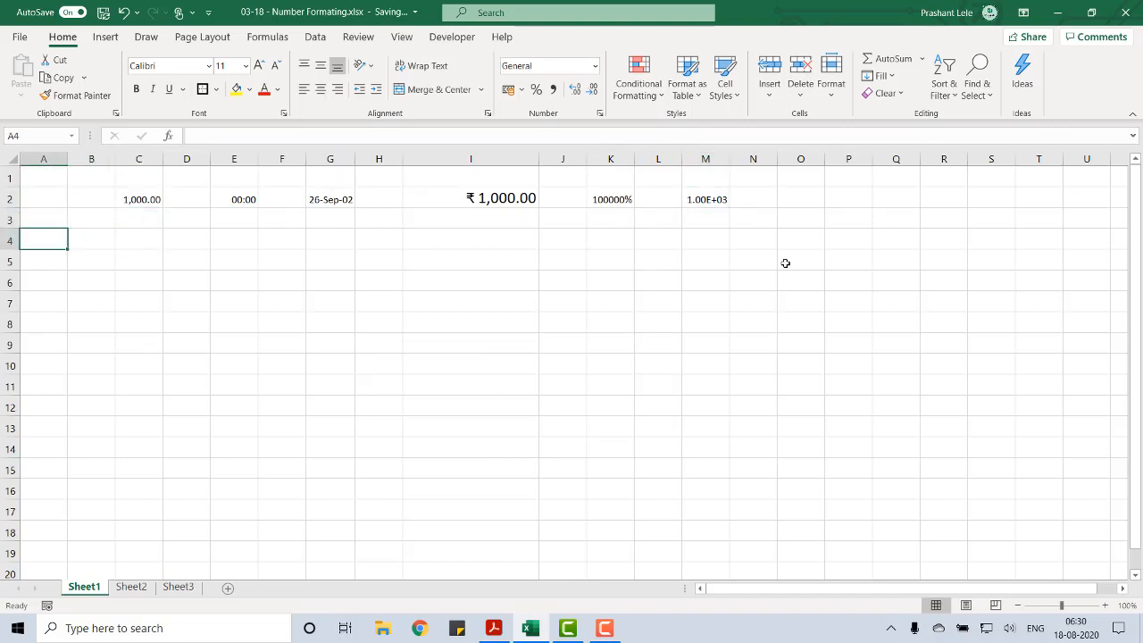
type("Ctrl +")
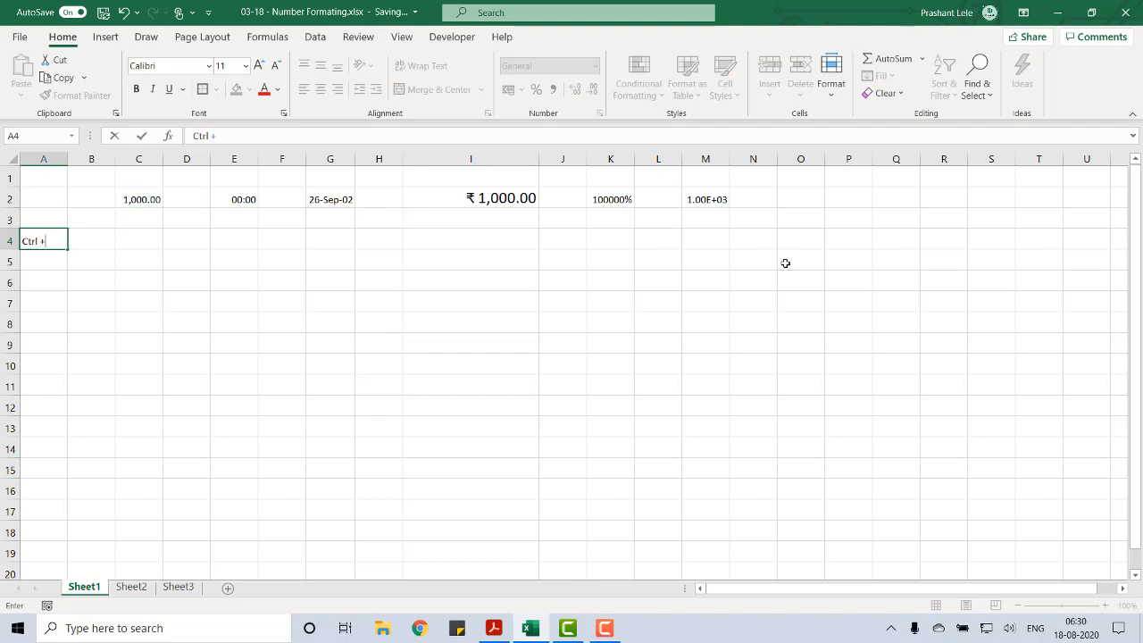
type(" Shift")
key("Tab")
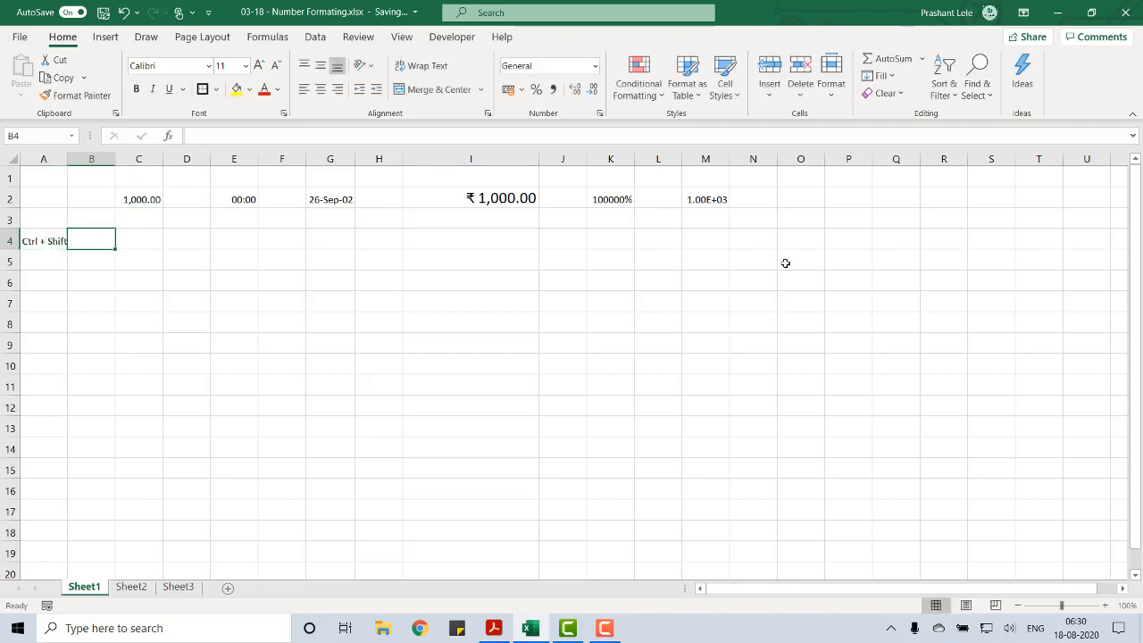
key("Right")
key("Left")
Enter the shortcut digits 1, 2 and 3 in cells C4, E4 and G4 below the formatted values
key("Right")
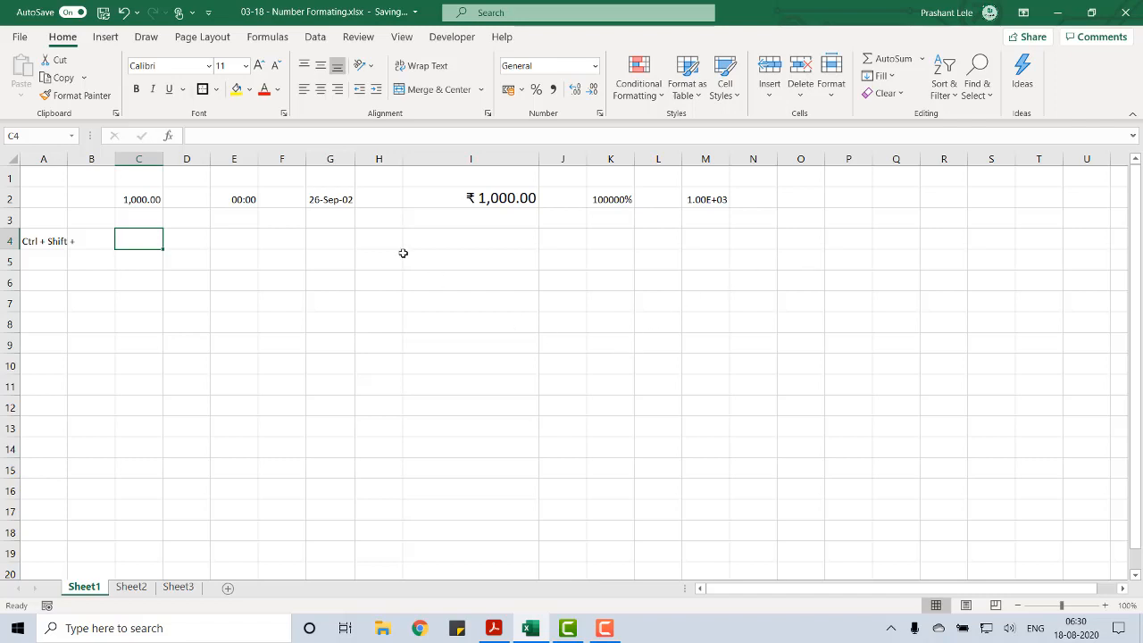
type("1")
key("Right")
key("Right")
type("2")
key("Right")
key("Right")
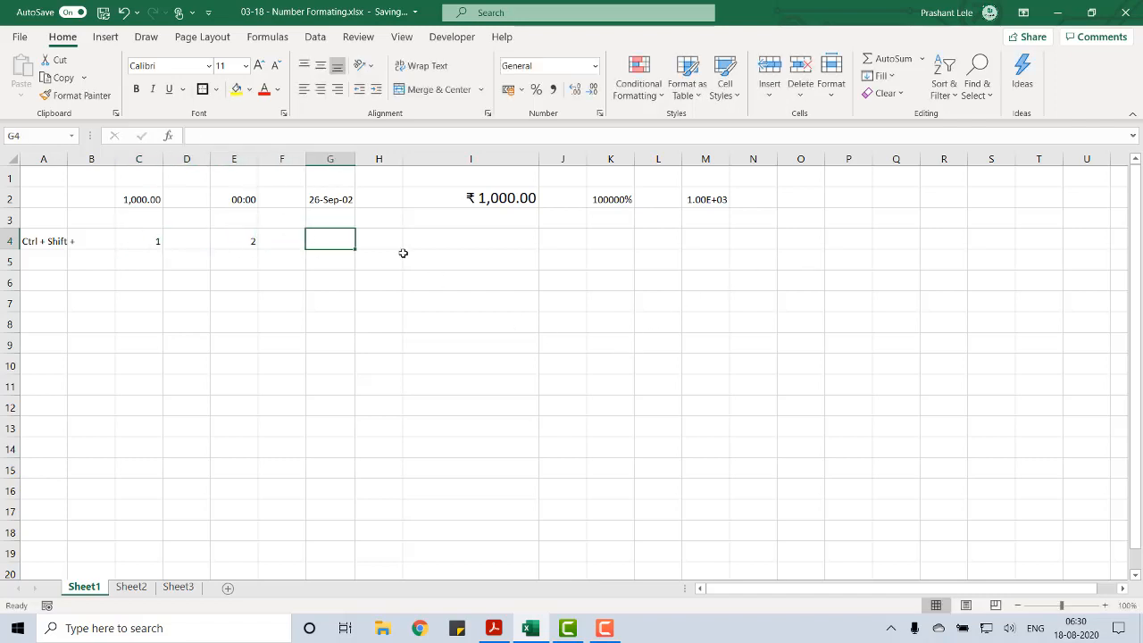
type("3")
key("Right")
Enter the shortcut digits 4, 5 and 6 in cells I4, K4 and M4
key("Right")
type("4")
key("Right")
key("Right")
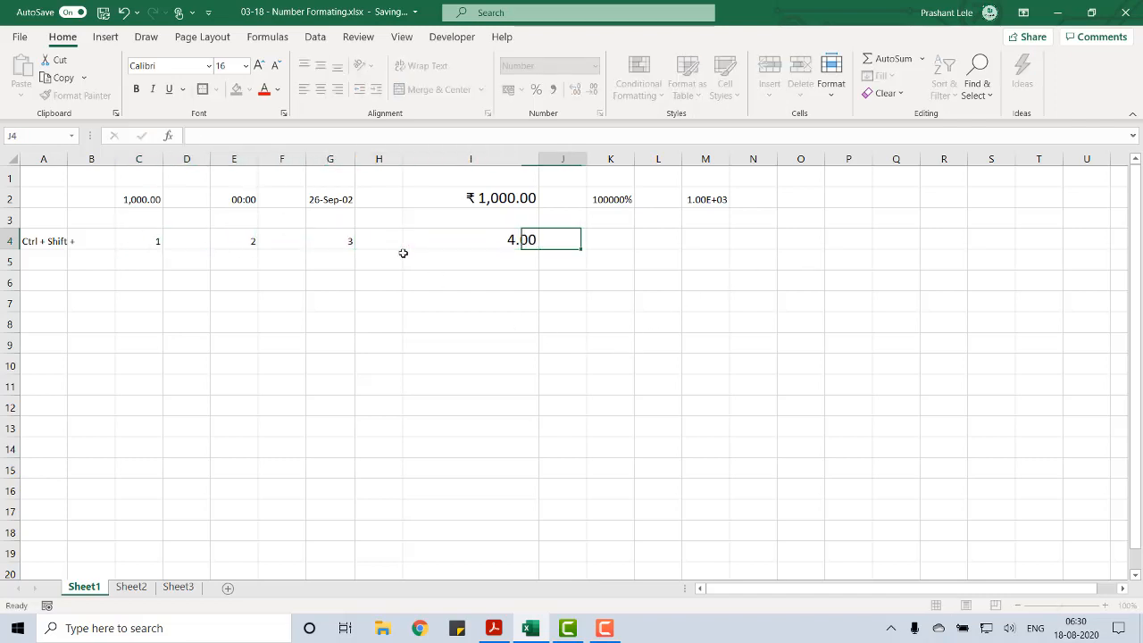
type("5")
key("Right")
key("Right")
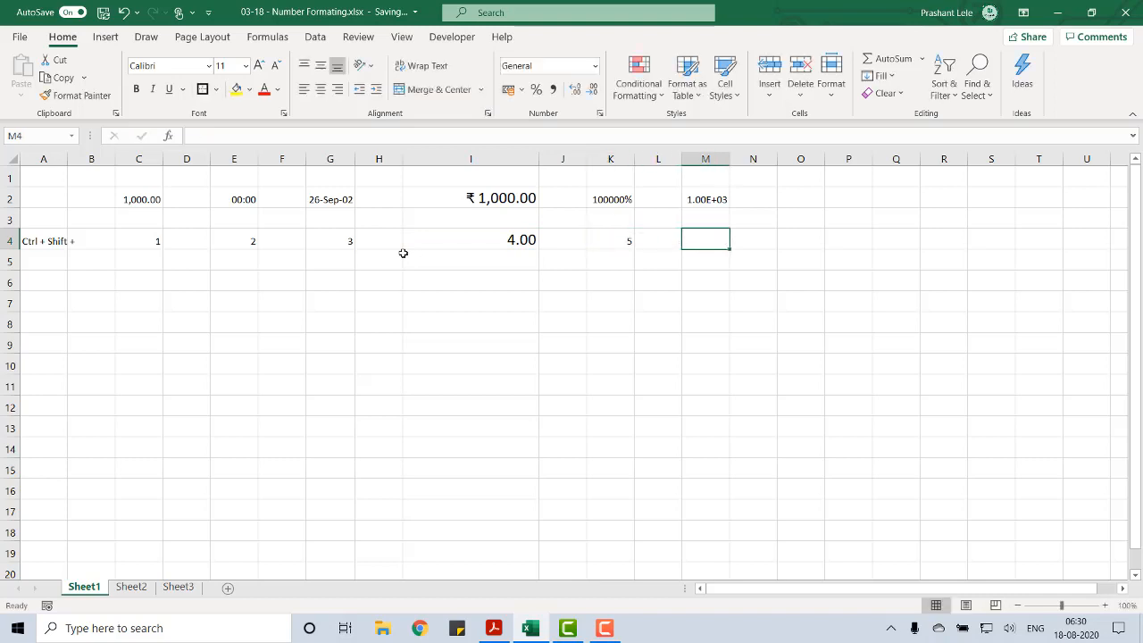
type("6")
key("Right")
Go back to I4 and remove both decimal places from its displayed number
key("Right")
key("Left")
key("Left")
key("Left")
key("Left")
key("Left")
key("Left")
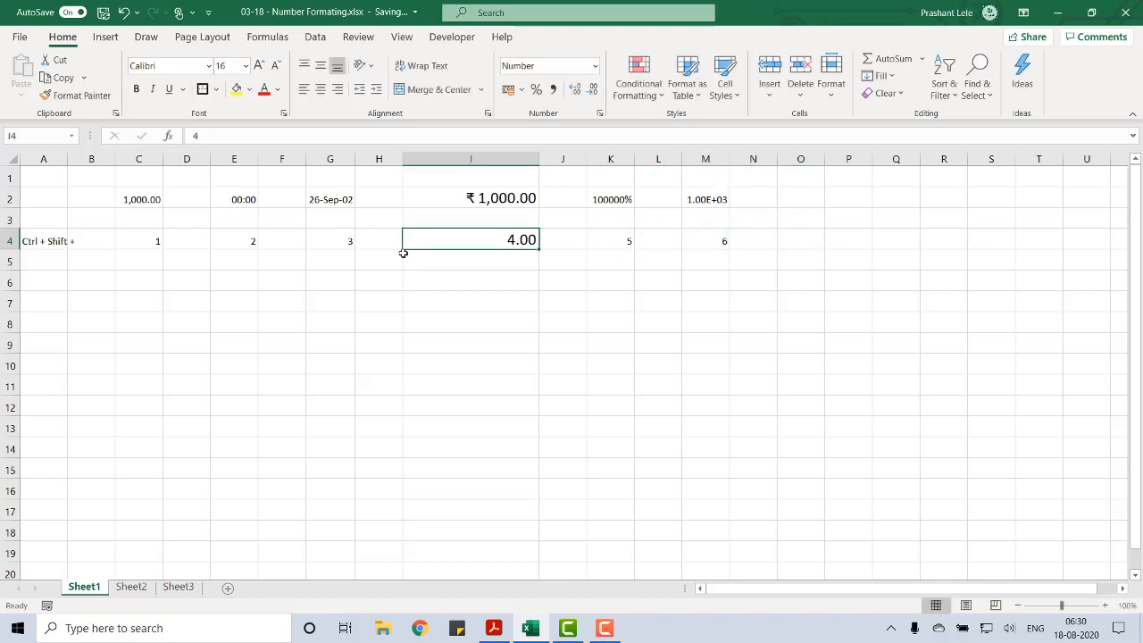
left_click(591, 89)
left_click(591, 89)
Enter the format label "Number" in cell C6
key("Left")
key("Left")
key("Left")
key("Left")
key("Left")
key("Left")
key("Down")
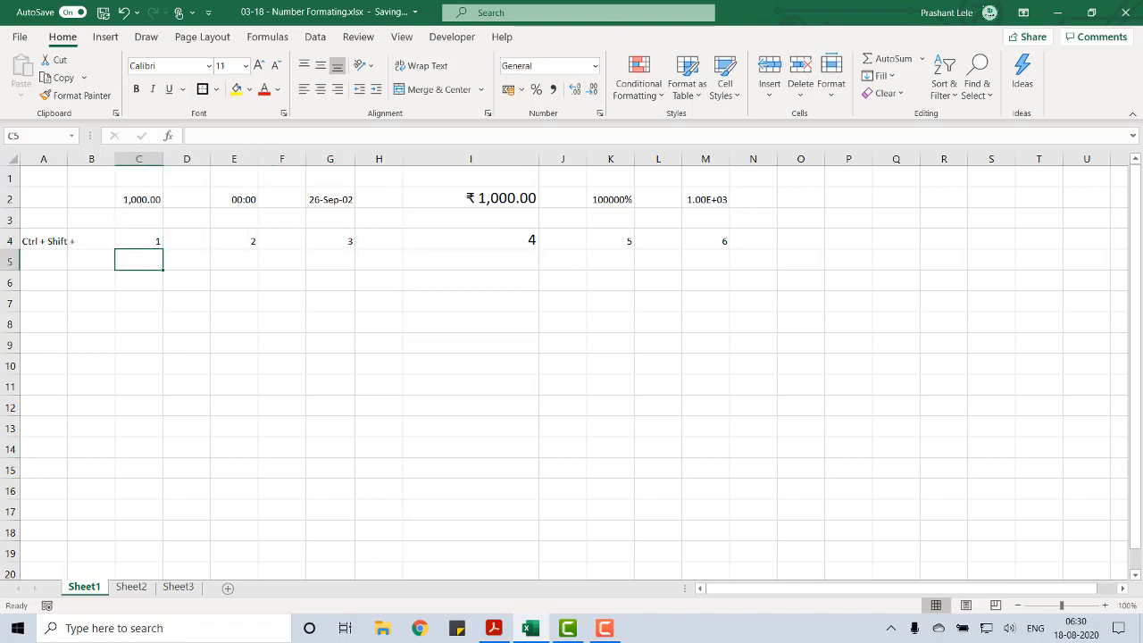
key("Down")
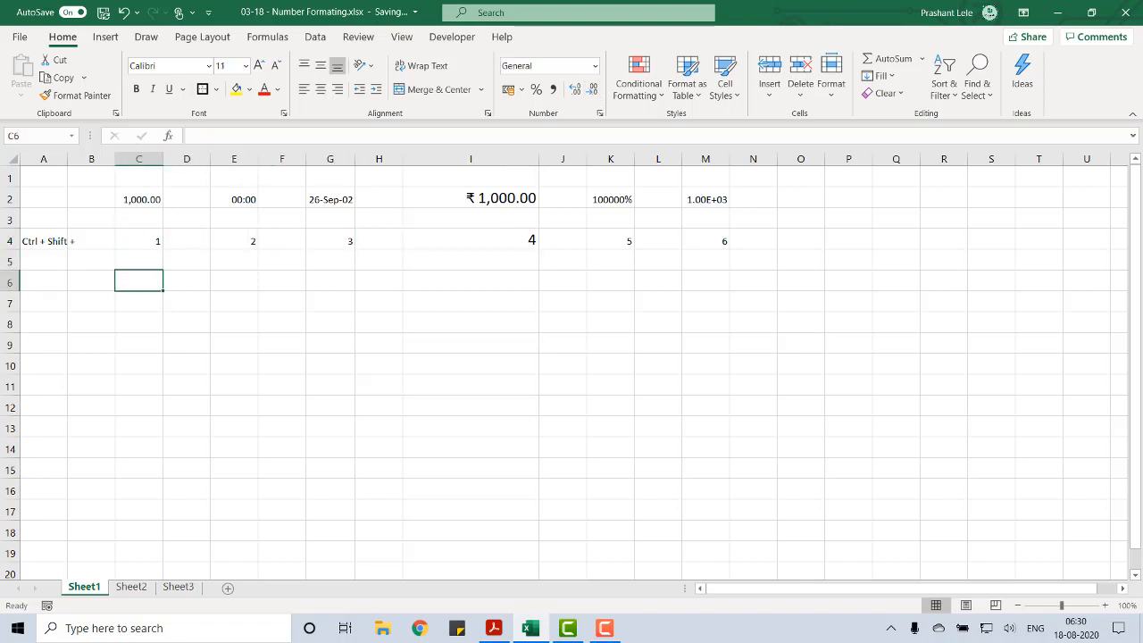
type("Number")
key("Right")
Enter the format labels "Time" in cell E6 and "Date" in cell G6
key("Right")
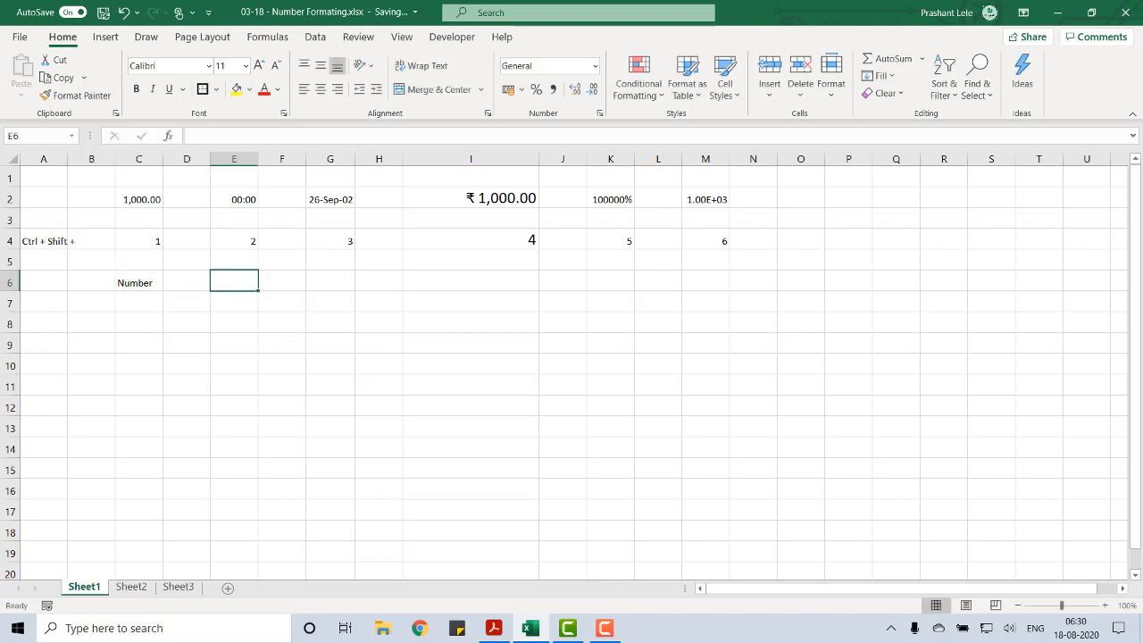
type("Time")
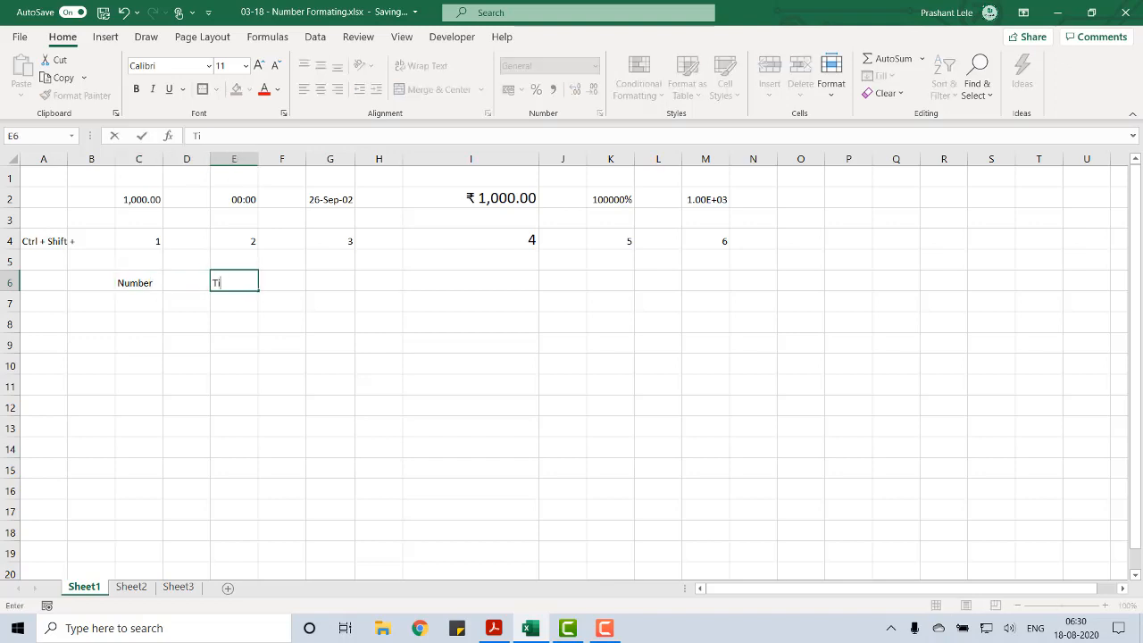
key("Right")
key("Right")
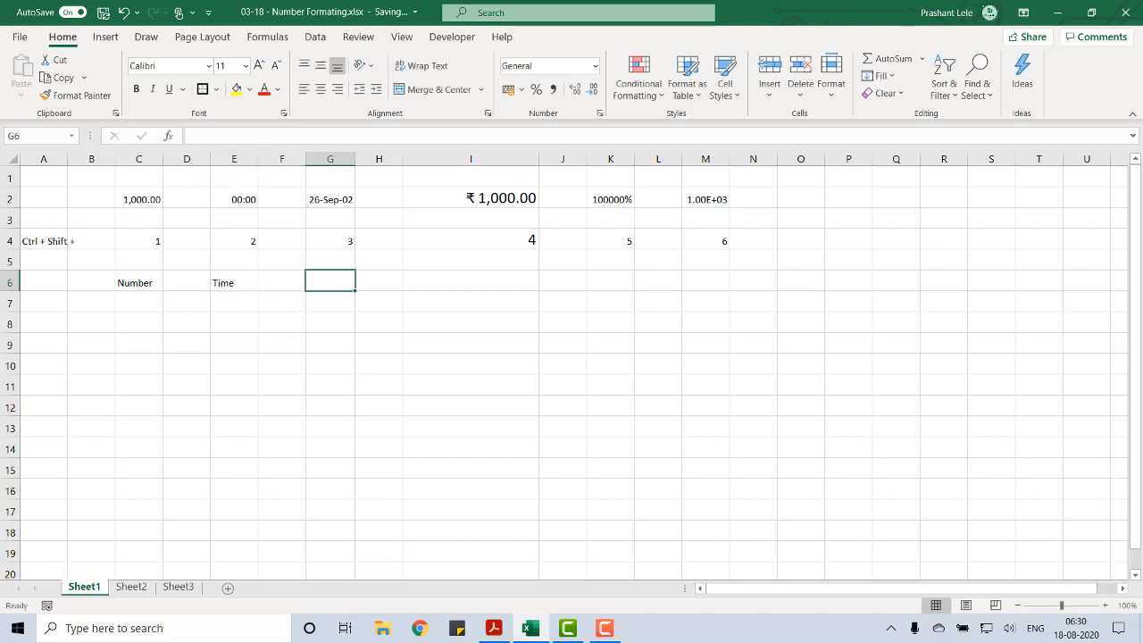
type("Date")
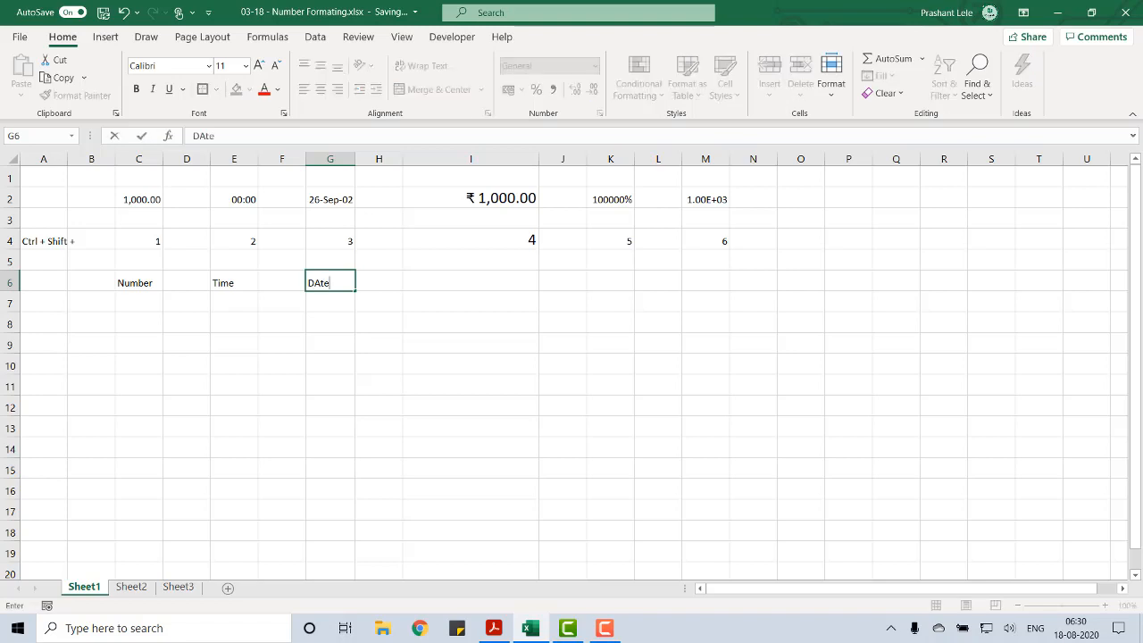
key("Right")
key("Right")
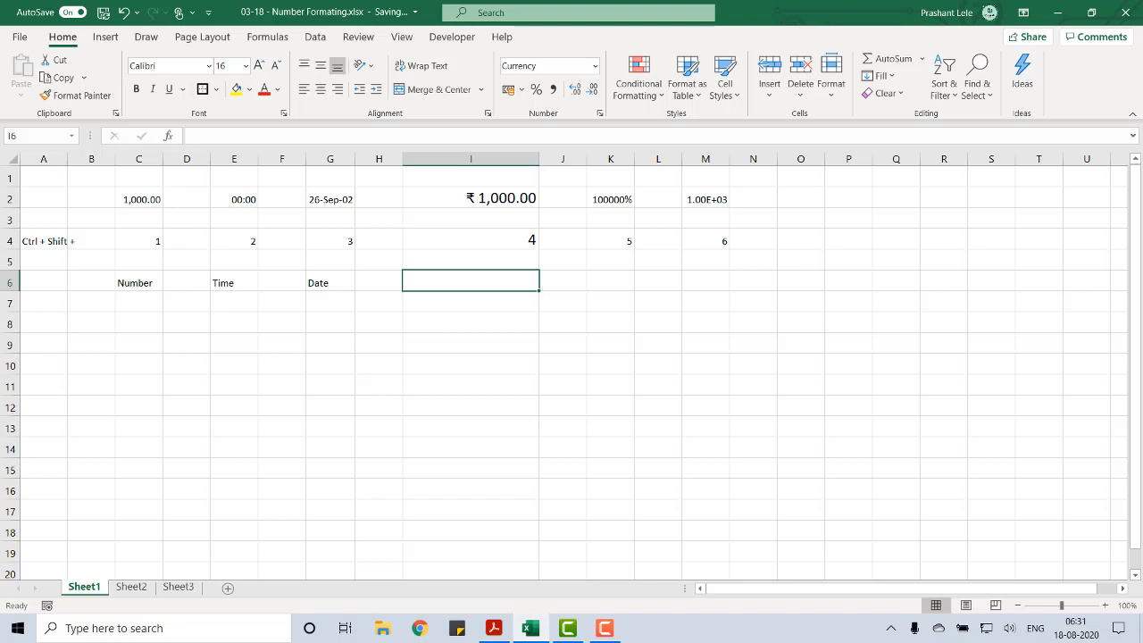
Enter the format labels "Currency" in I6, "Percentage" in K6 and "Scientific" in M6
type("Currency")
key("Right")
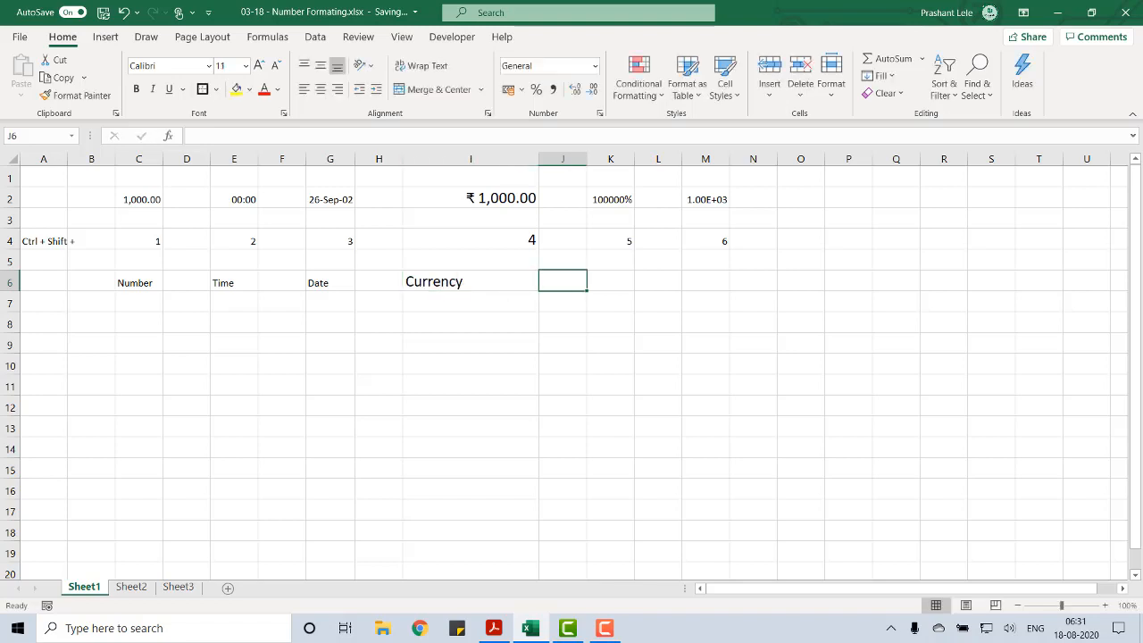
key("Right")
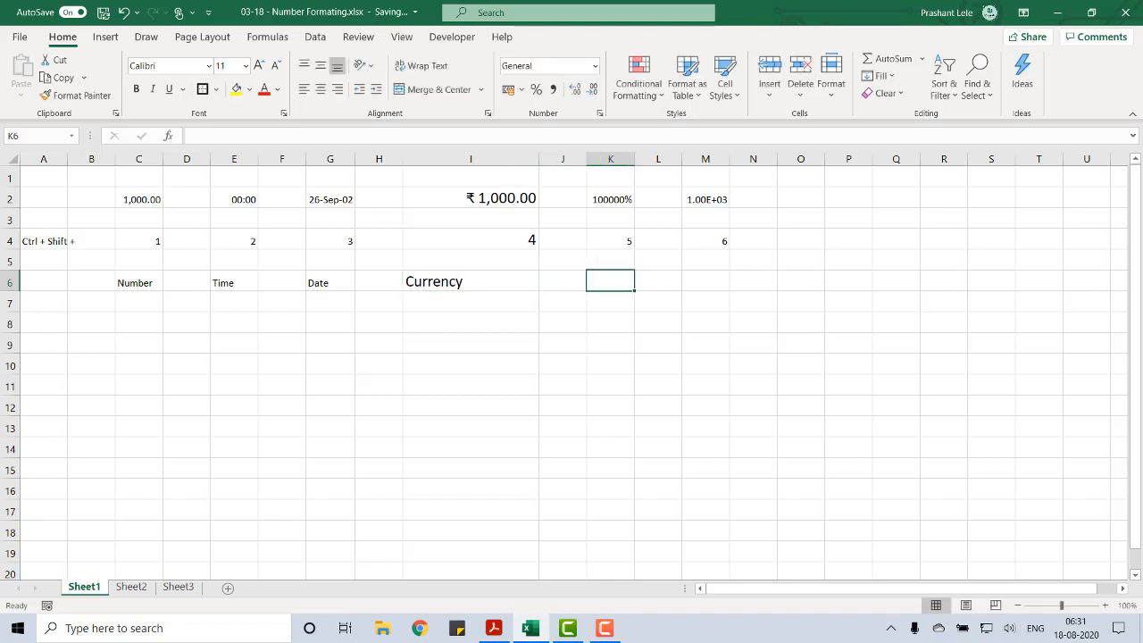
type("Perce")
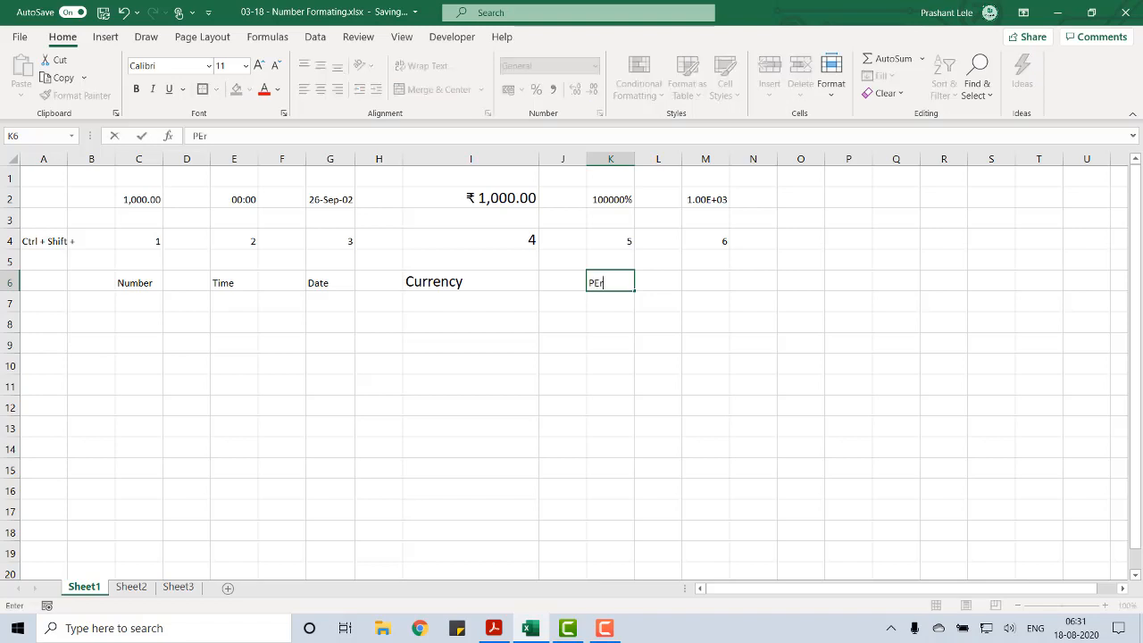
type("ntage")
key("Right")
key("Right")
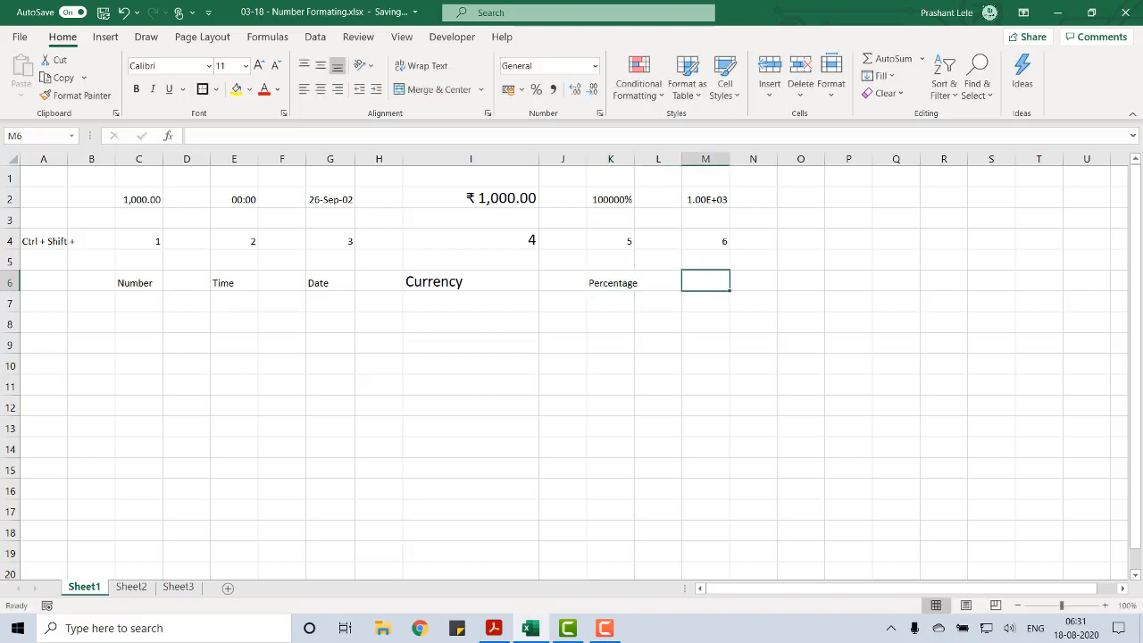
type("S")
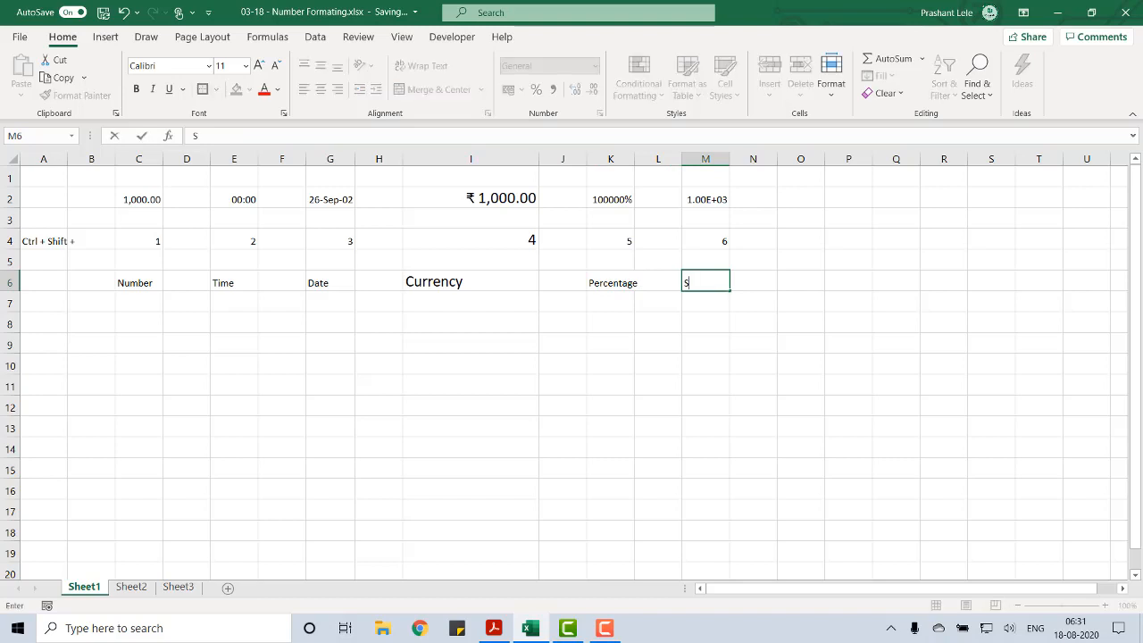
type("cientific")
key("Return")
key("Up")
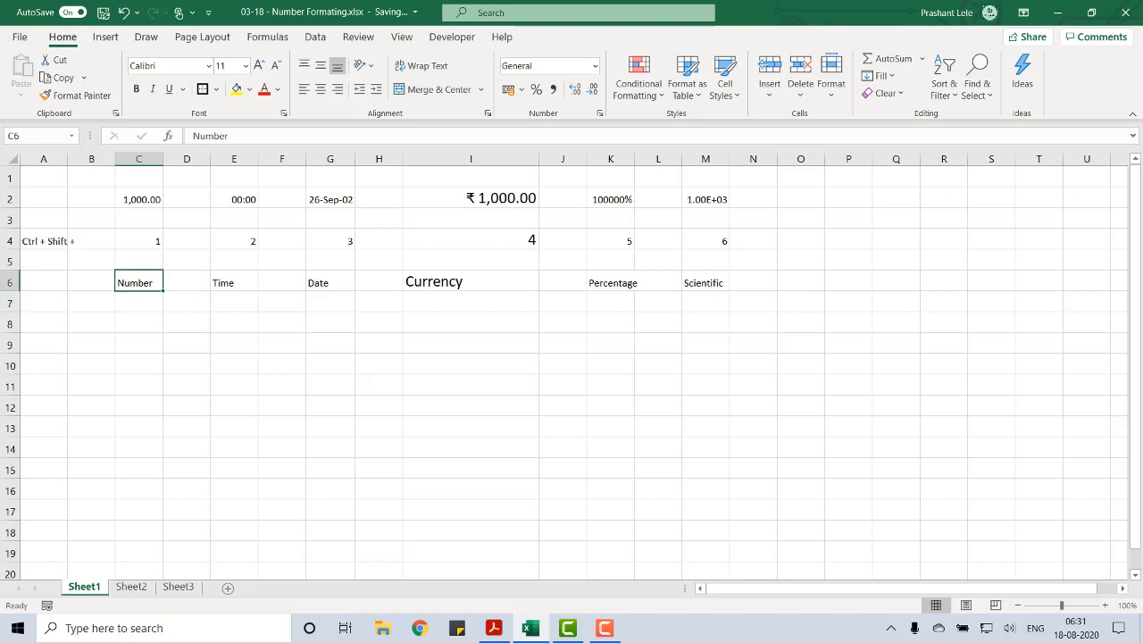
Review the format labels in row 6, and highlight columns C, G, I and K together
key("ctrl+Right")
key("ctrl+Right")
key("ctrl+Right")
key("ctrl+Right")
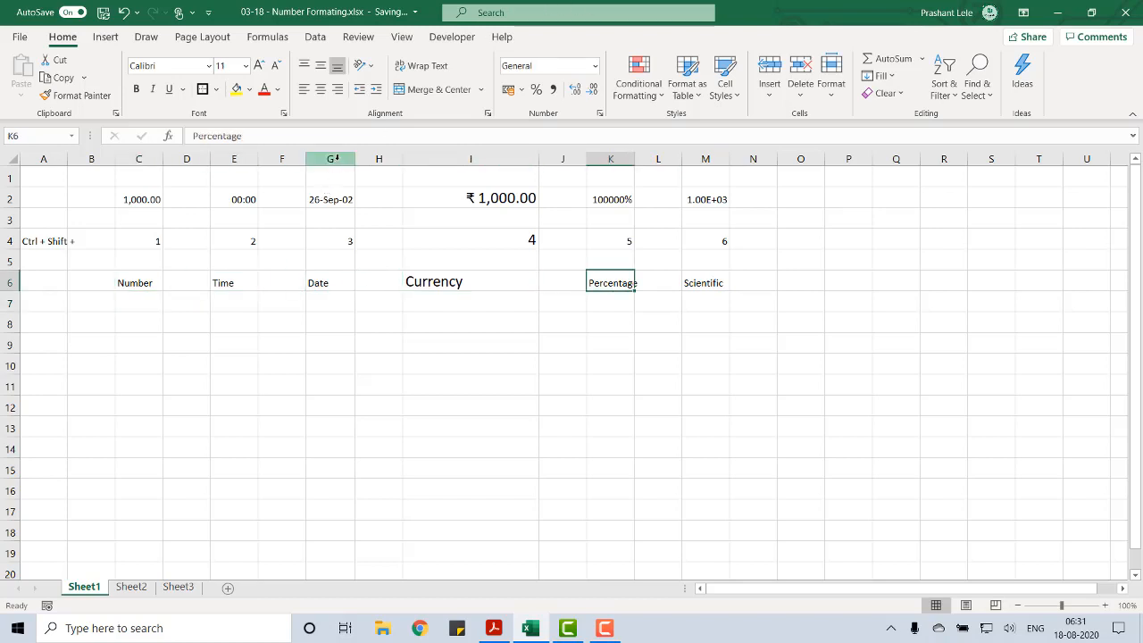
left_click(337, 158)
left_click(147, 158, "ctrl")
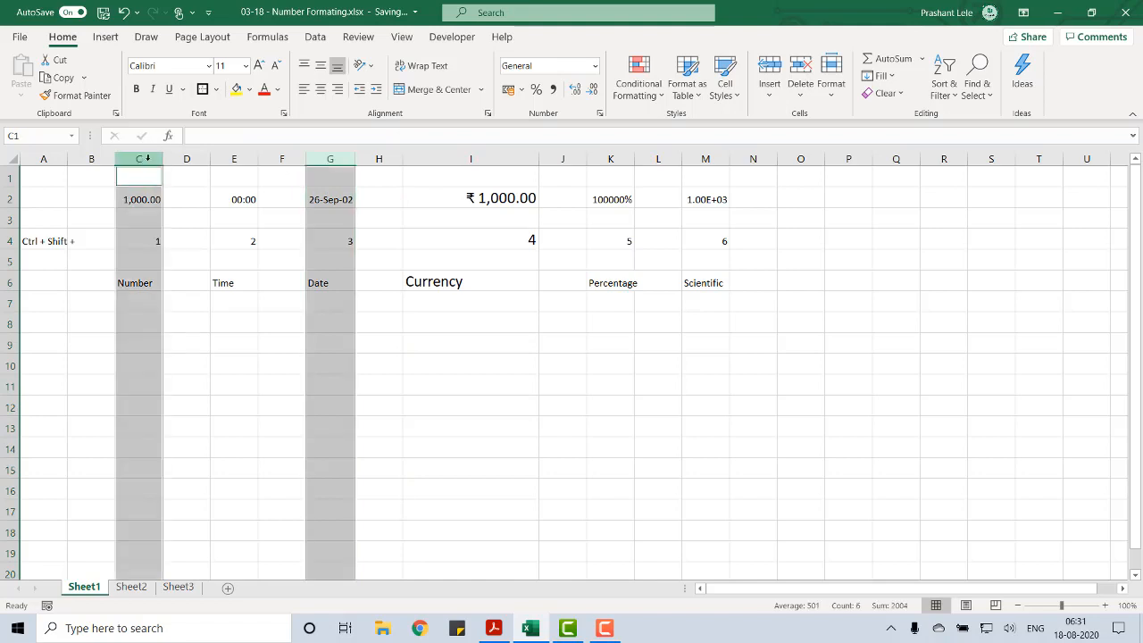
left_click(494, 158, "ctrl")
left_click(611, 158, "ctrl")
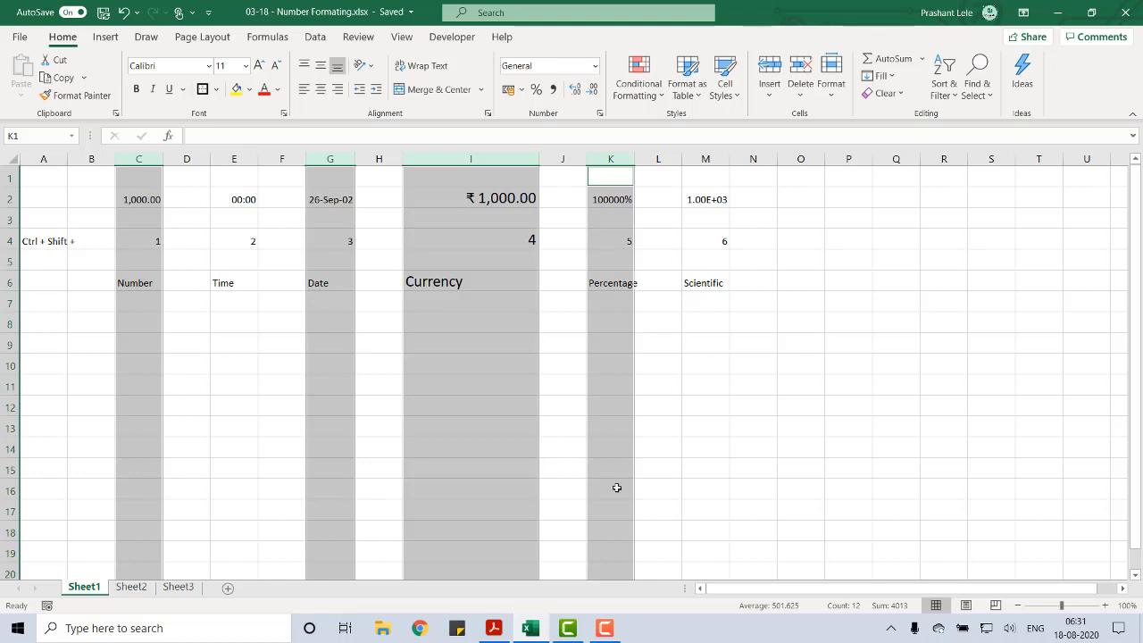
Switch to Sheet2 and compare the underlying content of G7 with that of J7, J9 and J11
left_click(131, 587)
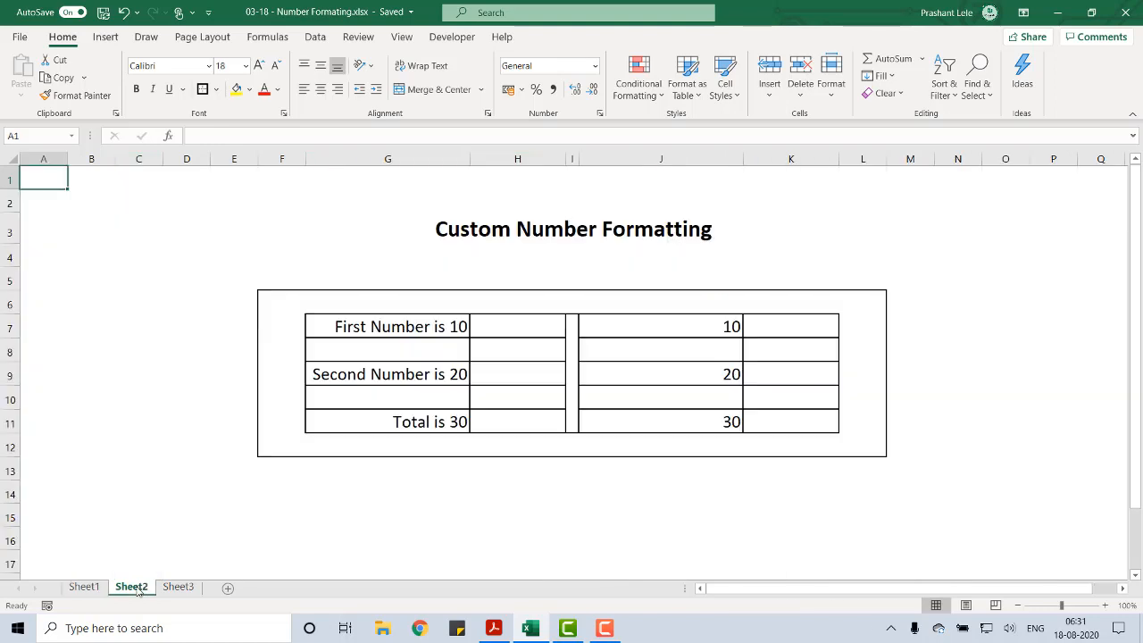
left_click(407, 327)
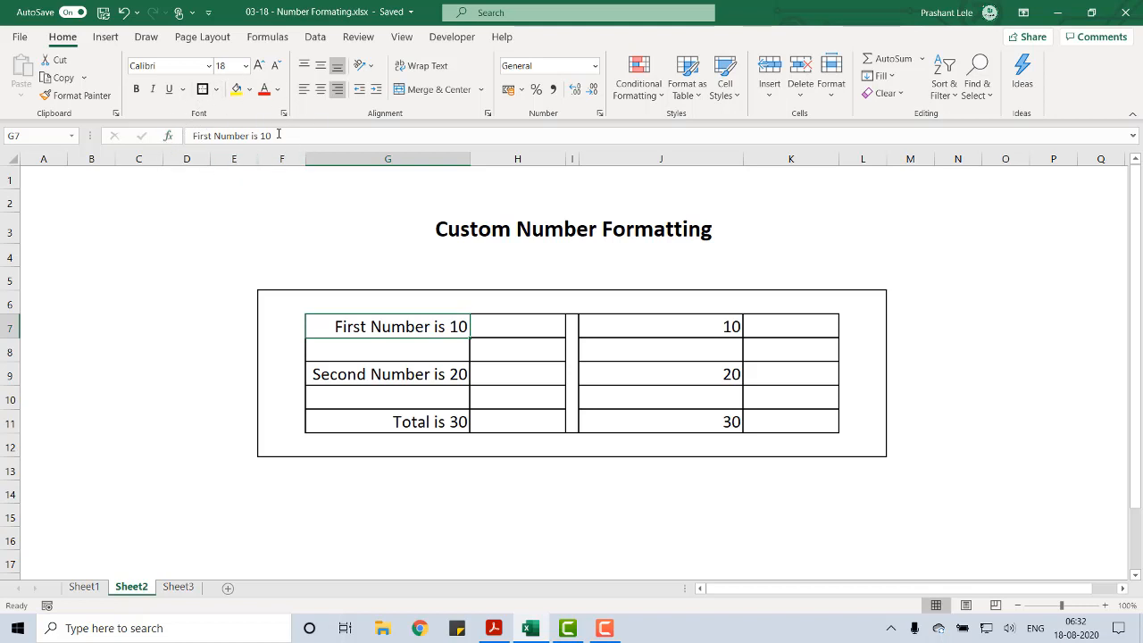
left_click(287, 136)
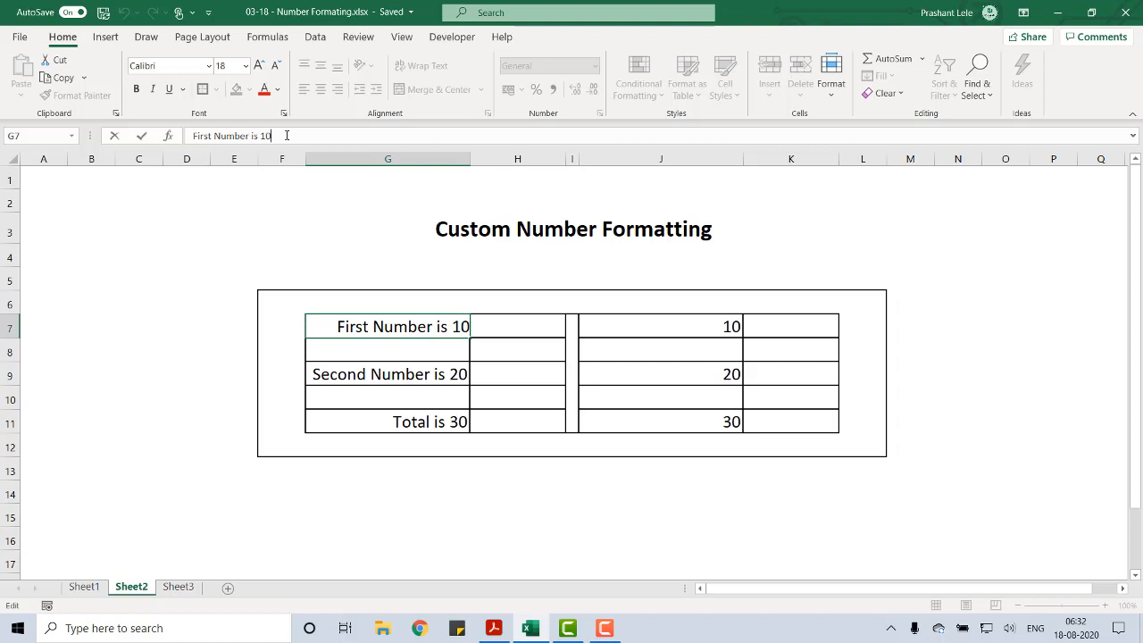
left_click(701, 327)
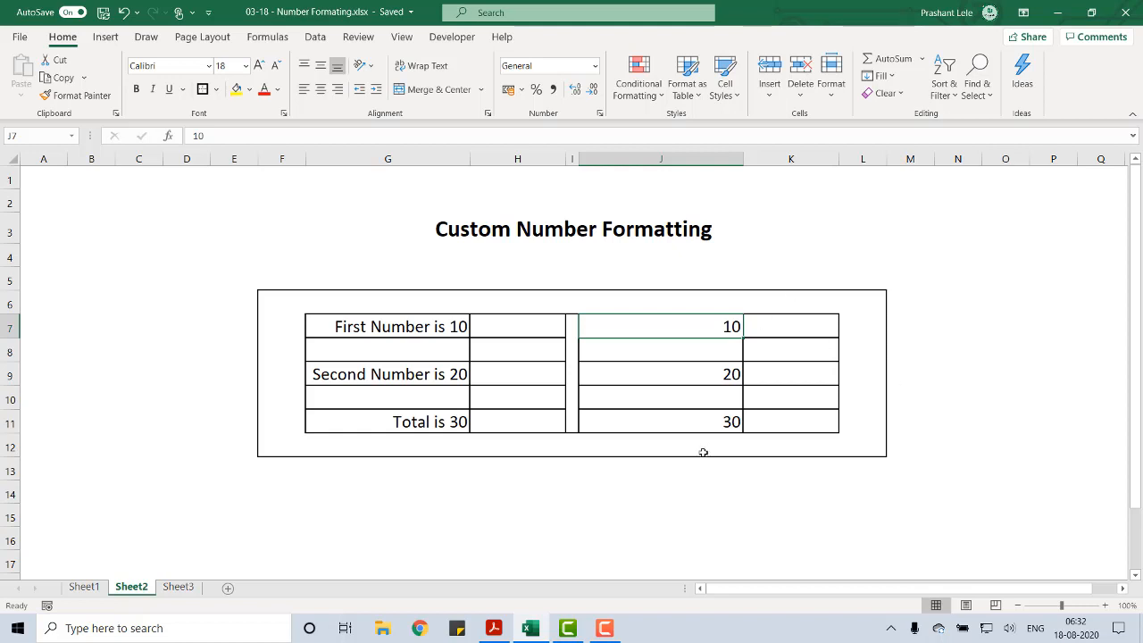
left_click(732, 381)
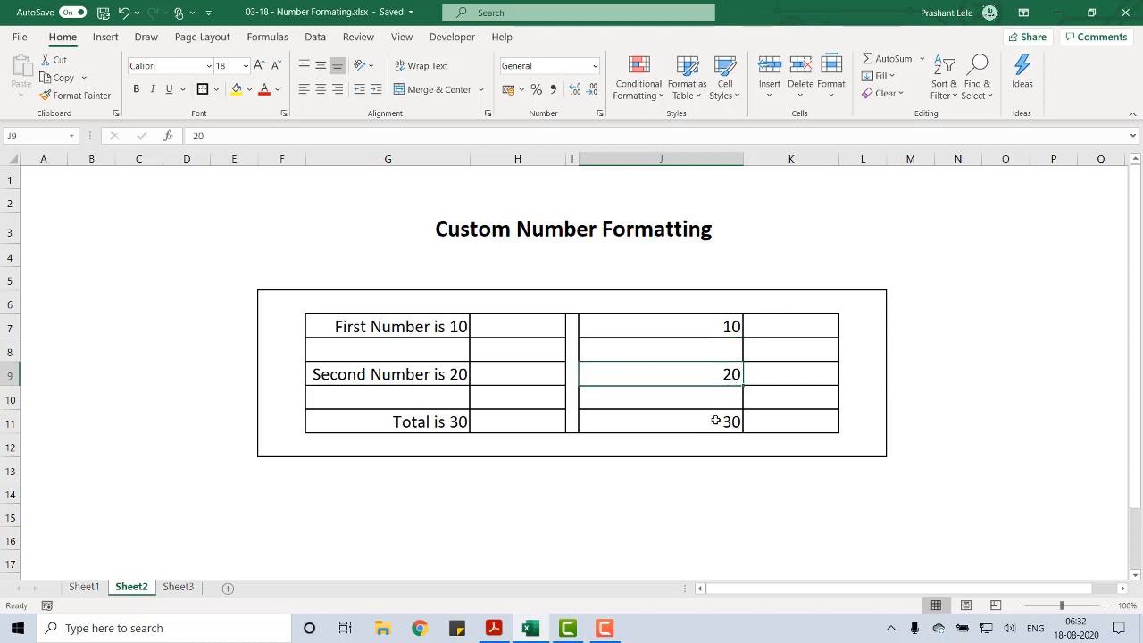
left_click(715, 420)
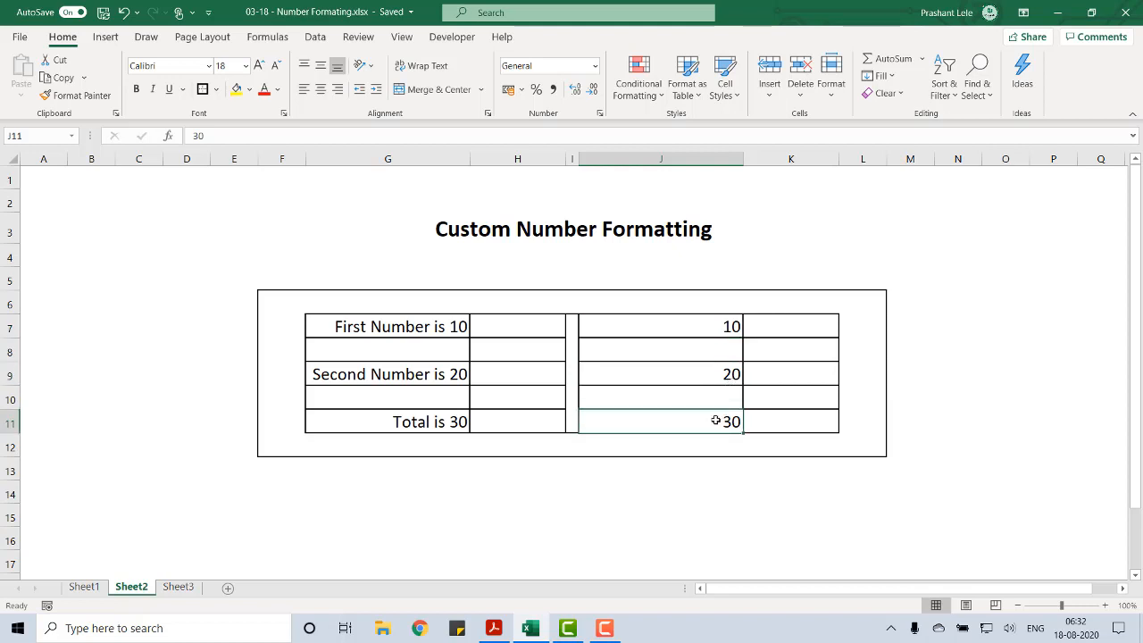
Open the Format Cells dialog for J7 and examine the General, Number, Currency and Accounting format categories
left_click(703, 327)
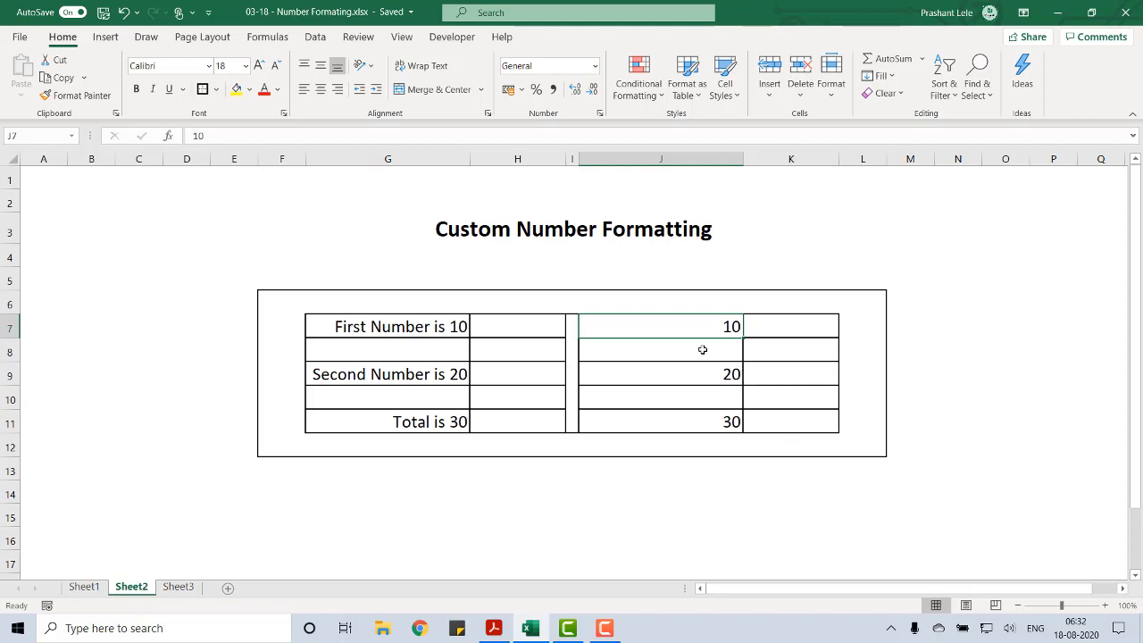
right_click(672, 325)
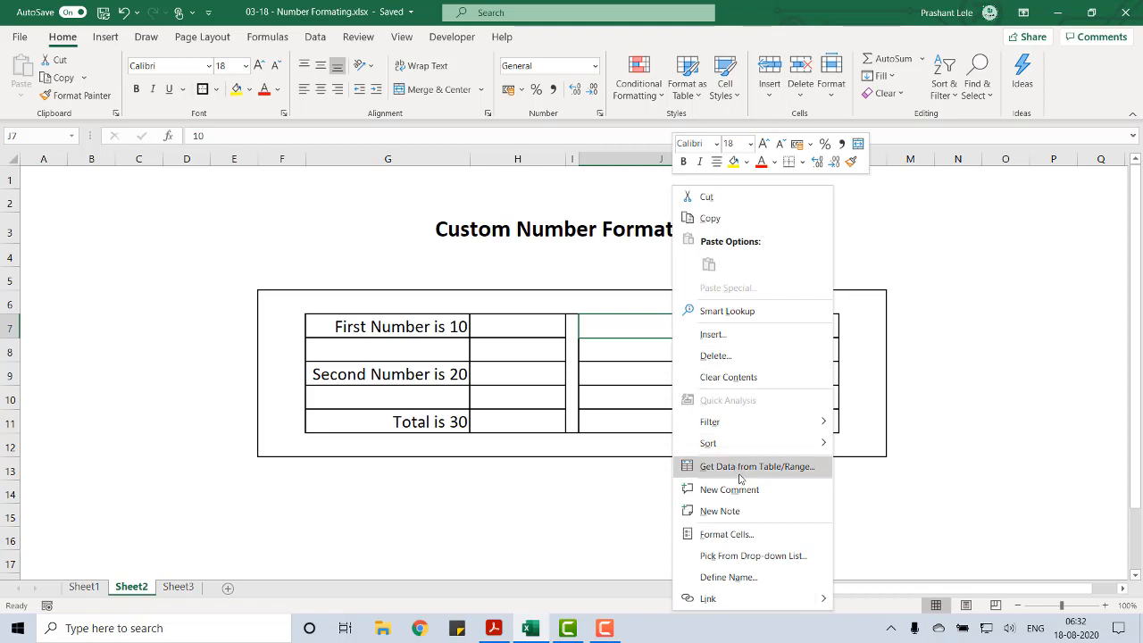
left_click(738, 534)
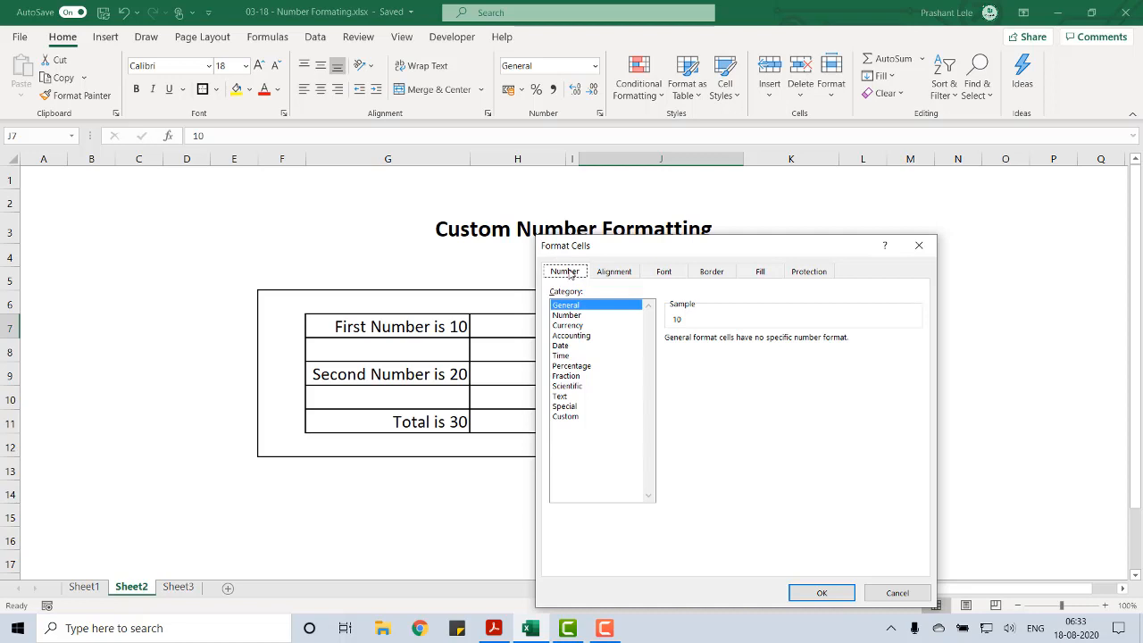
left_click(575, 316)
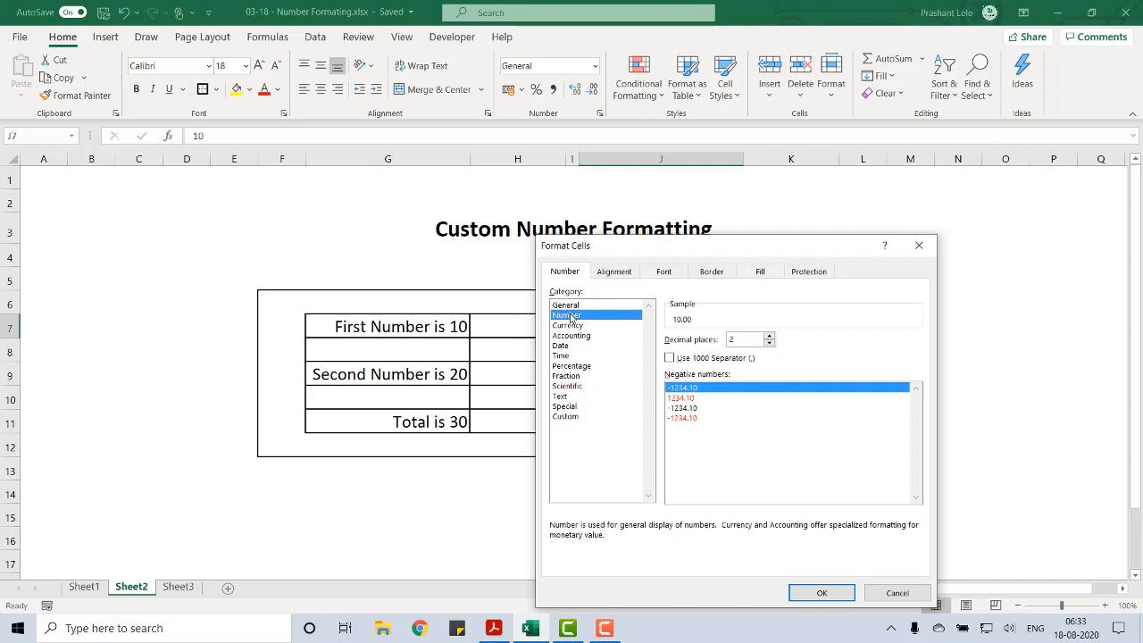
key("Up")
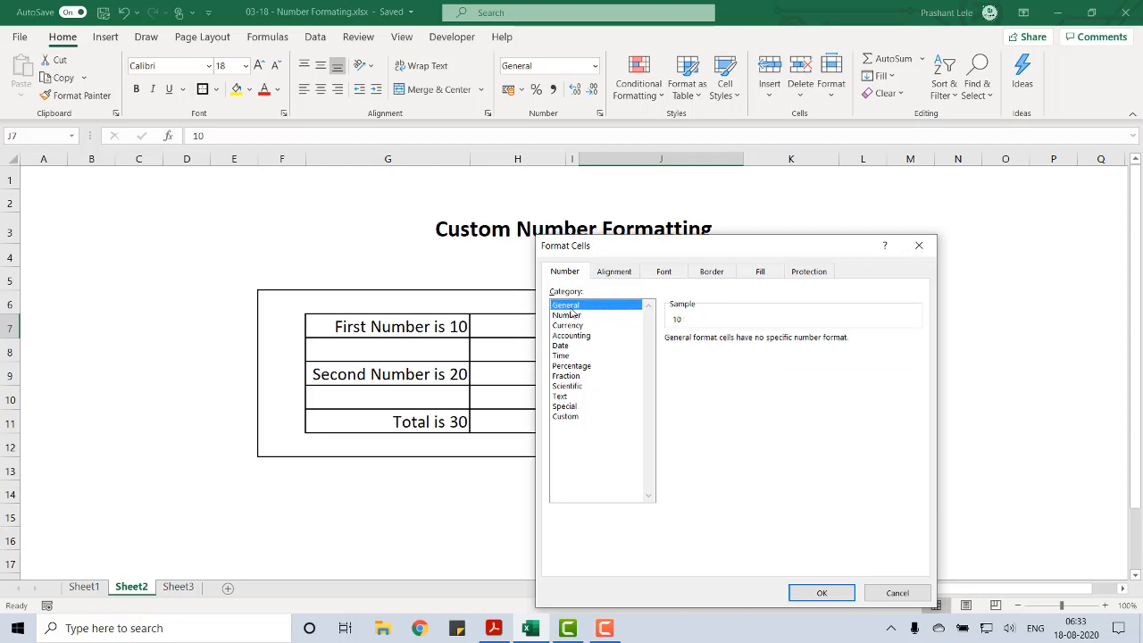
left_click(557, 319)
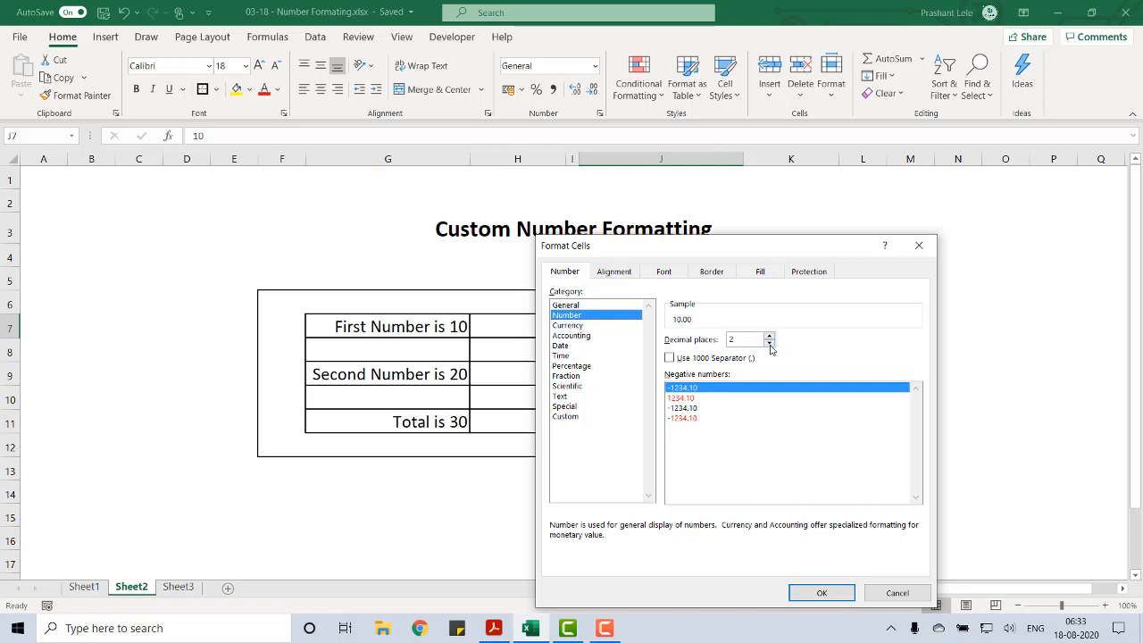
left_click(575, 326)
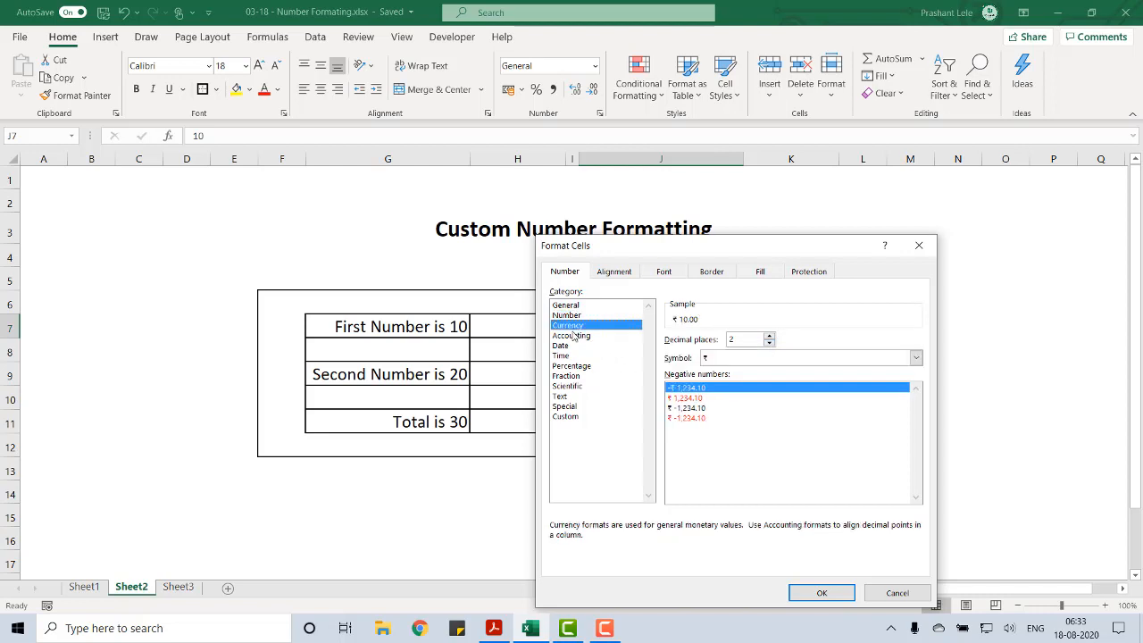
left_click(574, 335)
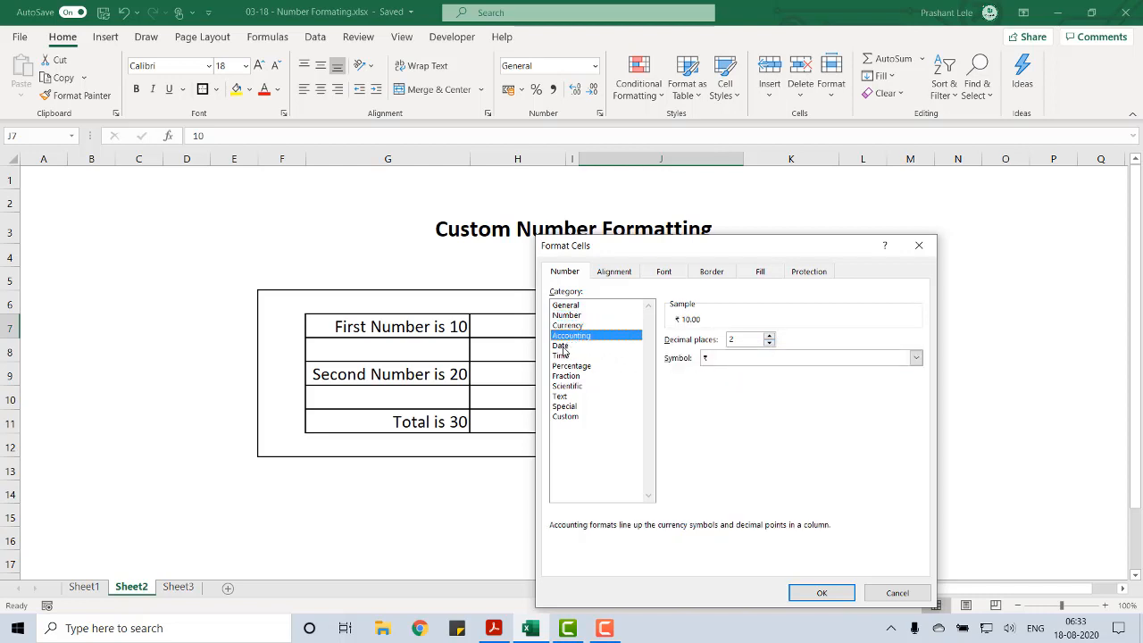
Examine the Date, Time, Percentage, Fraction, Scientific, Text and Special format categories for J7
left_click(563, 349)
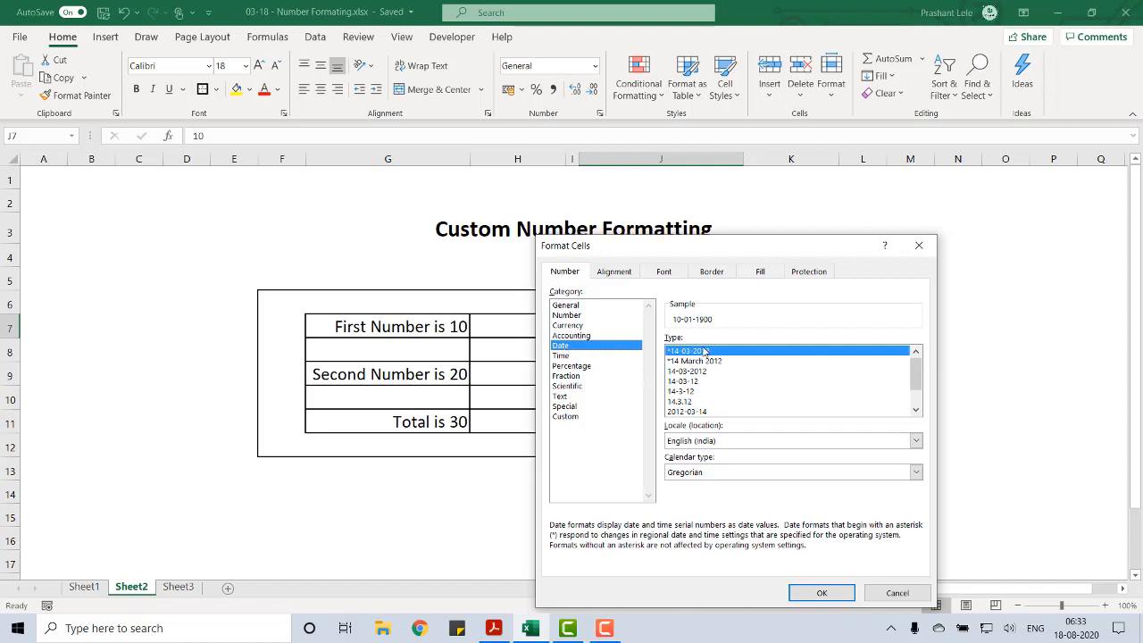
left_click(579, 357)
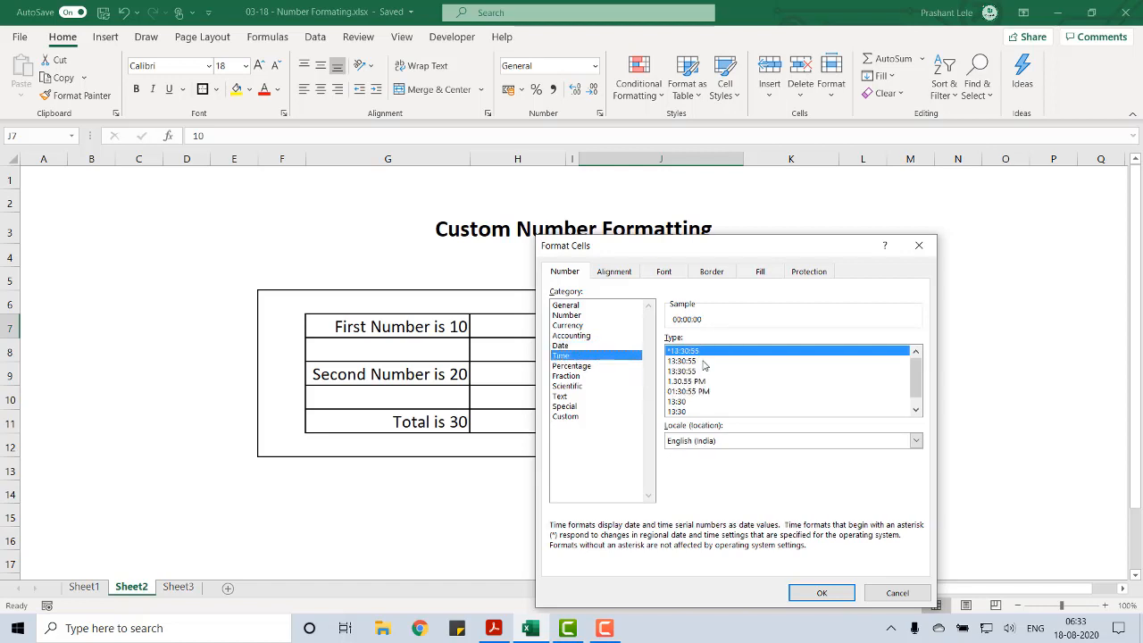
left_click(584, 368)
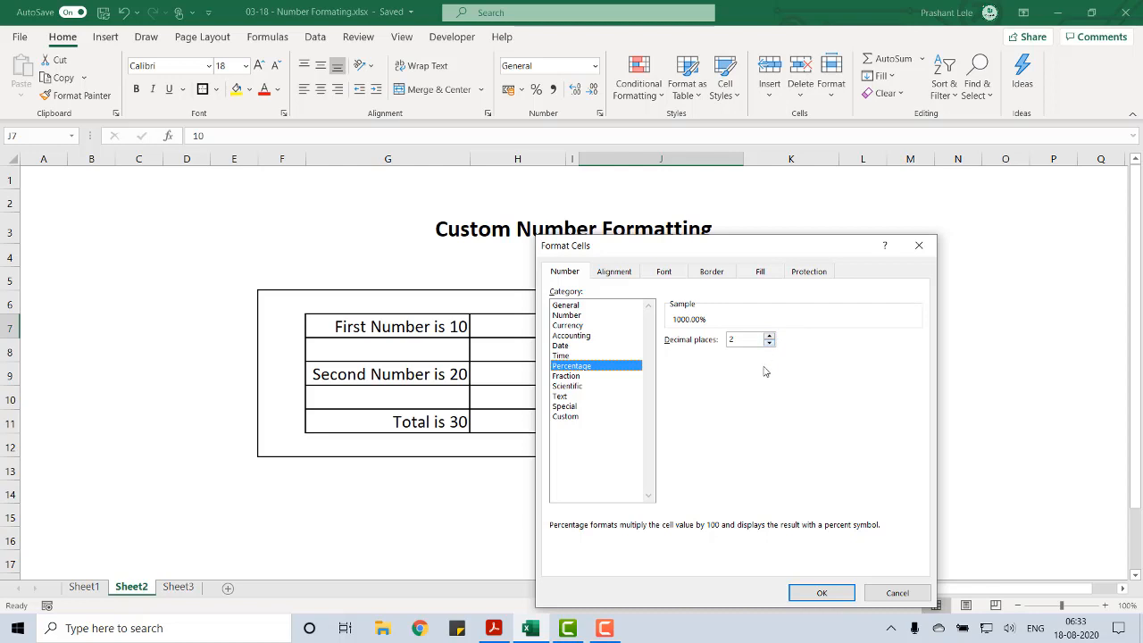
left_click(593, 377)
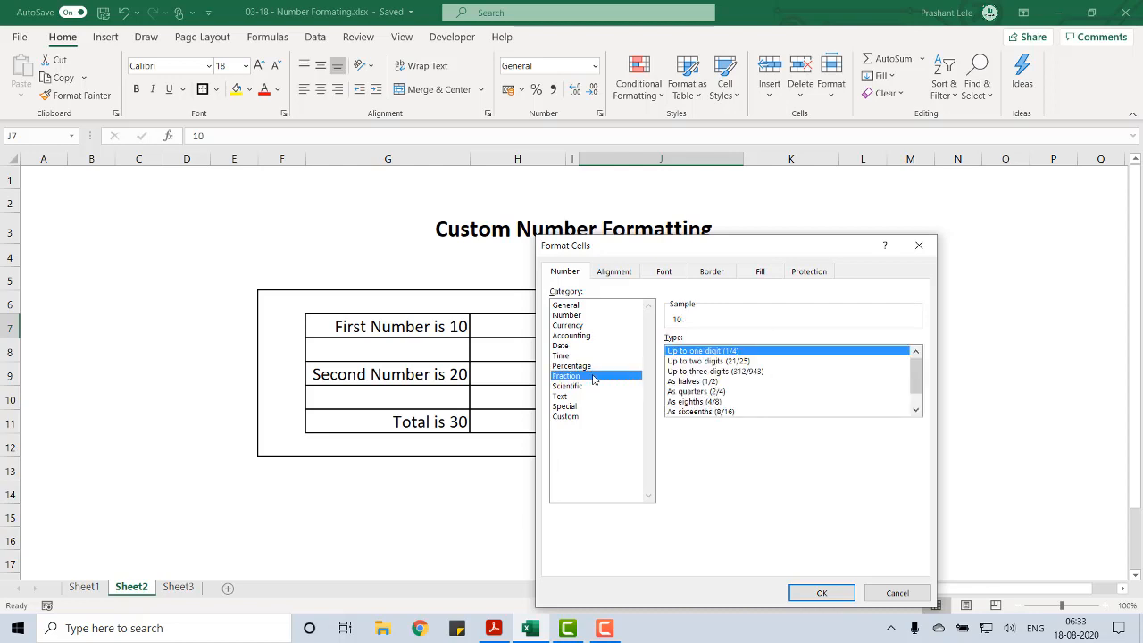
left_click(576, 389)
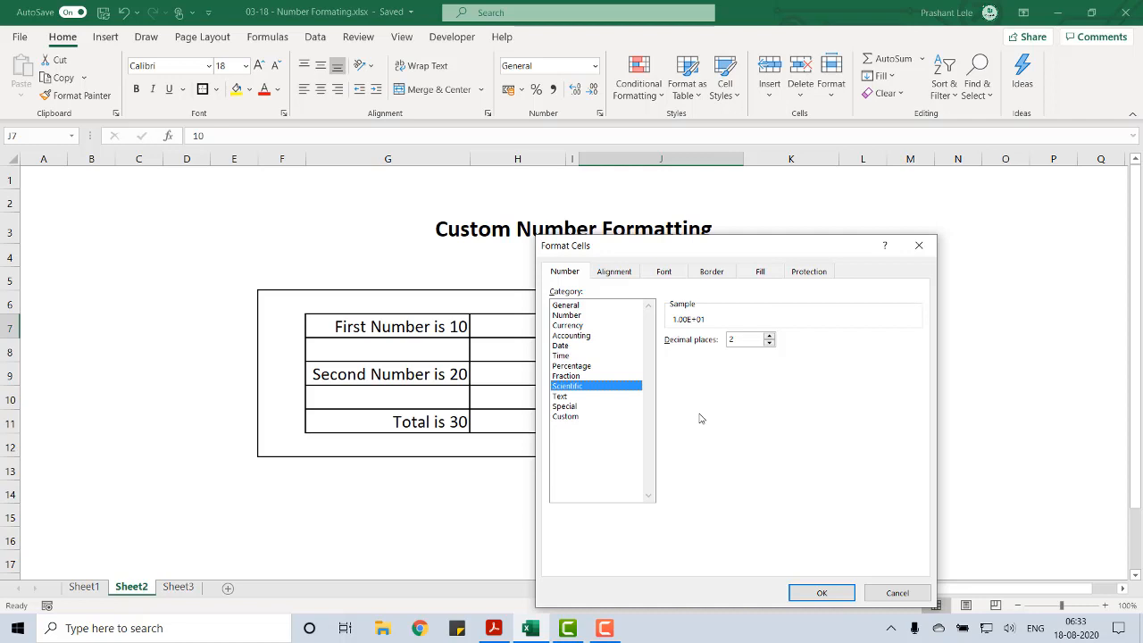
left_click(563, 396)
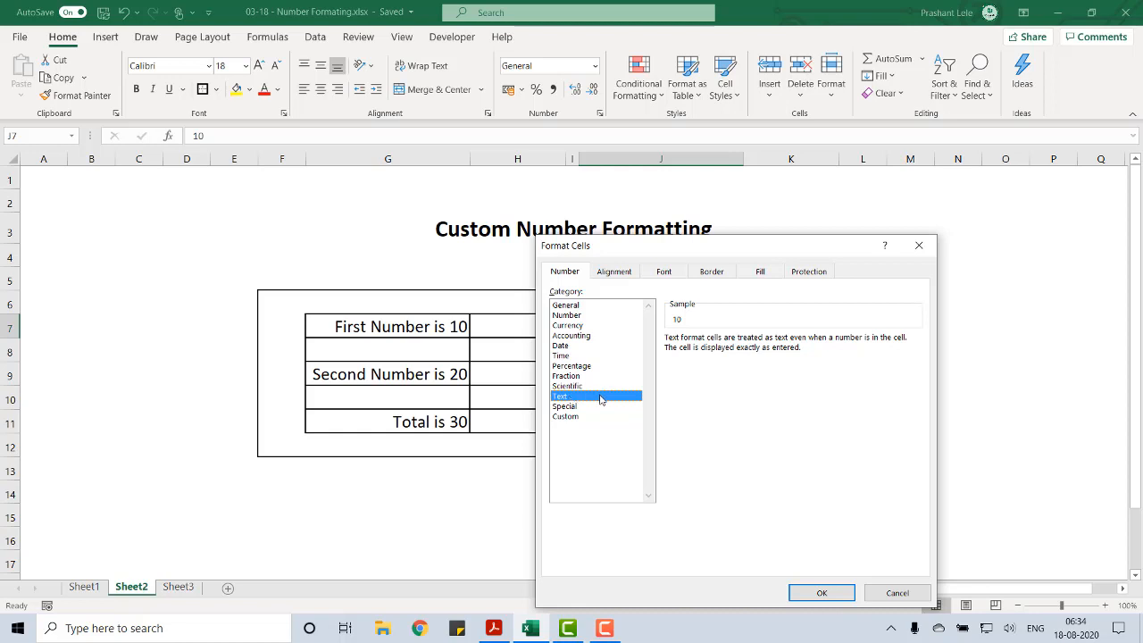
left_click(574, 408)
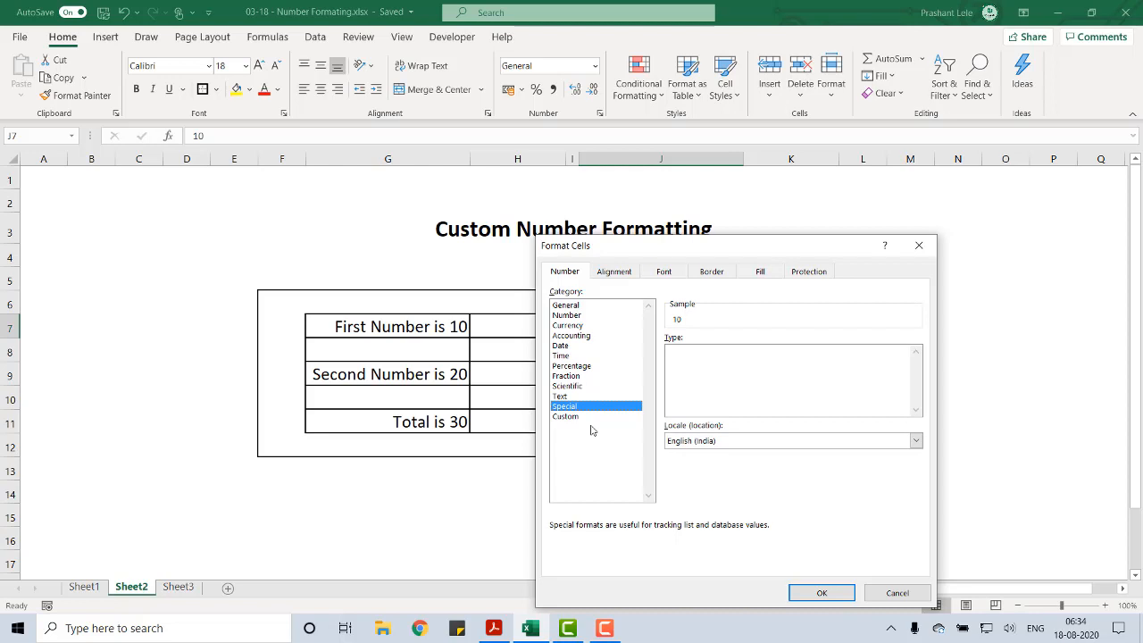
Set the locale of the Special format category to English (United States) for J7
left_click(916, 443)
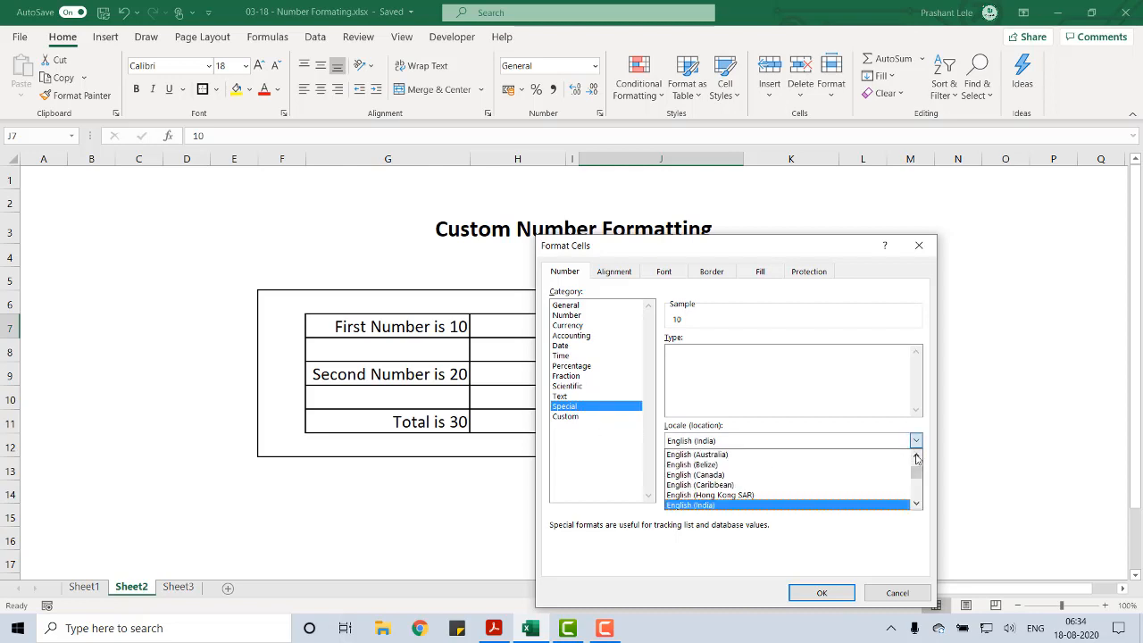
left_click(916, 505)
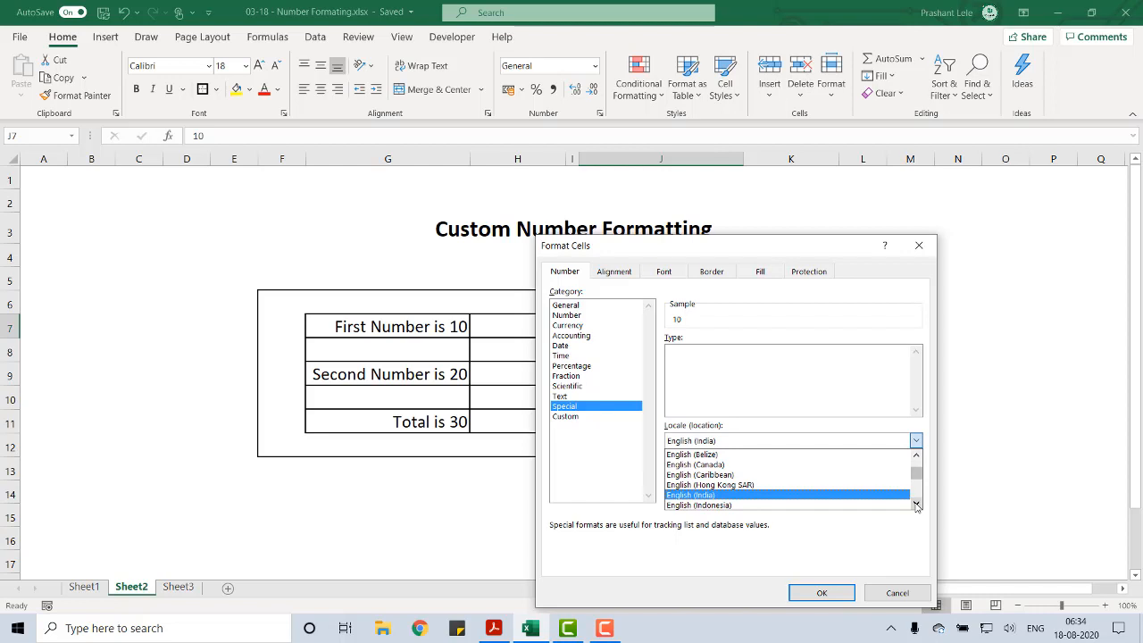
left_click(916, 505)
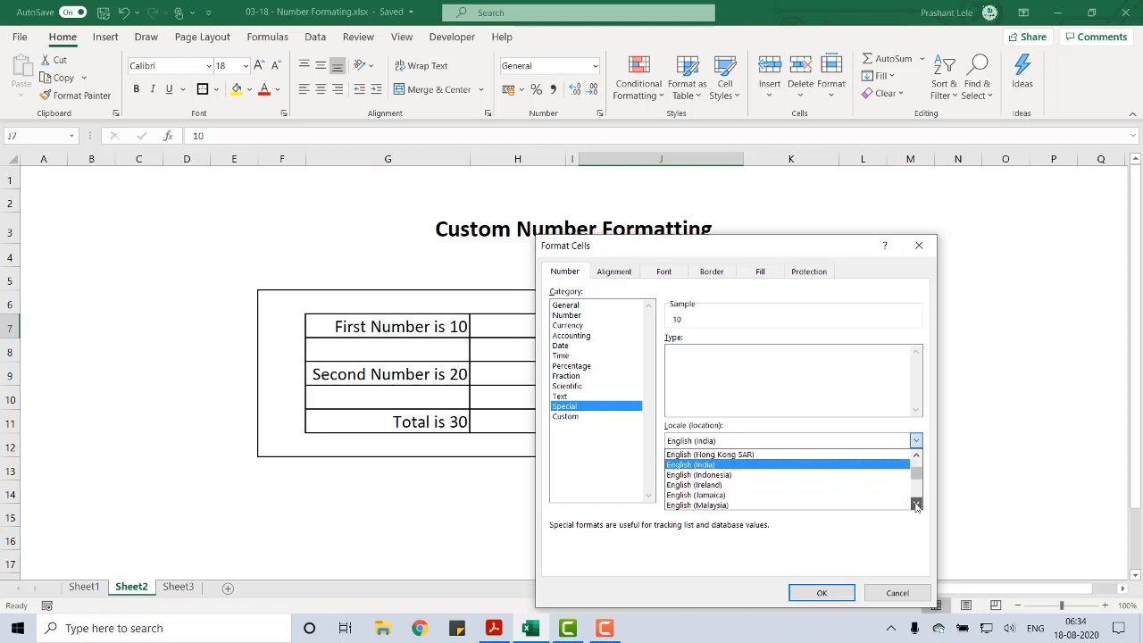
left_click(915, 505)
left_click(915, 506)
left_click(916, 506)
left_click(916, 506)
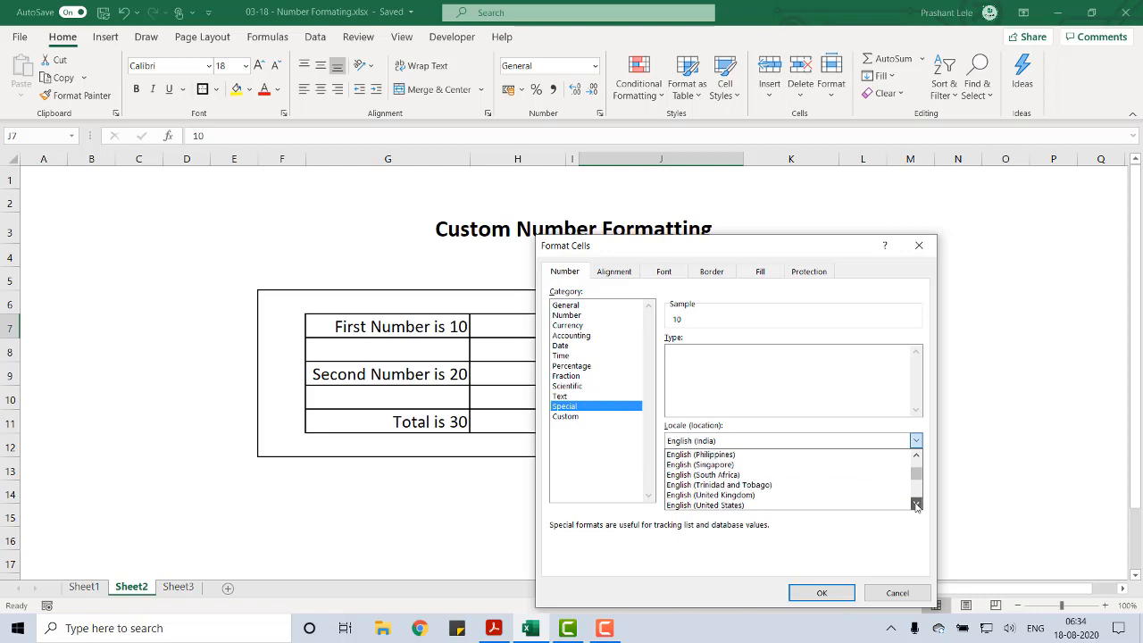
left_click(916, 505)
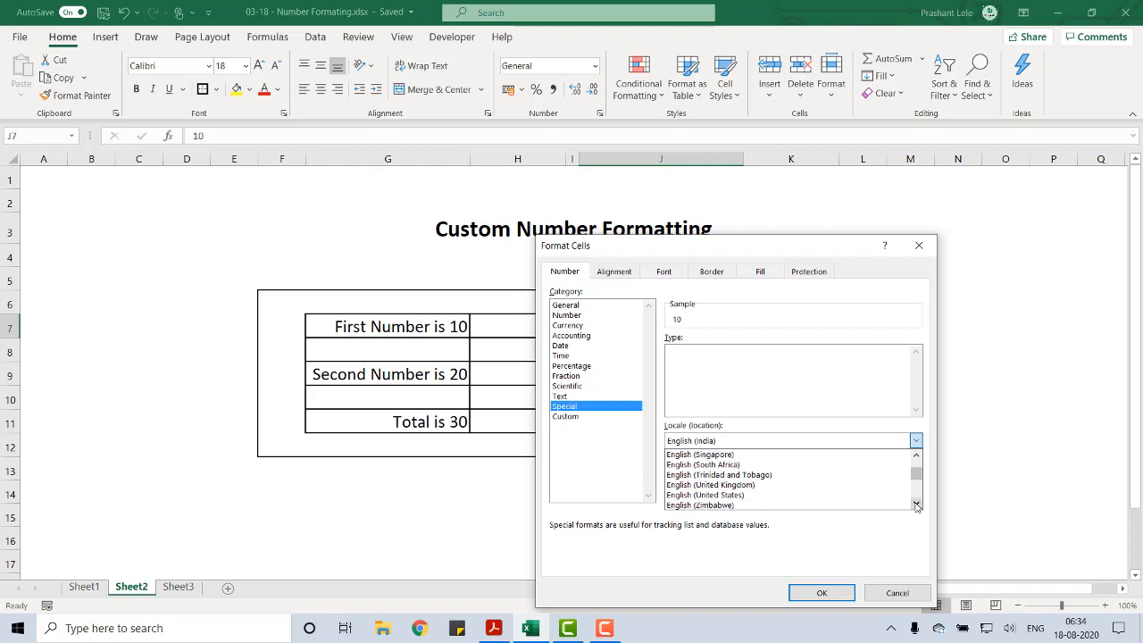
left_click(722, 495)
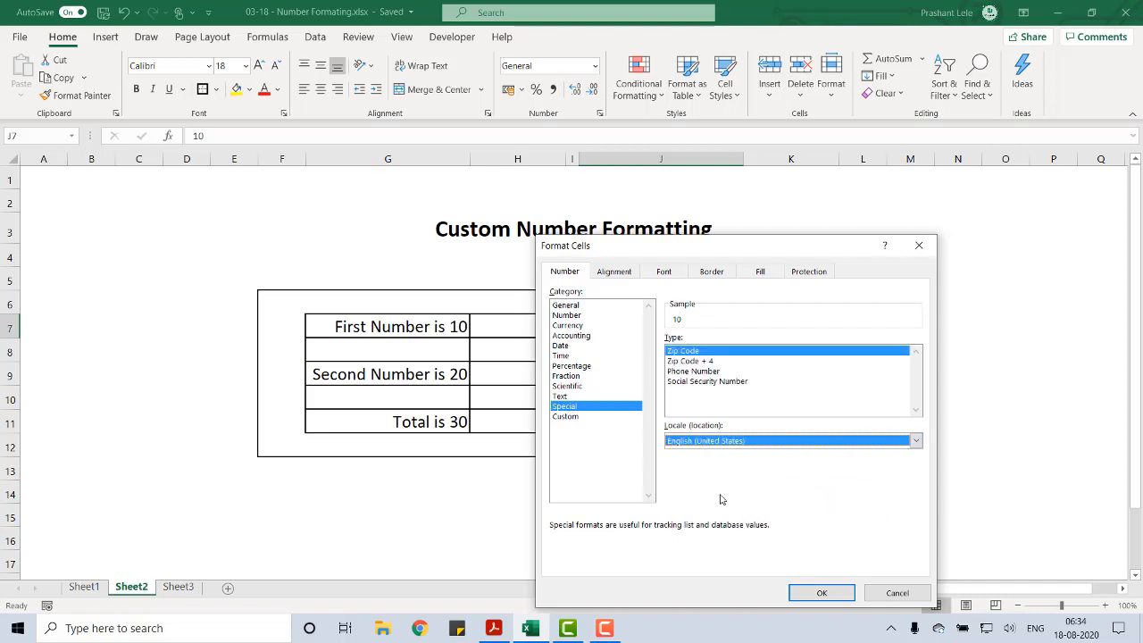
Preview the Social Security Number, Phone Number, Zip Code + 4 and Zip Code types on J7's sample
left_click(692, 382)
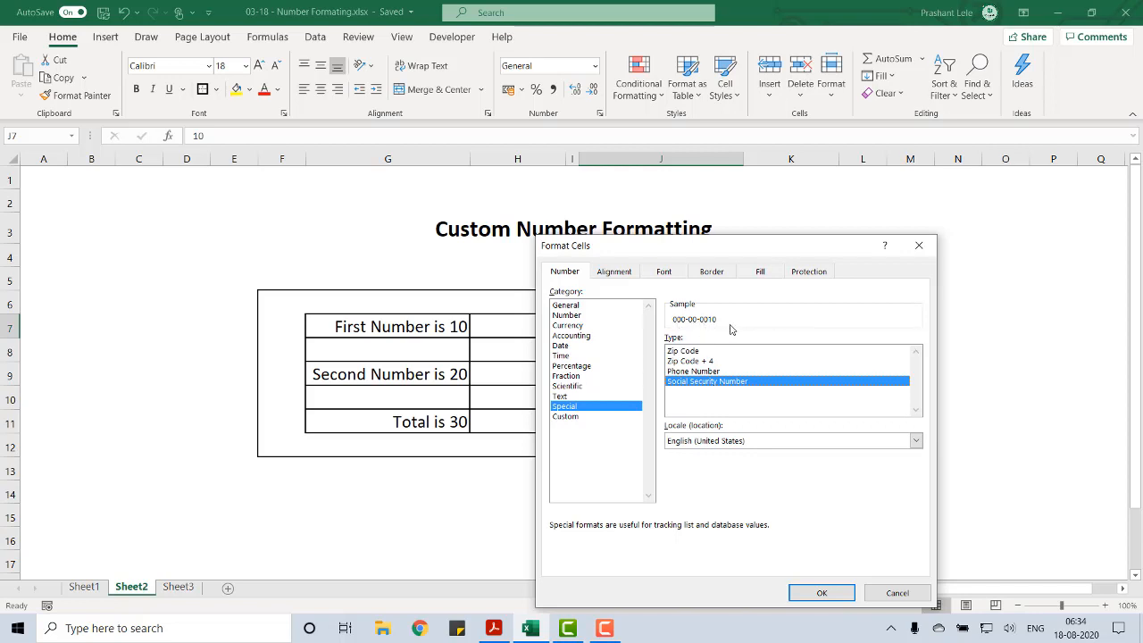
left_click(695, 372)
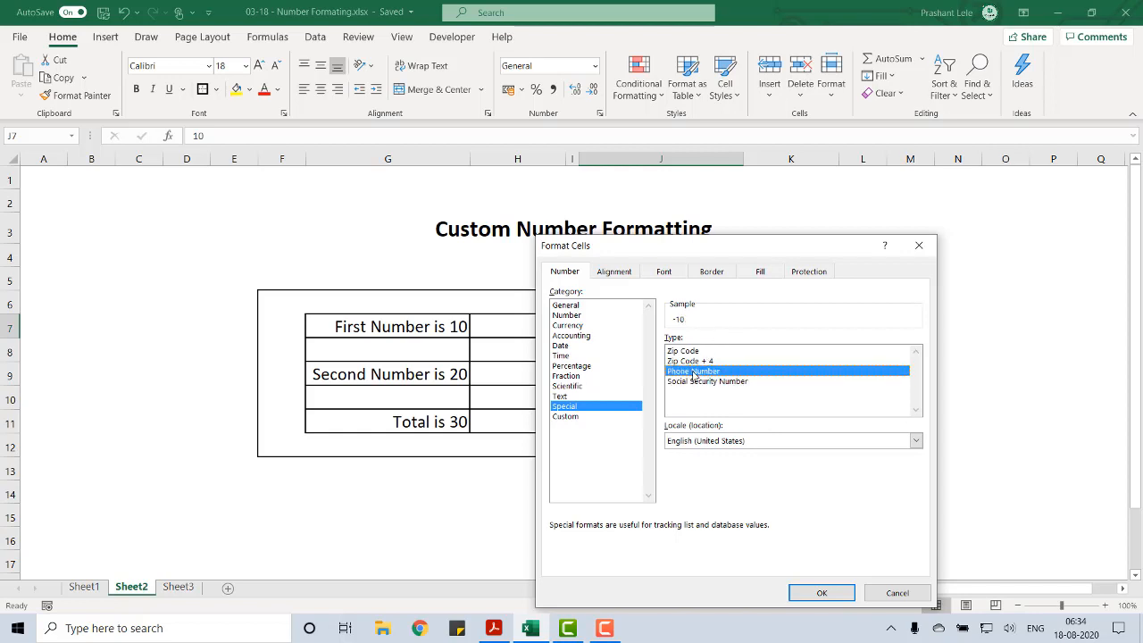
left_click(690, 361)
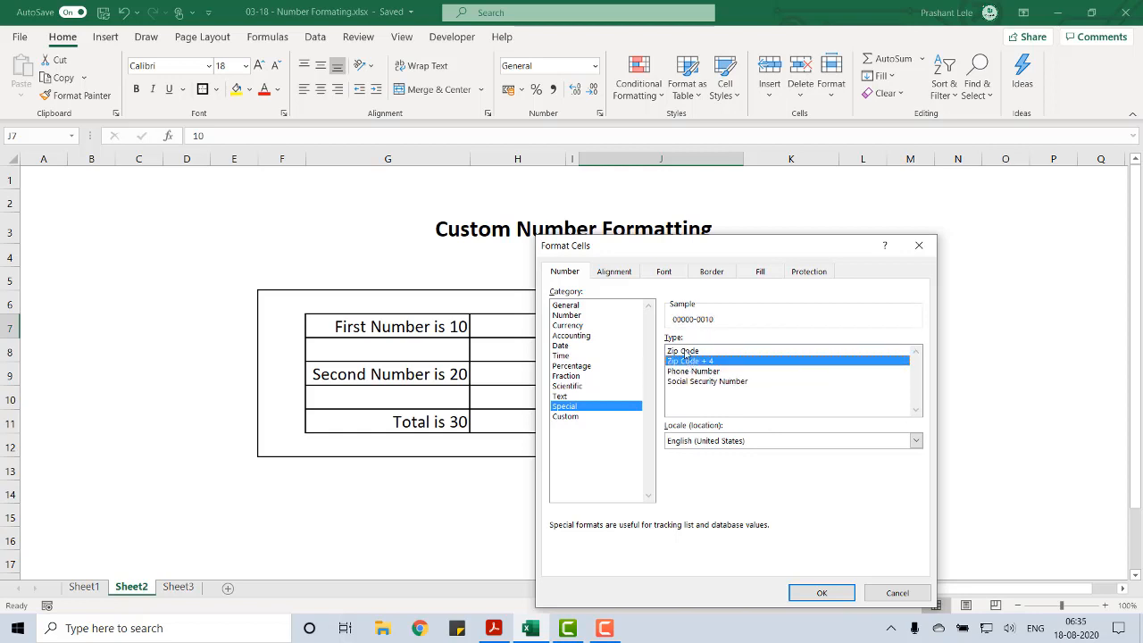
left_click(686, 352)
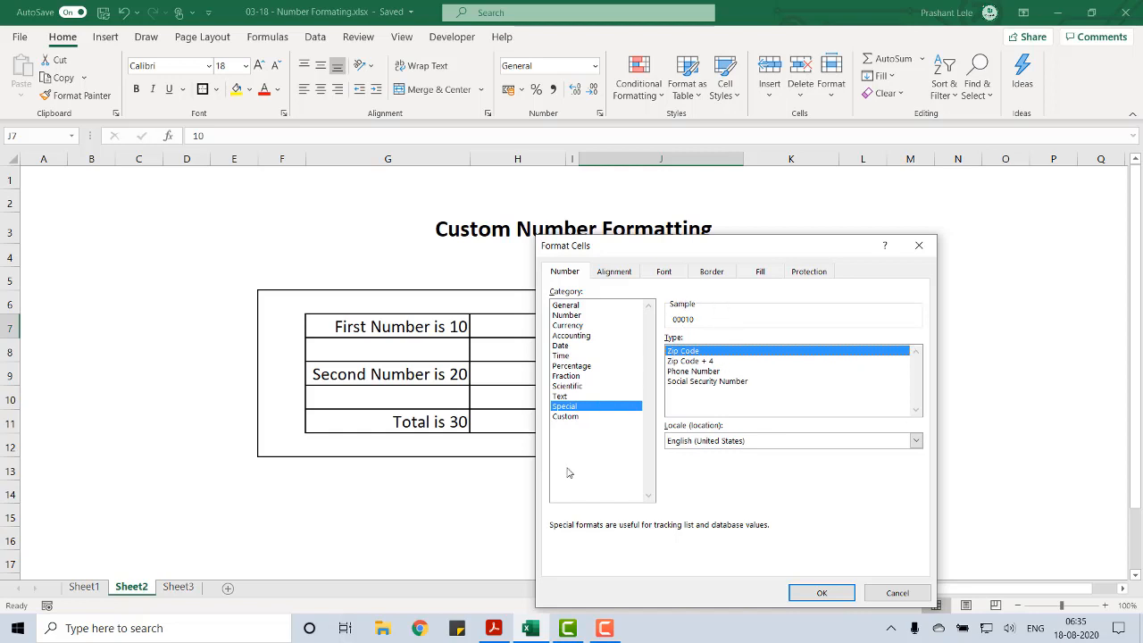
Switch J7's format category to Custom and look through the list of existing number format codes
left_click(575, 420)
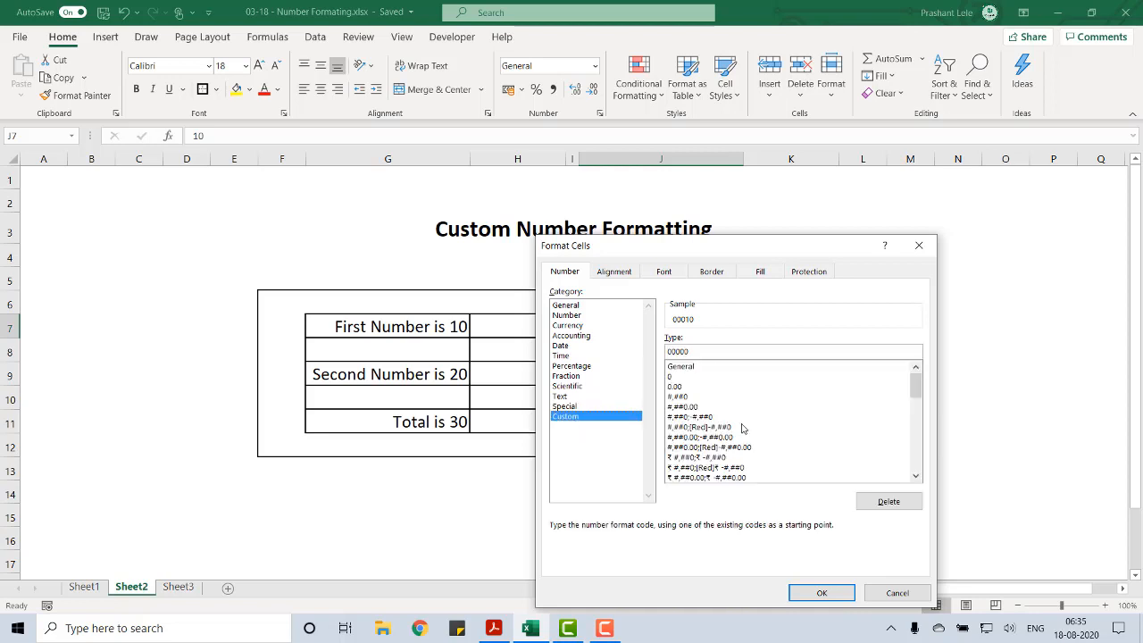
left_click(915, 476)
left_click(916, 476)
left_click(915, 476)
left_click(915, 476)
left_click(916, 476)
left_click(916, 476)
left_click(915, 476)
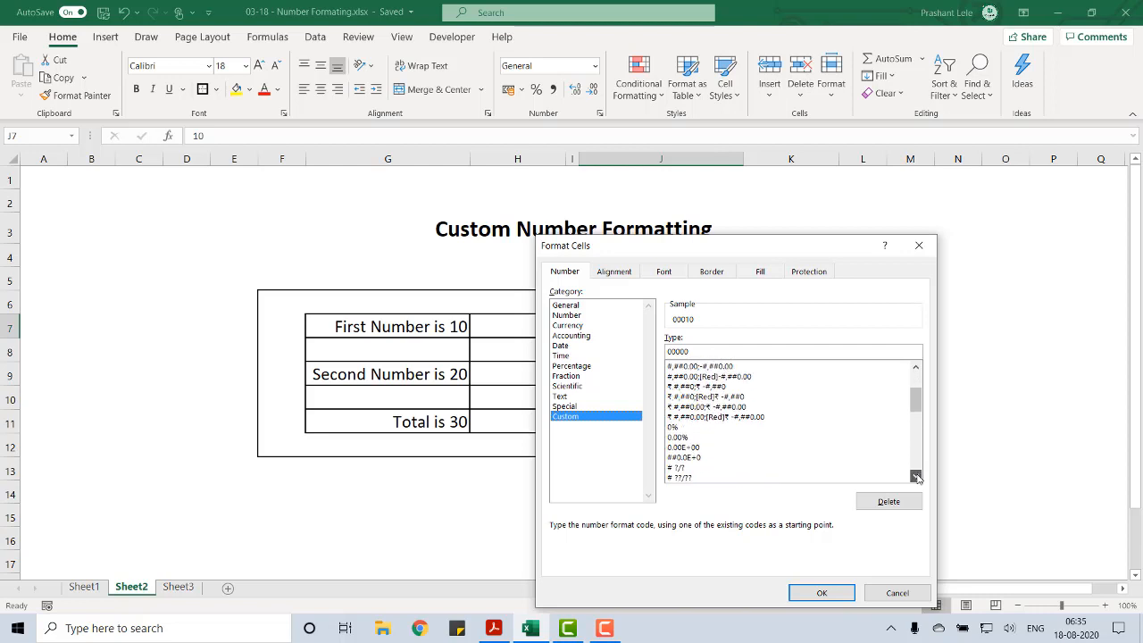
left_click(915, 476)
left_click(915, 477)
left_click(916, 476)
left_click(915, 476)
left_click(916, 476)
left_click(916, 477)
left_click(915, 476)
left_click(915, 476)
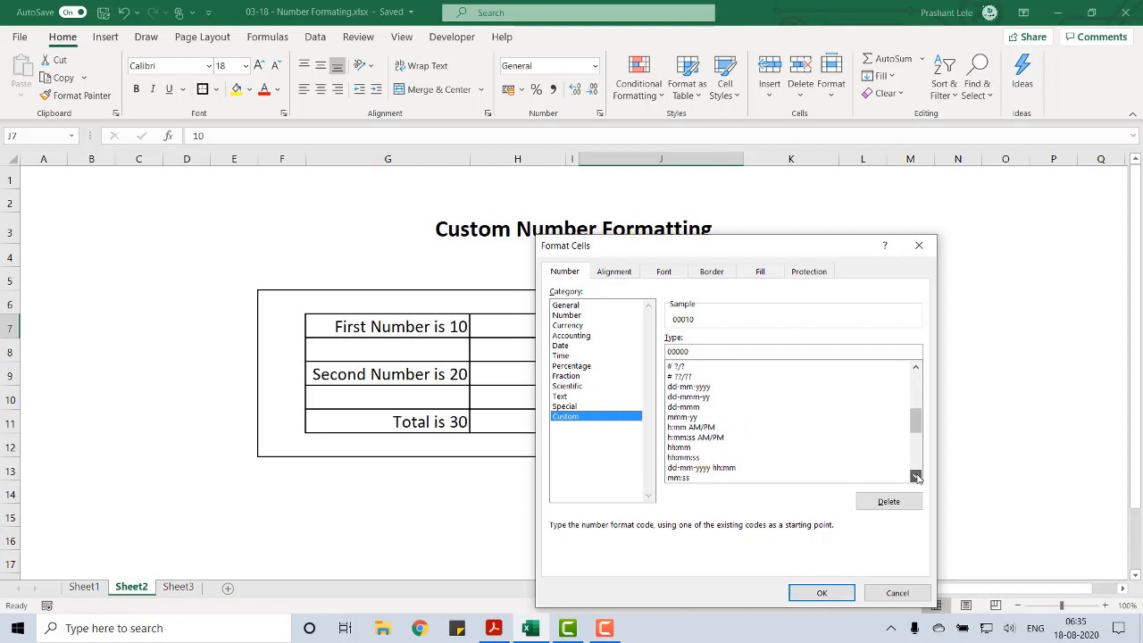
left_click(915, 476)
left_click(916, 476)
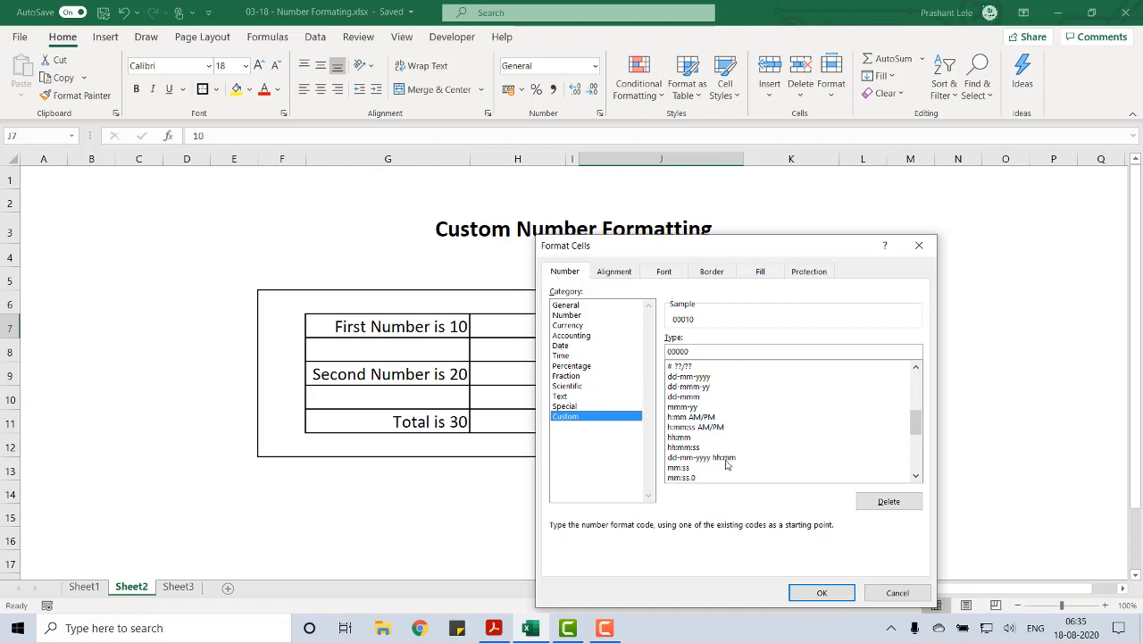
left_click(917, 368)
left_click(917, 368)
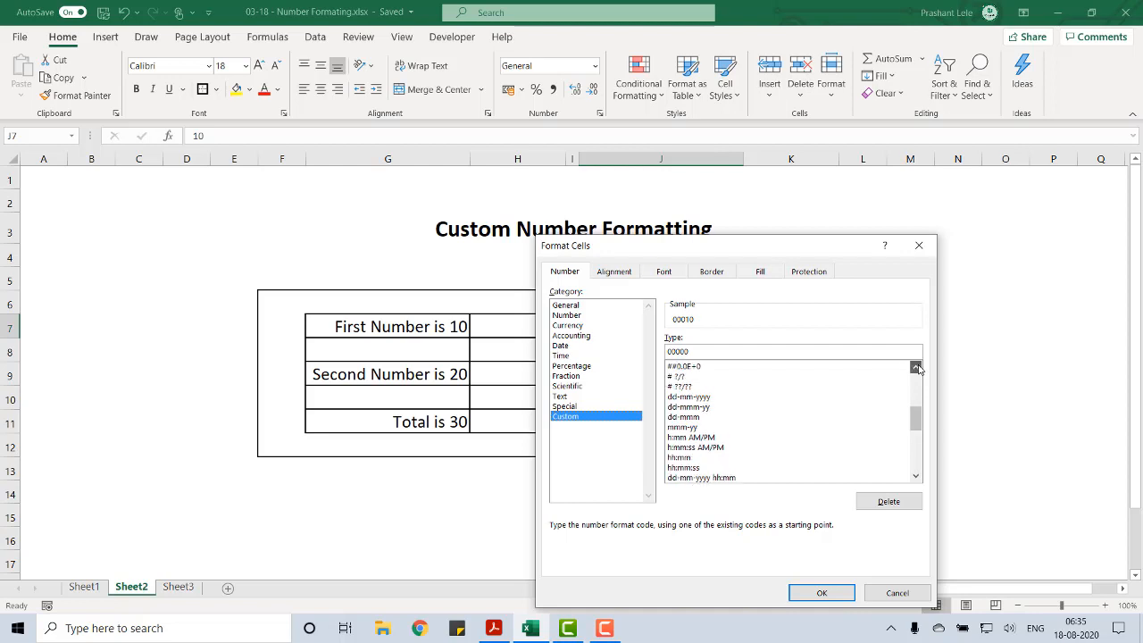
left_click(916, 368)
left_click(916, 368)
left_click(917, 368)
left_click(917, 368)
left_click(917, 368)
left_click(917, 368)
left_click(917, 368)
left_click(916, 368)
left_click(917, 368)
left_click(917, 368)
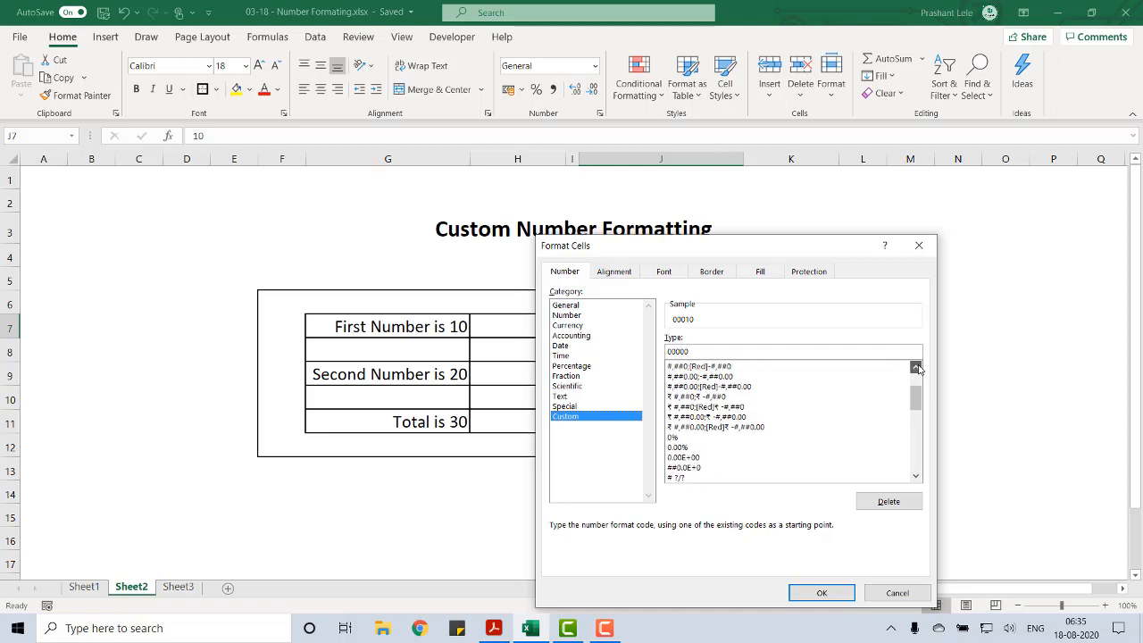
left_click(917, 369)
left_click(917, 369)
left_click(918, 370)
left_click(919, 370)
left_click(919, 370)
left_click(918, 370)
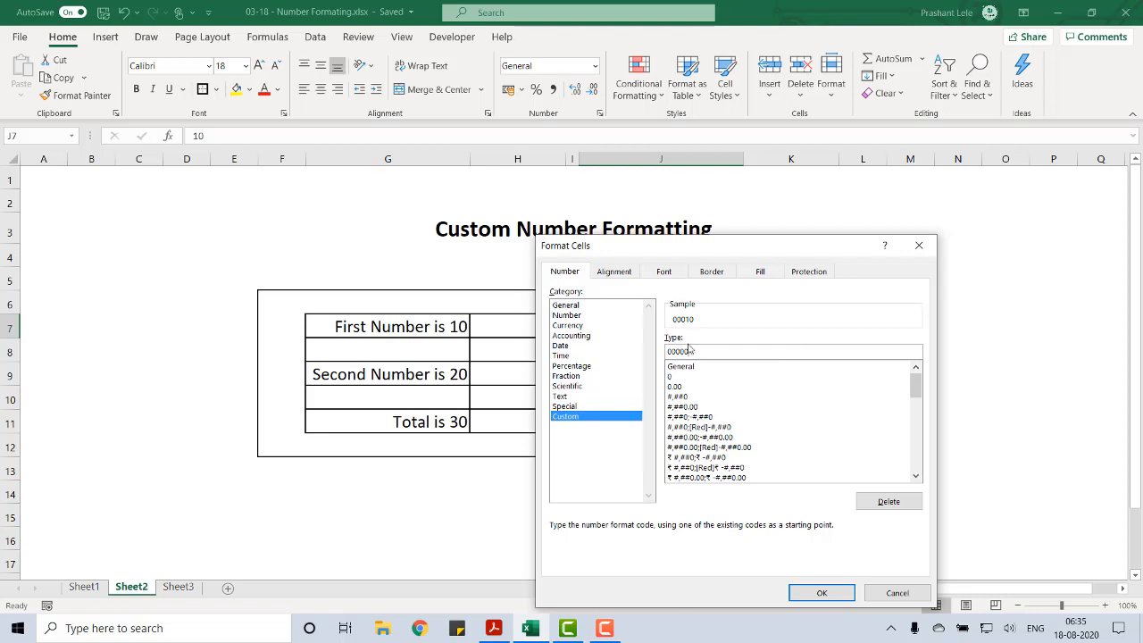
Replace J7's custom format code with "First Number is "# and apply it to the cell
key("BackSpace")
key("BackSpace")
key("BackSpace")
key("BackSpace")
left_click_drag(714, 252, 997, 203)
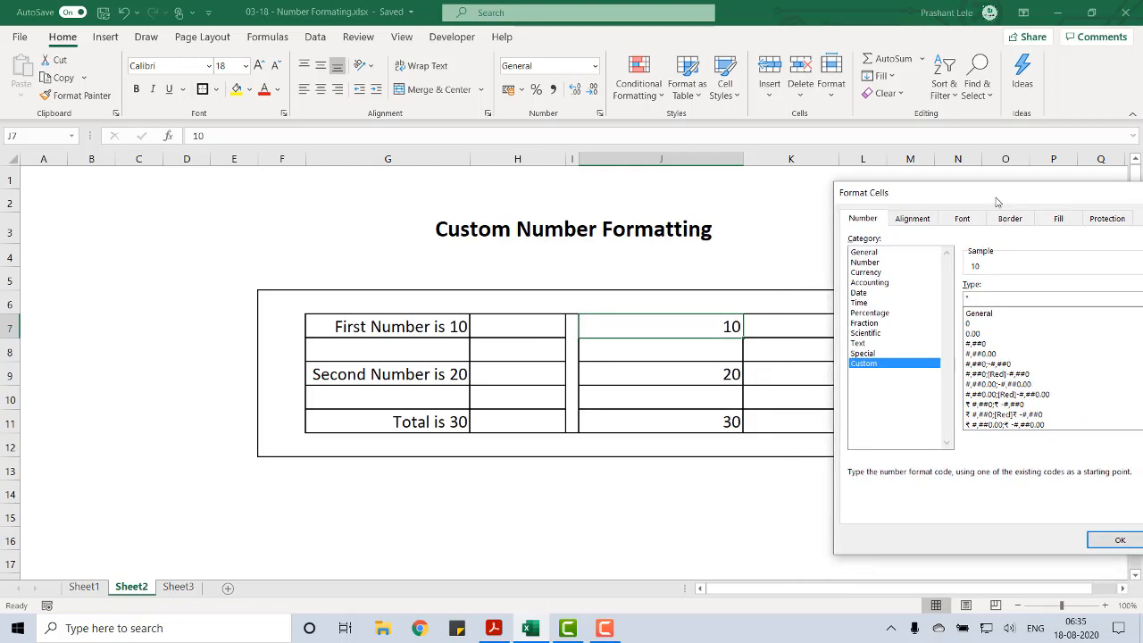
type("First Number is \"")
type("#")
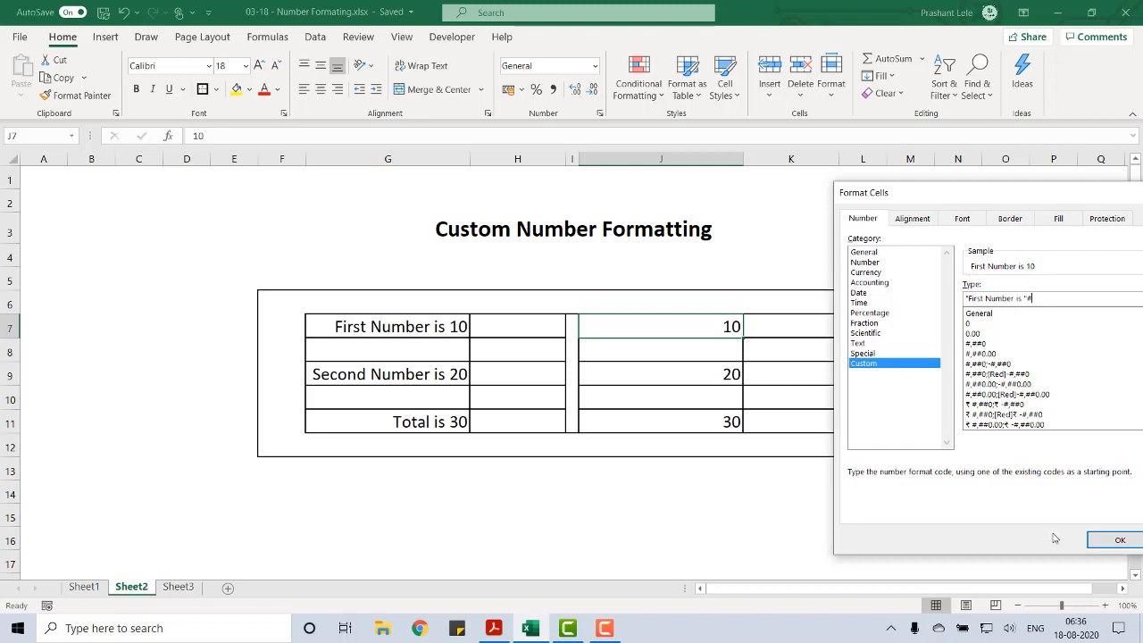
left_click(1094, 547)
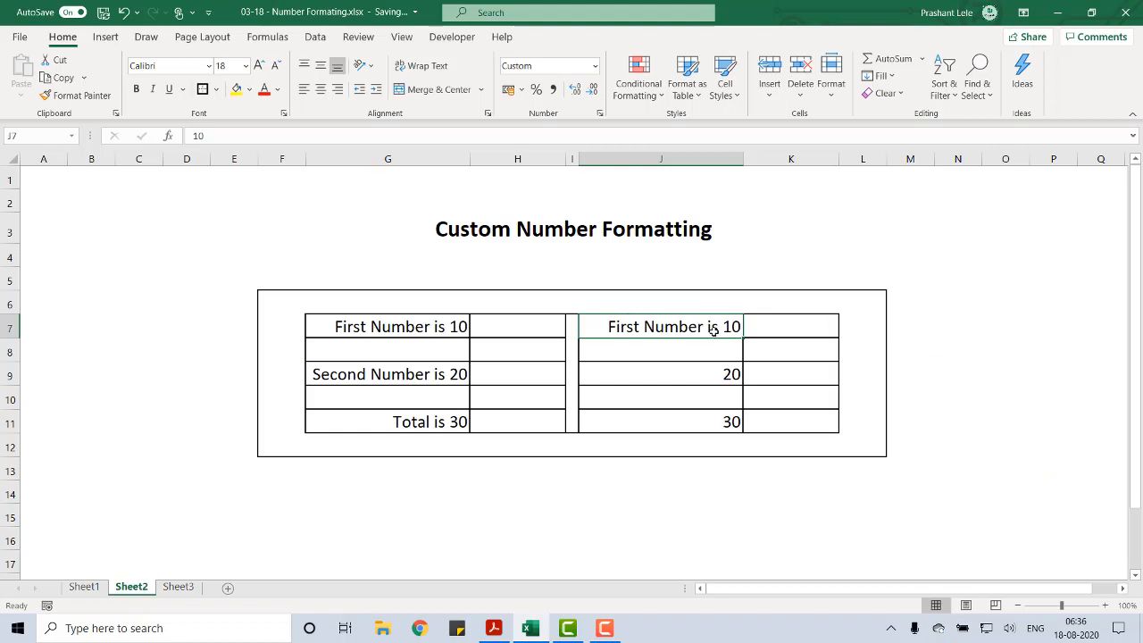
Apply the custom number format "Second Number is "# to cell J9
left_click(695, 374)
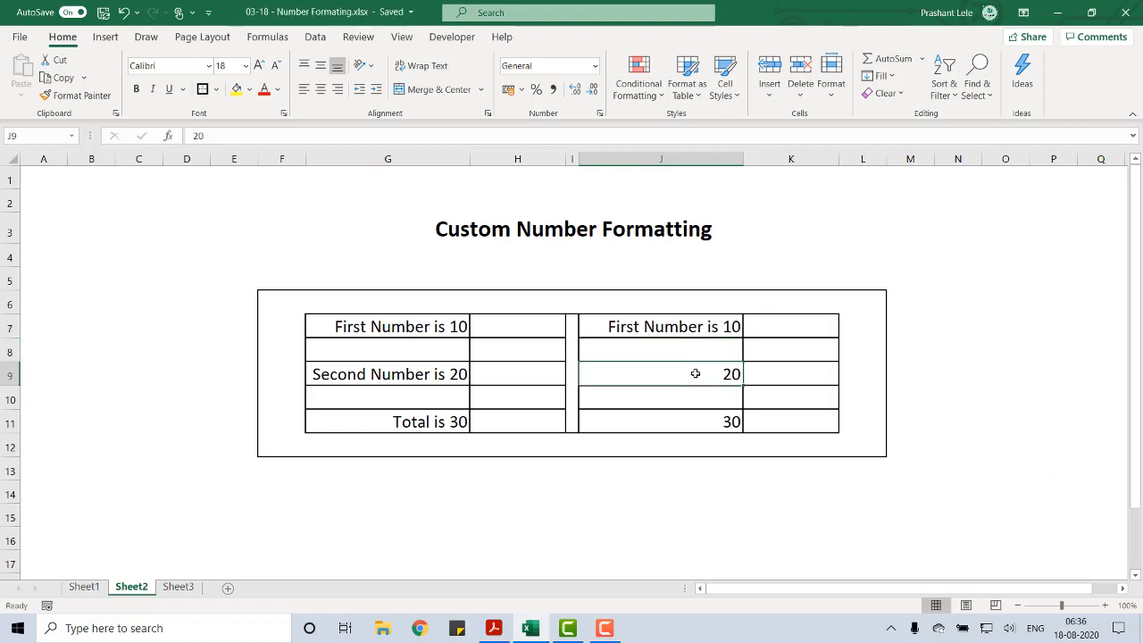
key("ctrl+1")
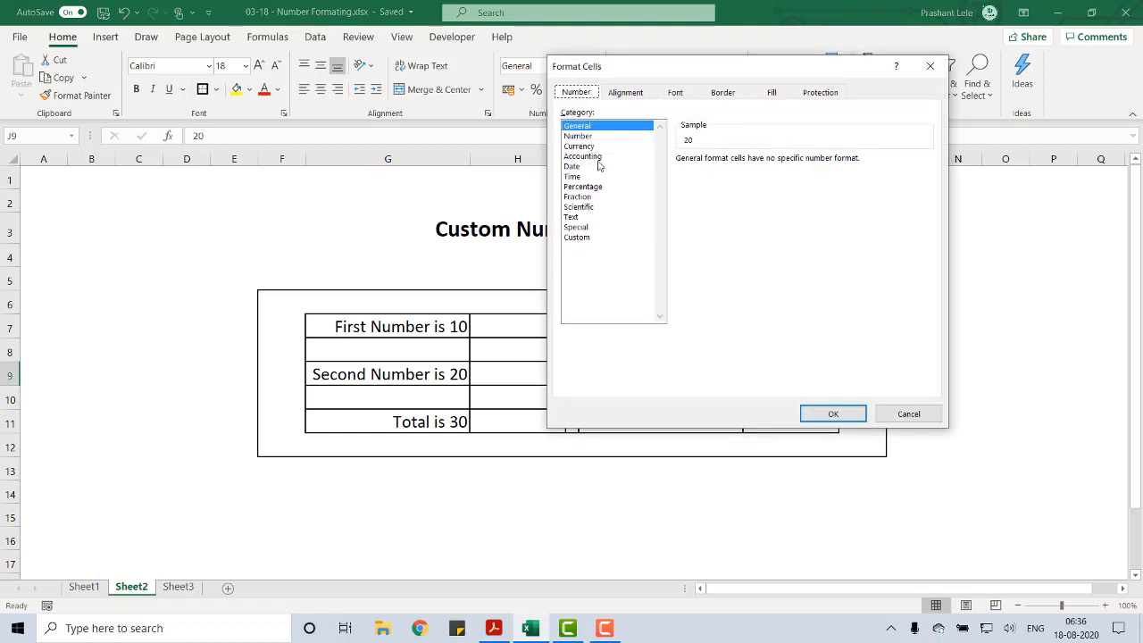
left_click(577, 237)
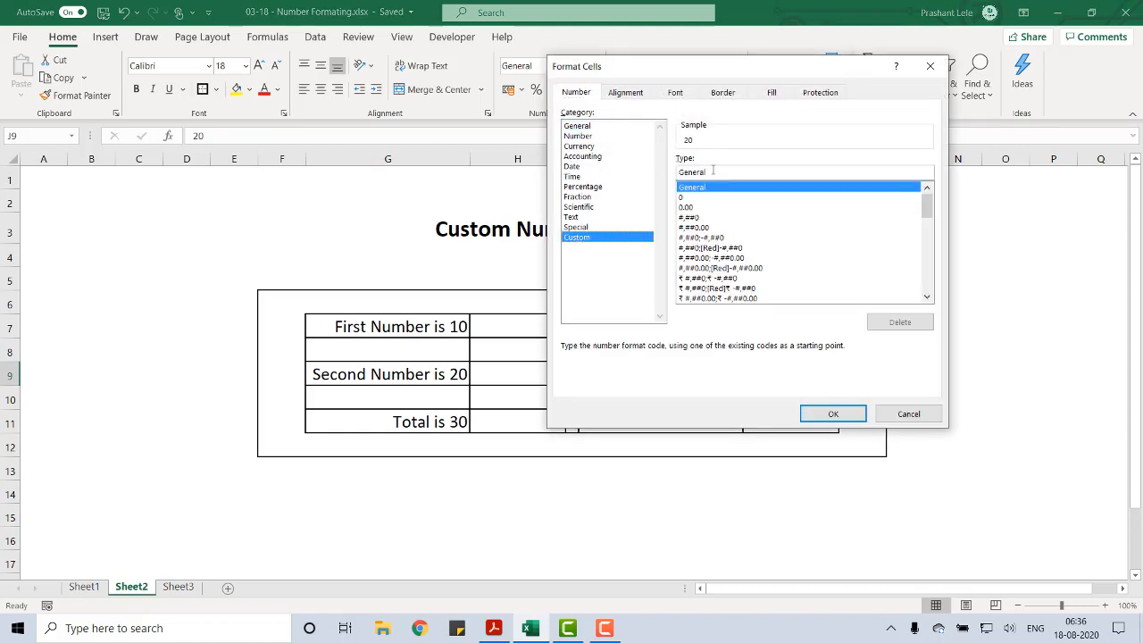
left_click_drag(713, 172, 673, 175)
type("\"S")
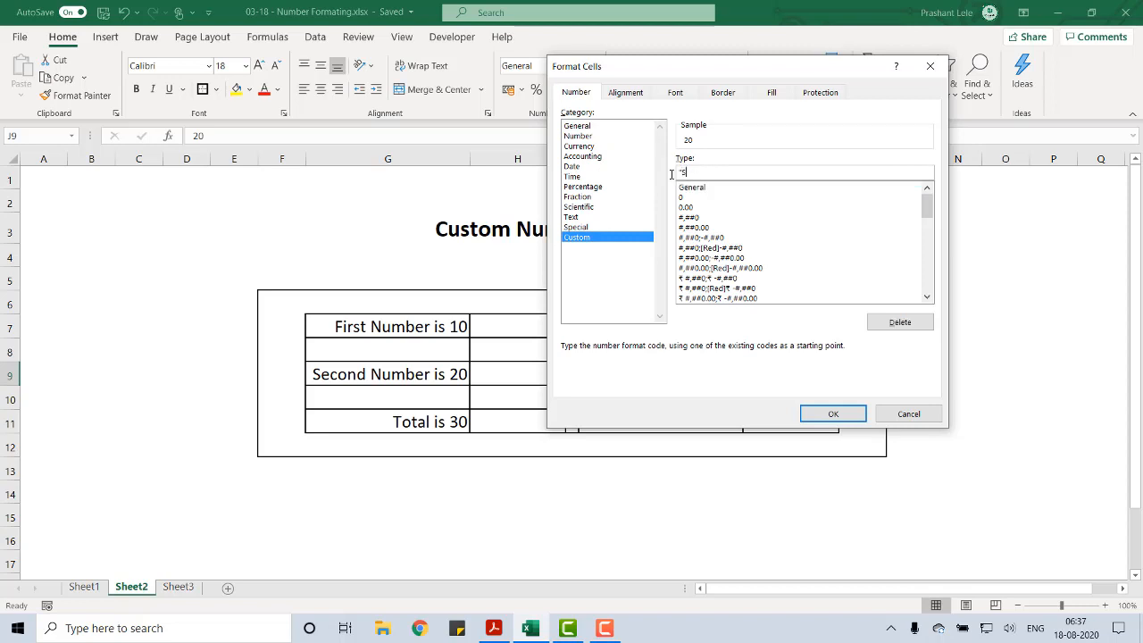
type("econd Number is \"#")
left_click(831, 413)
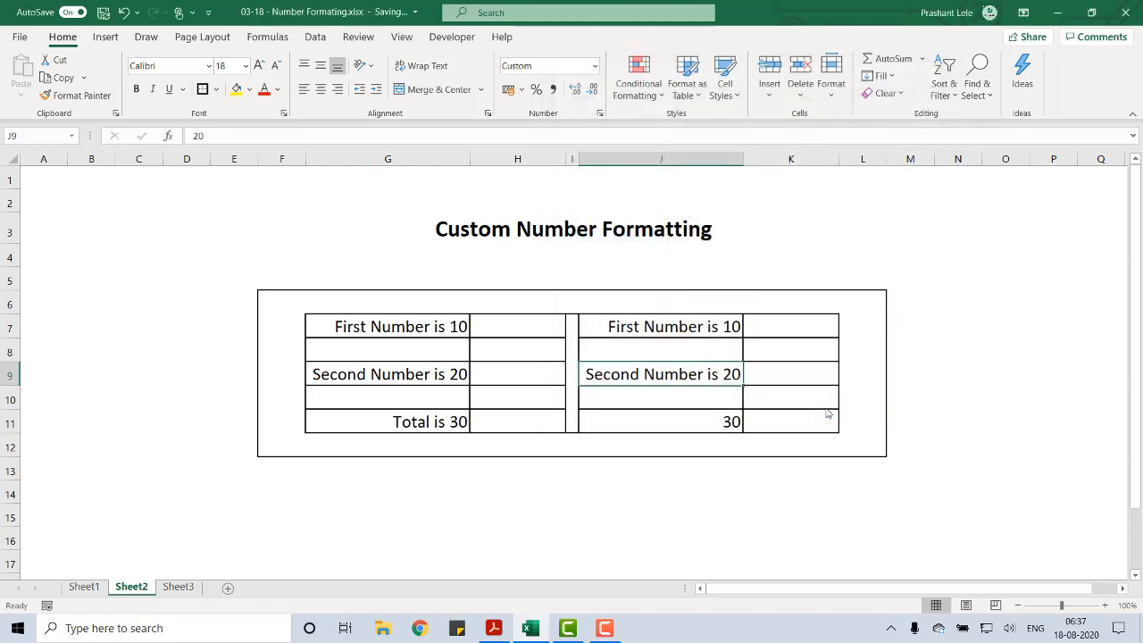
Compare the underlying content of the typed text in G9 with that of the custom-formatted J9
key("Left")
key("Left")
key("Left")
key("Right")
key("Right")
key("Right")
key("Down")
key("Down")
key("Up")
key("Up")
left_click(391, 373)
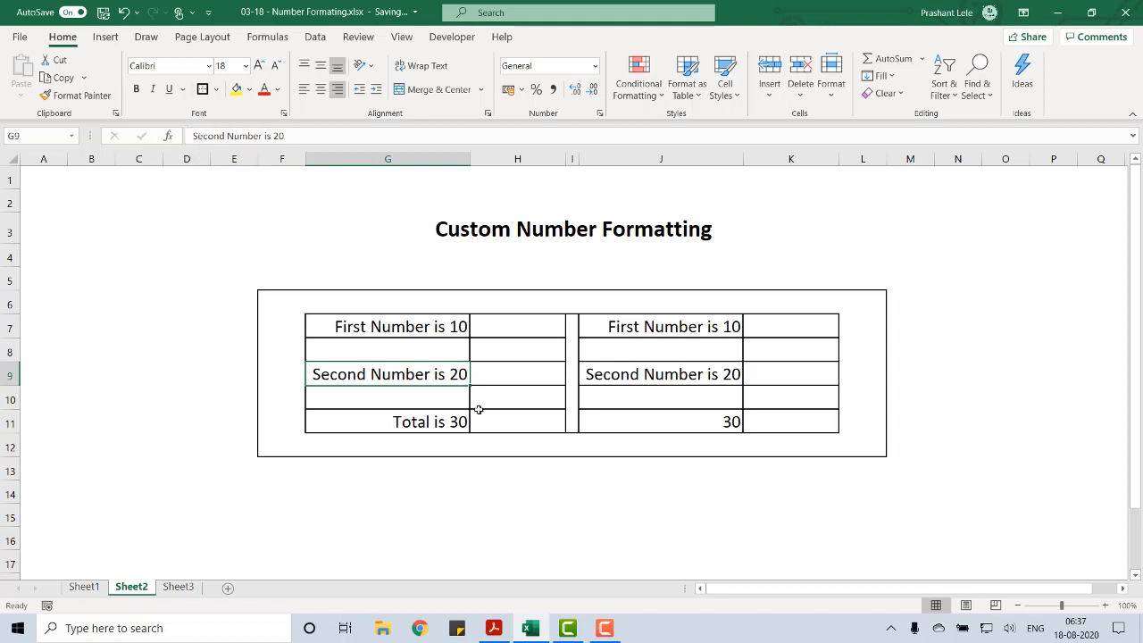
left_click(651, 377)
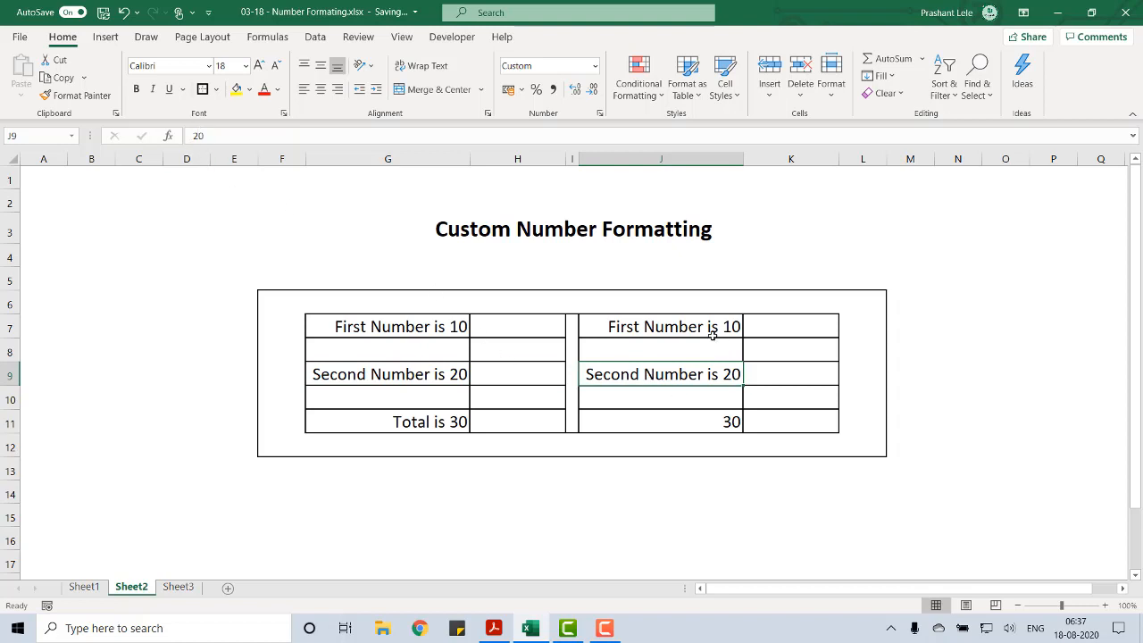
Apply the custom number format "Total is "# to cell J11
left_click(662, 421)
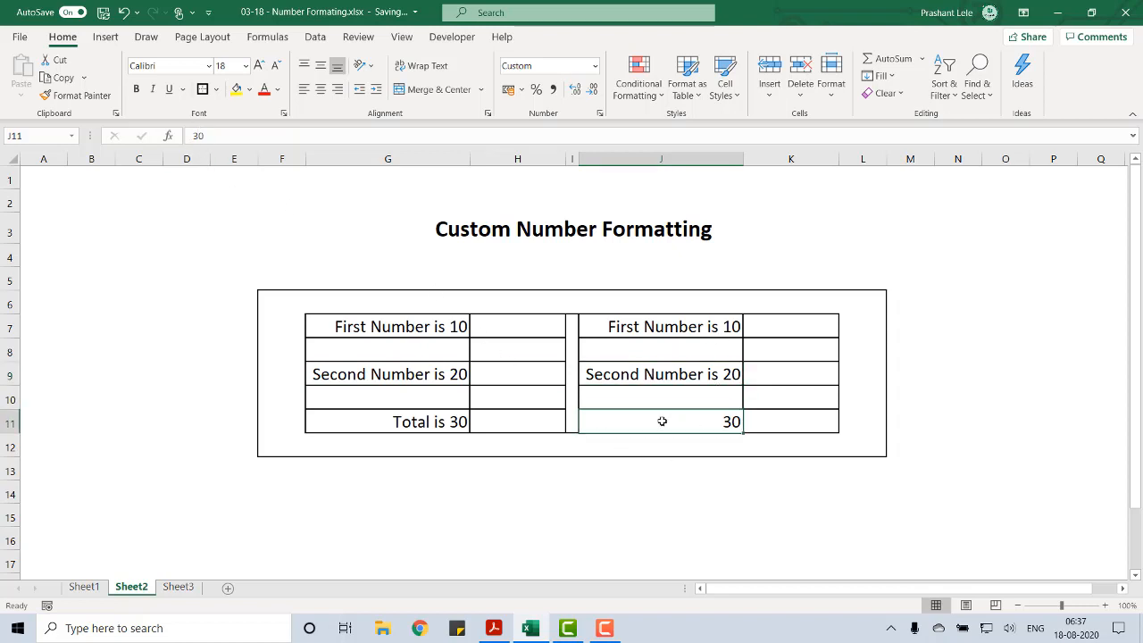
key("ctrl+1")
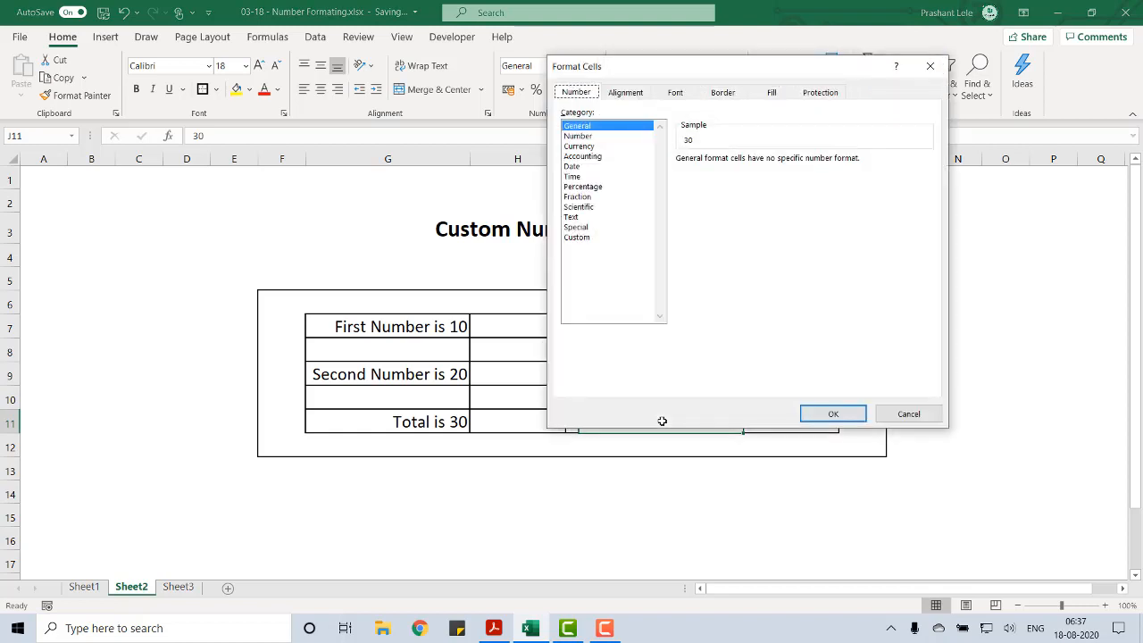
left_click(578, 238)
left_click_drag(719, 172, 677, 172)
type("\"")
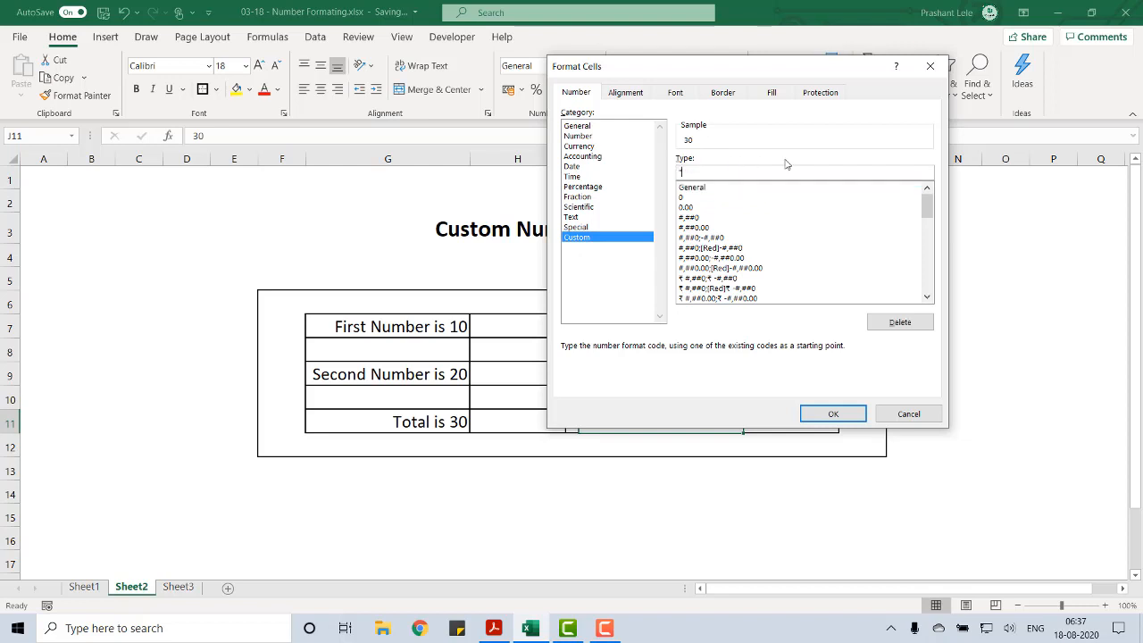
type("Total is \"#")
left_click(812, 412)
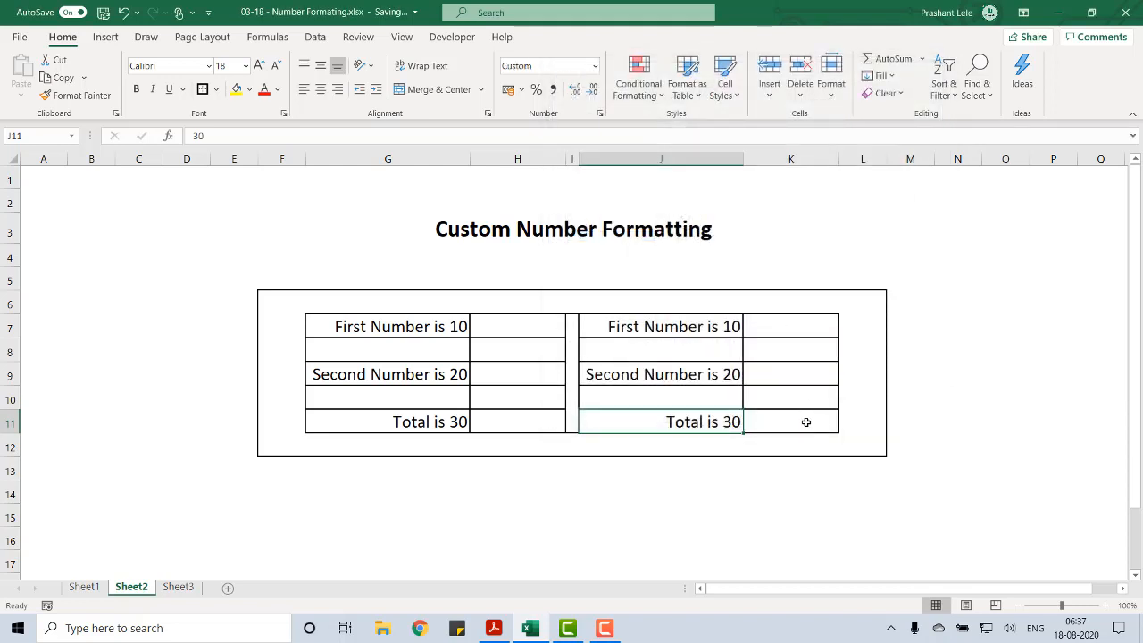
left_click(807, 424)
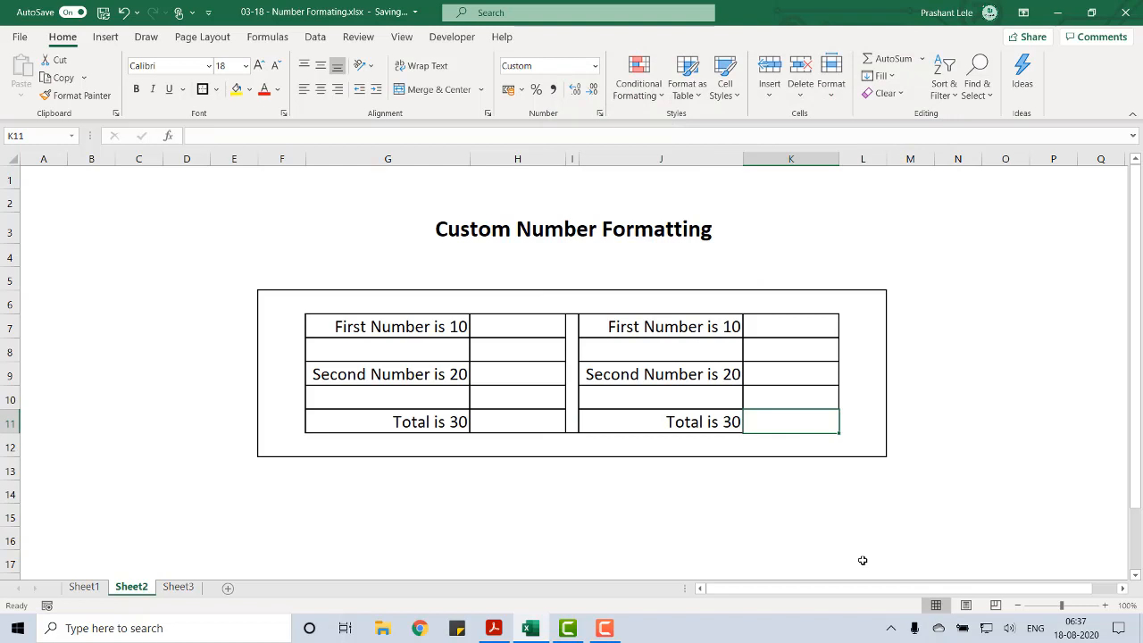
key("Up")
key("Up")
key("Up")
key("Down")
key("Down")
key("Down")
Replace the typed total in J11 with the formula =J7+J9
key("Left")
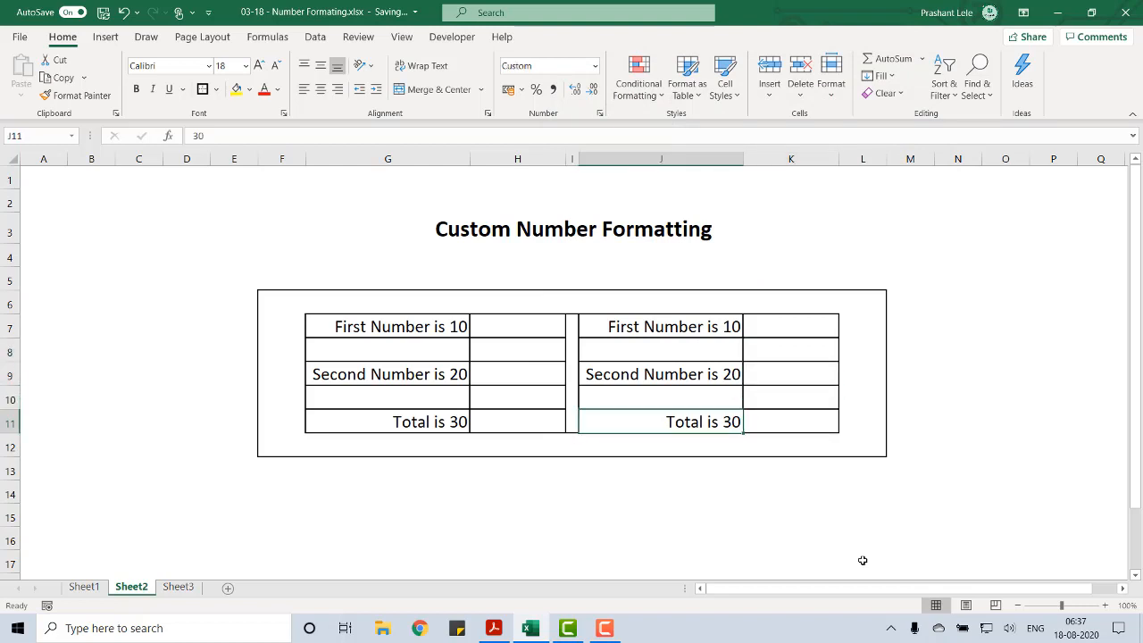
type("=")
key("Up")
key("Up")
key("Up")
key("Up")
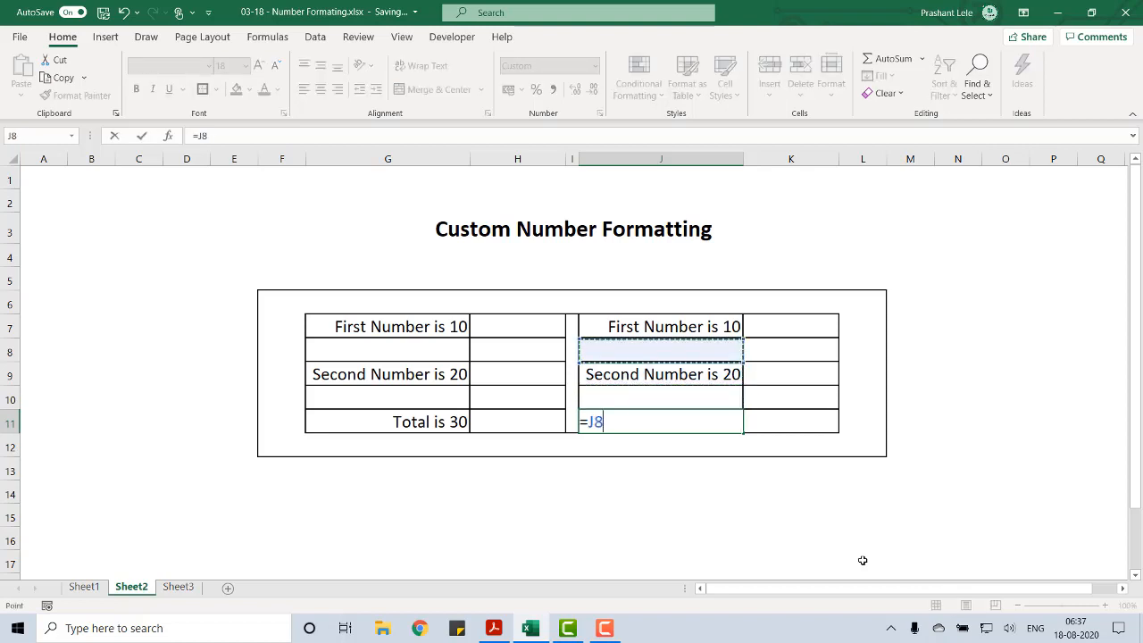
type("+")
key("Up")
key("Up")
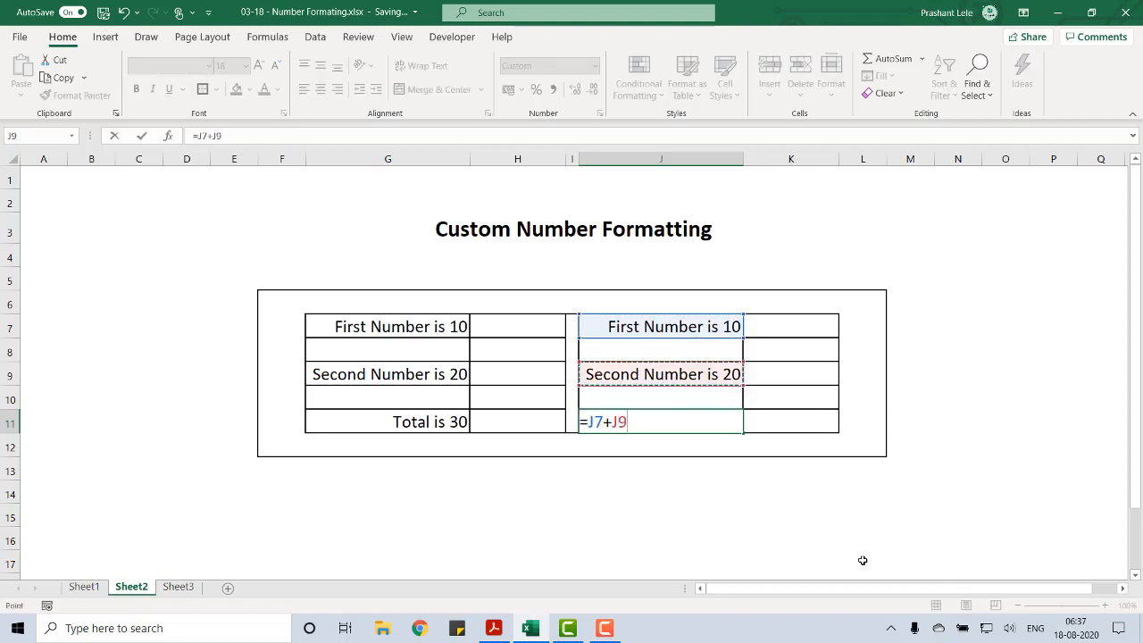
key("Return")
key("Up")
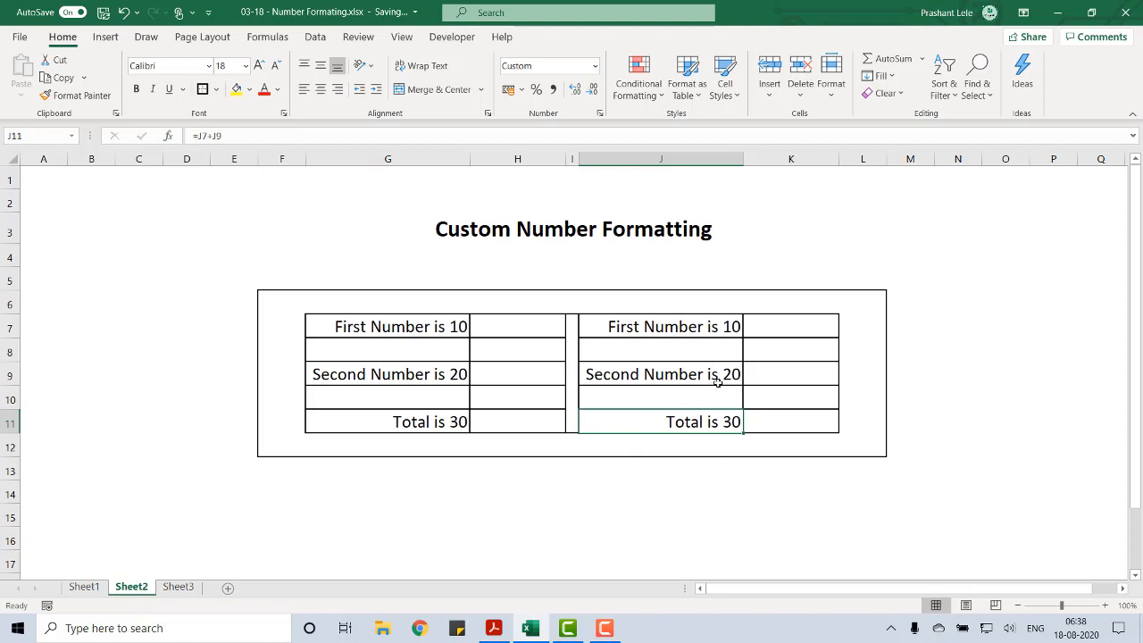
Test calculations on the custom-formatted numbers by entering =J7*2 in K7 and =J9/10 in K9
left_click(771, 416)
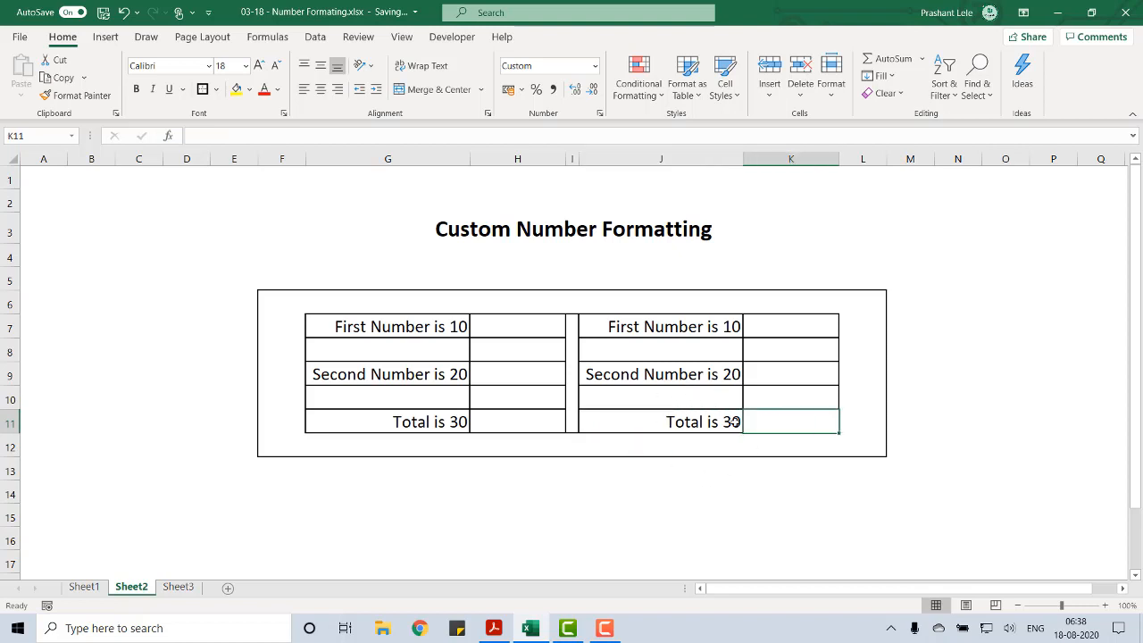
left_click(770, 334)
type("=")
key("Left")
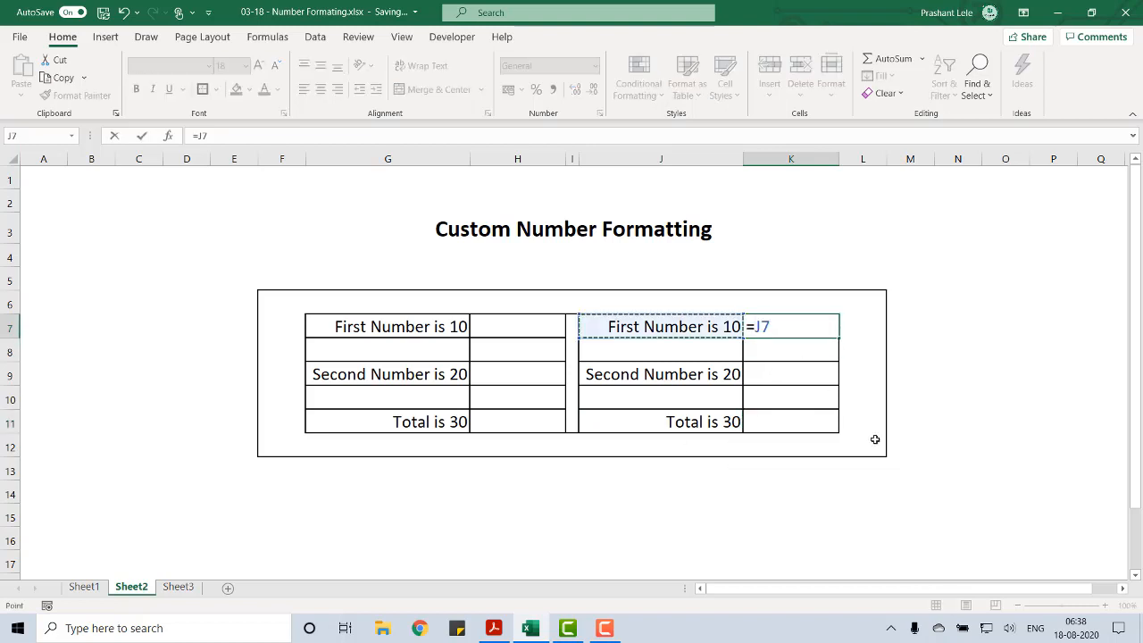
type("*2")
key("Return")
key("Down")
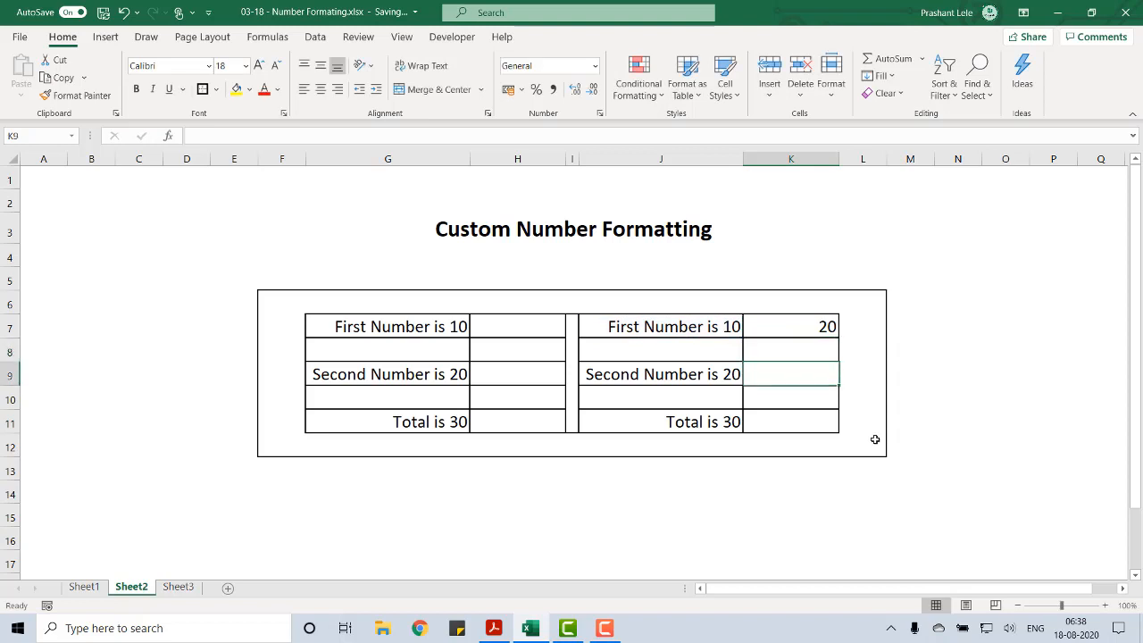
type("=")
key("Left")
type("/10")
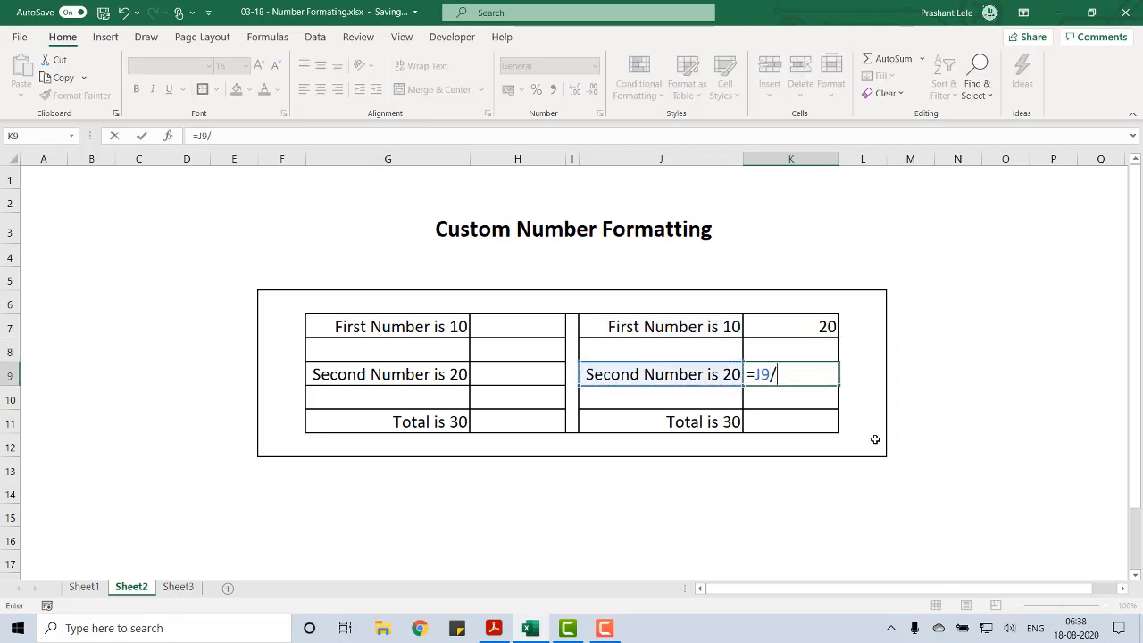
key("ctrl+Return")
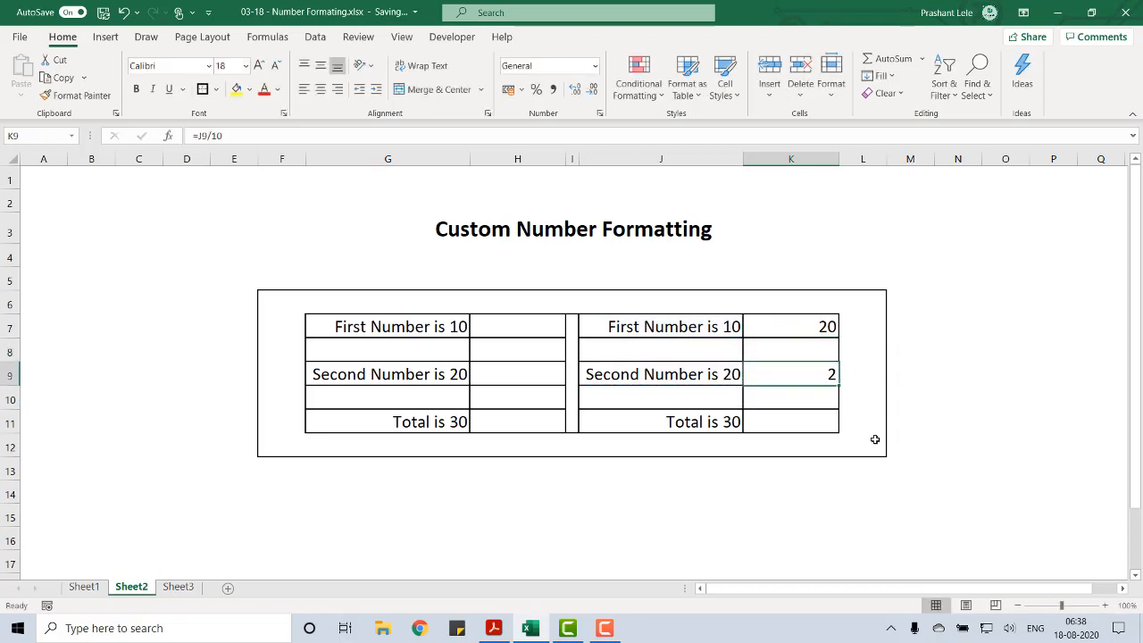
Clear the test formulas from K7:K9
key("Up")
key("Up")
key("shift+Down")
key("shift+Down")
key("Delete")
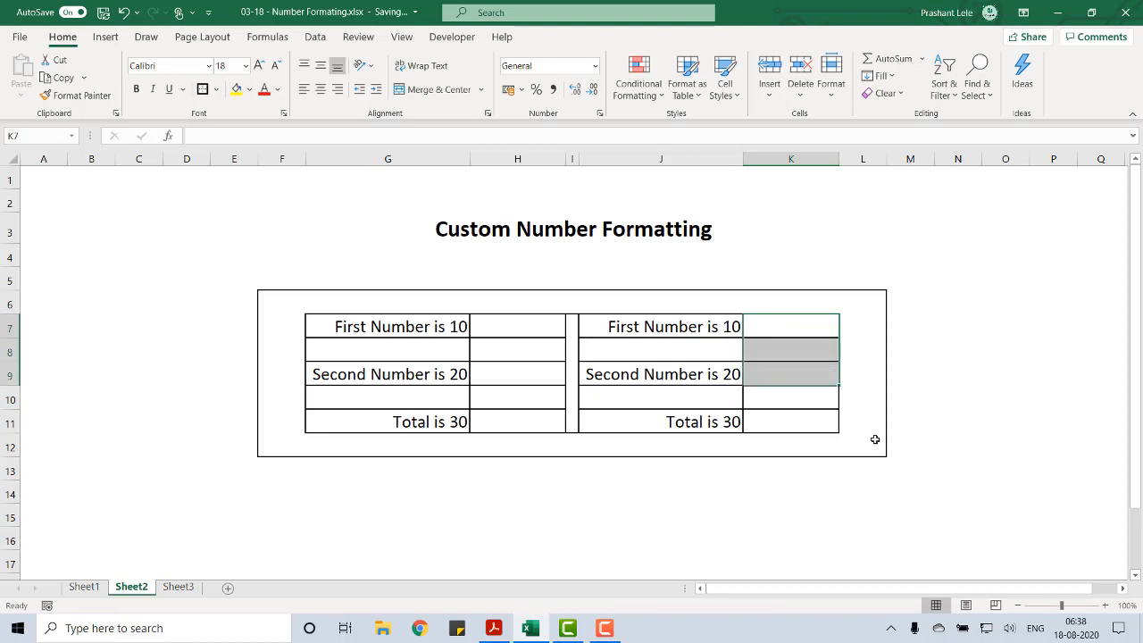
key("Left")
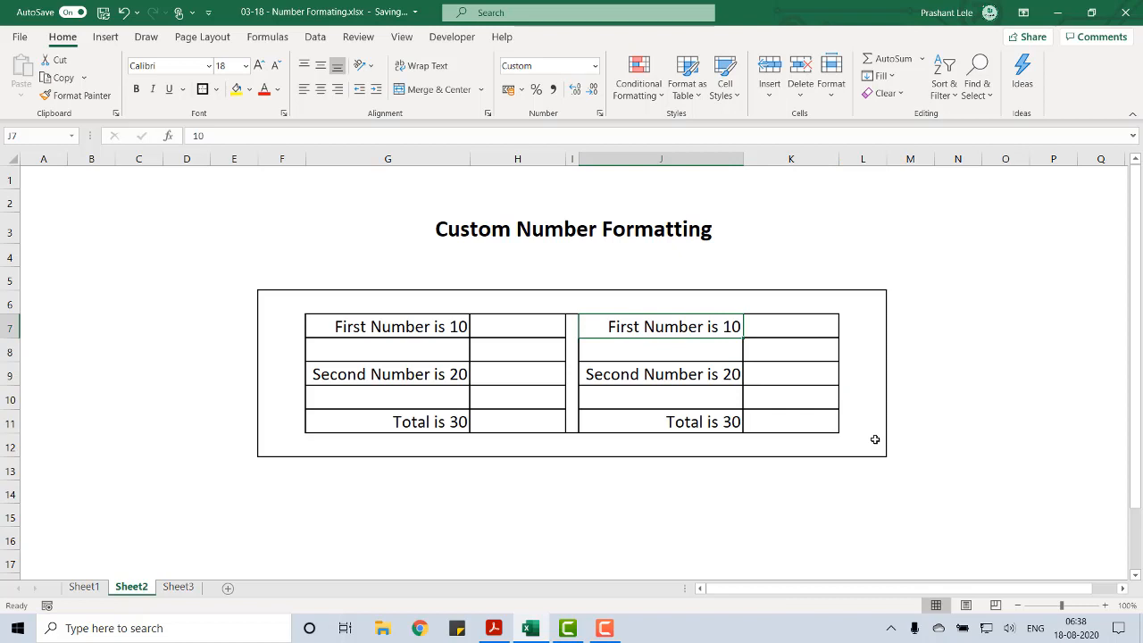
key("Up")
key("Up")
key("Up")
key("Up")
key("Up")
key("Up")
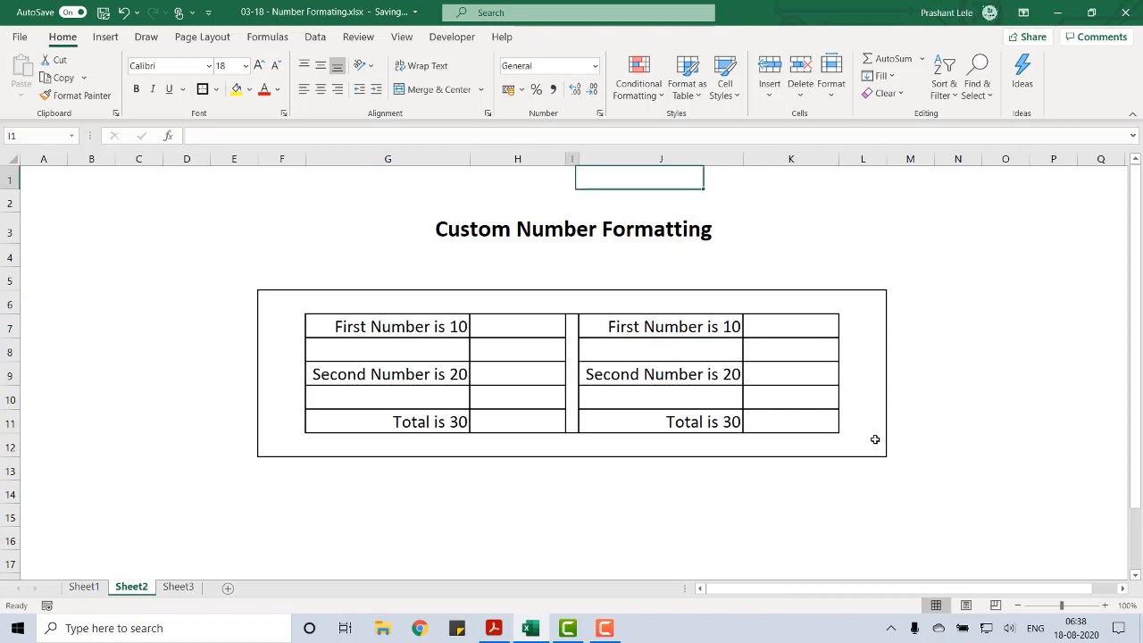
key("Left")
key("ctrl+Down")
key("ctrl+Up")
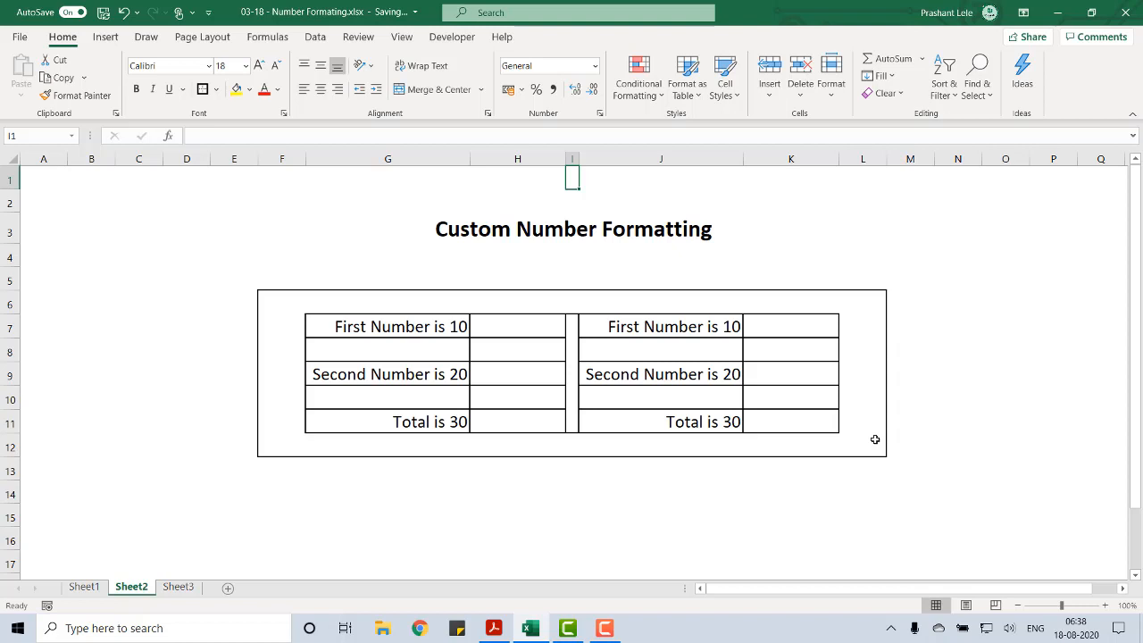
left_click(179, 587)
left_click(131, 587)
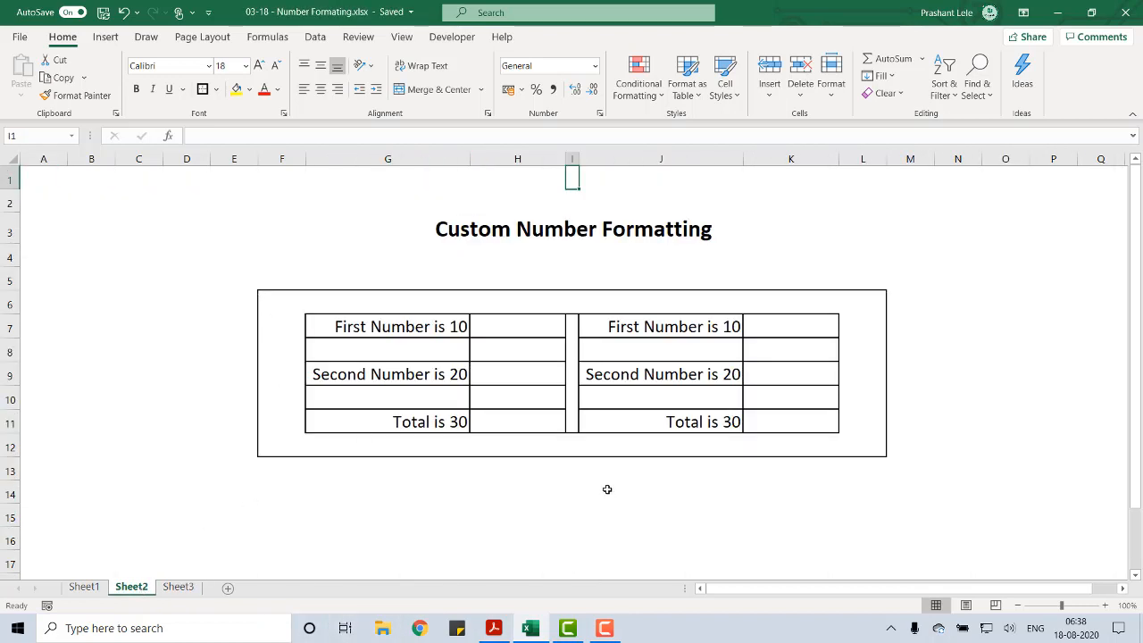
Insert the current date, 18-08-2020, in H16 below the table and format it as dd-mmm-yy
scroll(608, 490, "down", 3)
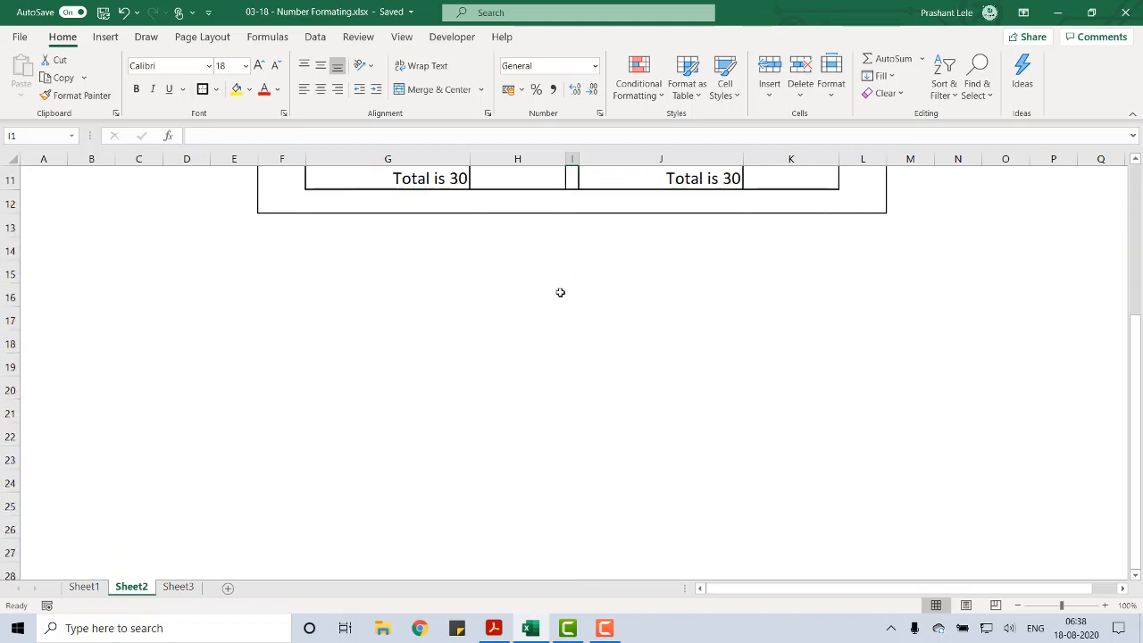
left_click(519, 295)
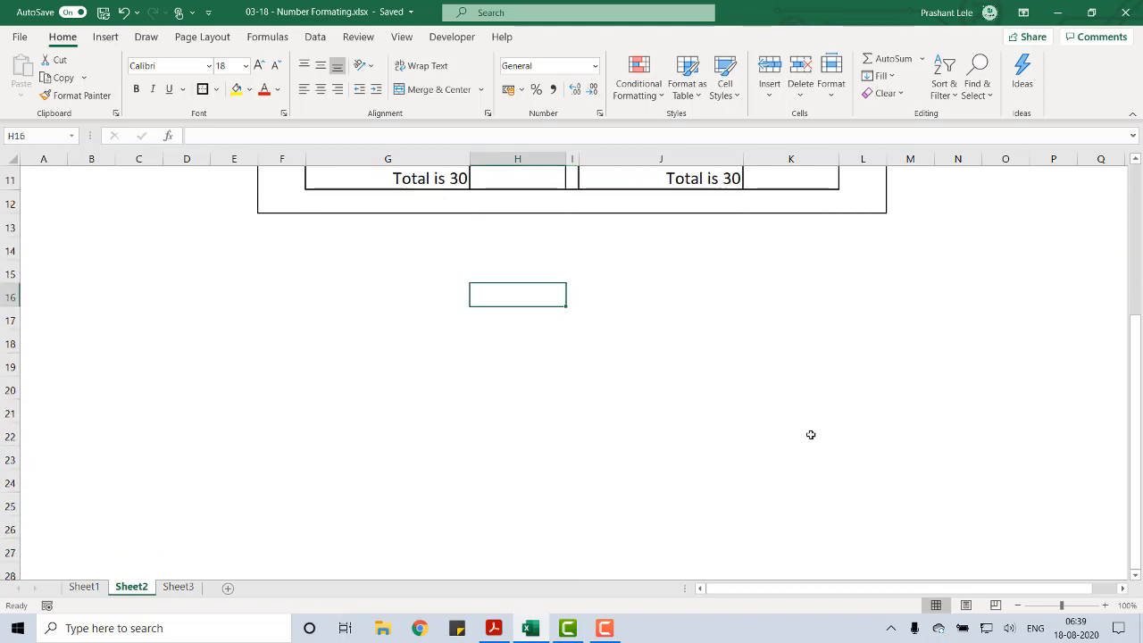
key("ctrl+semicolon")
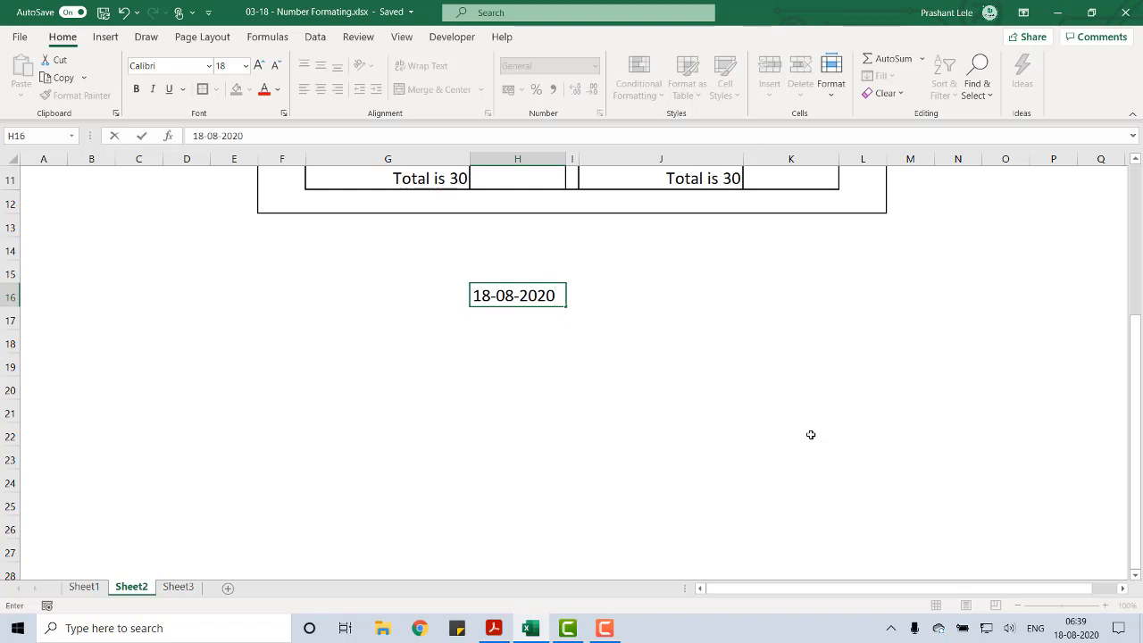
key("Return")
key("Up")
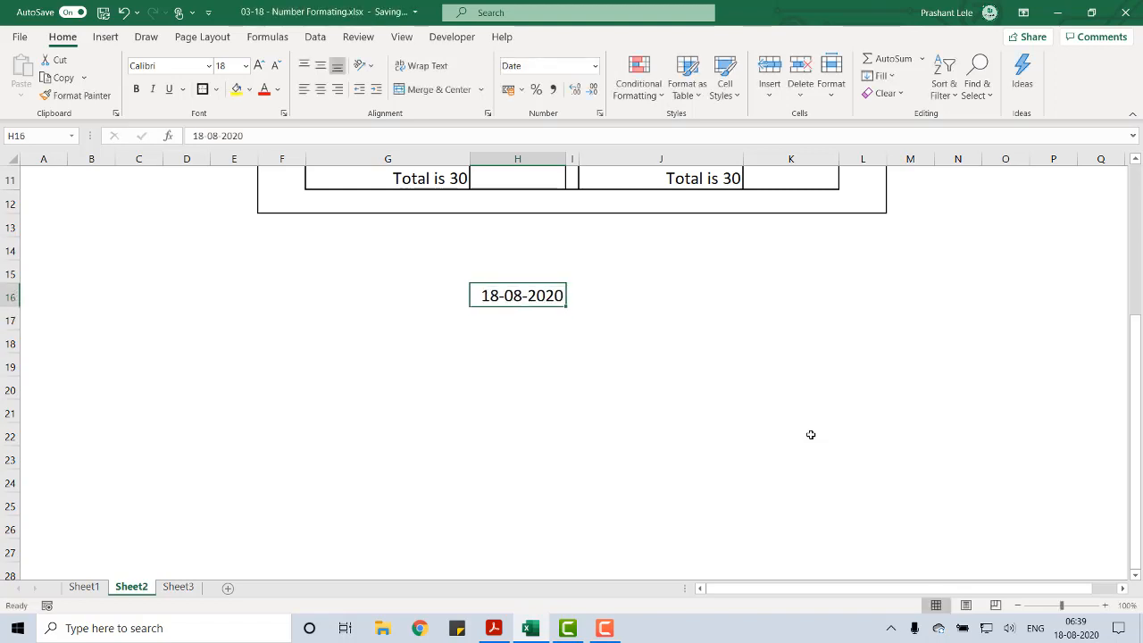
key("ctrl+shift+3")
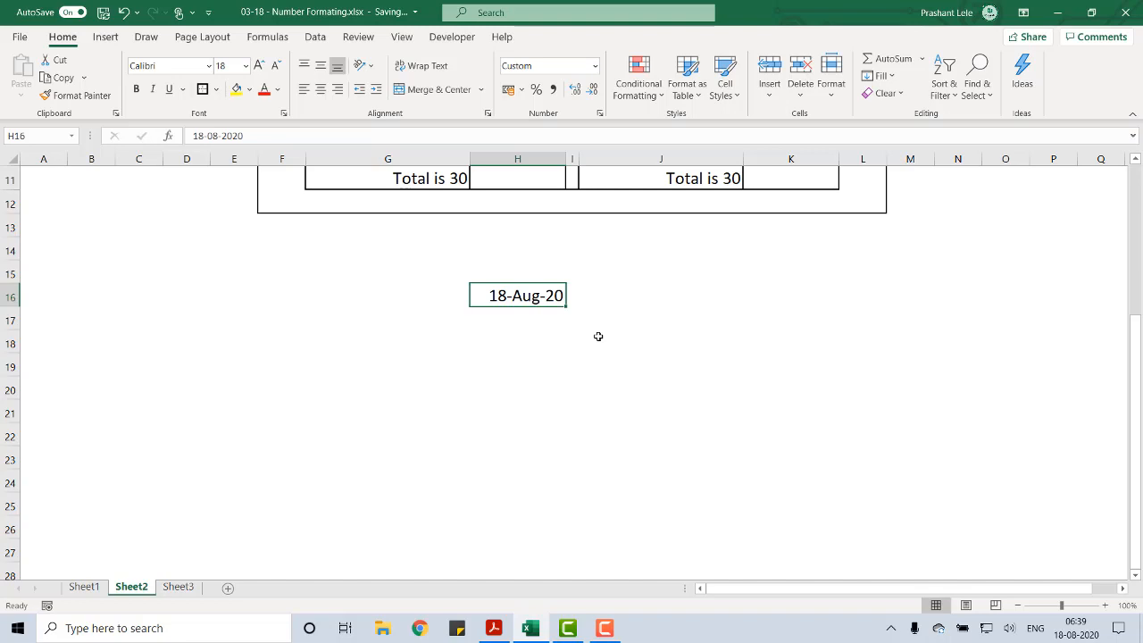
Enter the sample text Aug 18, 2020 (Tuesday) in H18 as the target date layout
key("Down")
key("Right")
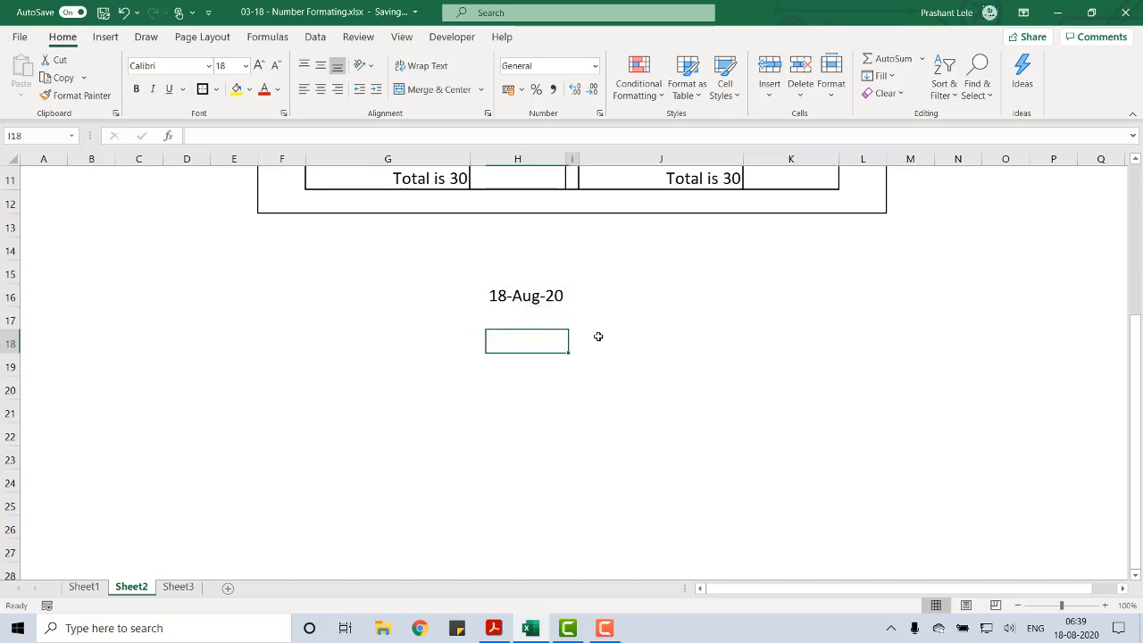
key("Up")
key("Left")
key("Down")
key("Down")
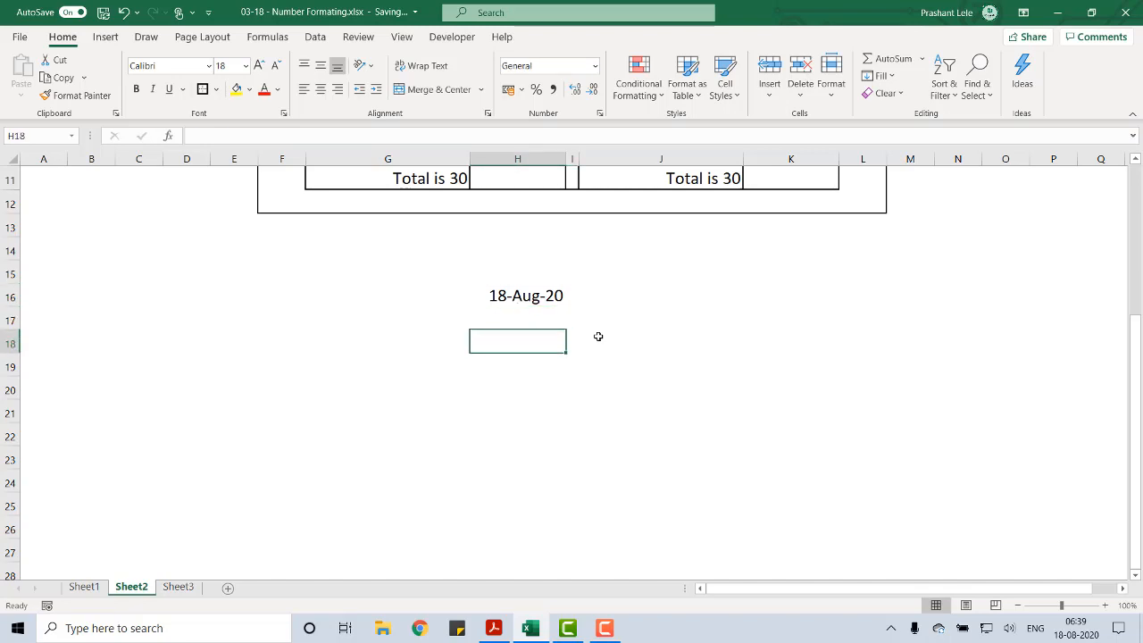
type("Aug")
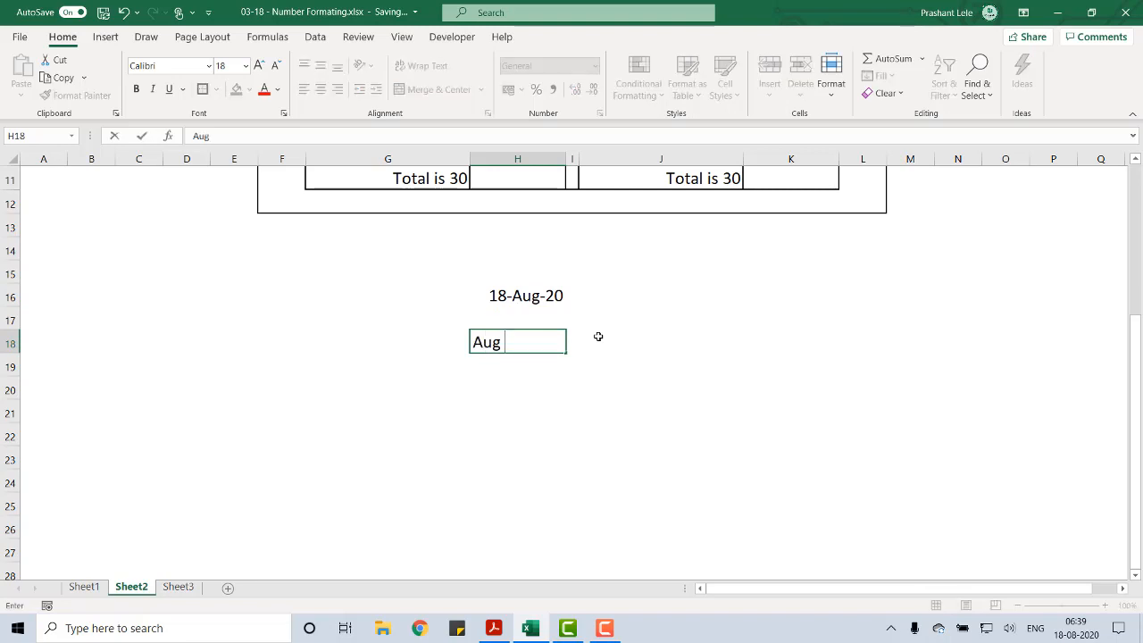
type("18")
key("BackSpace")
type(", 2020")
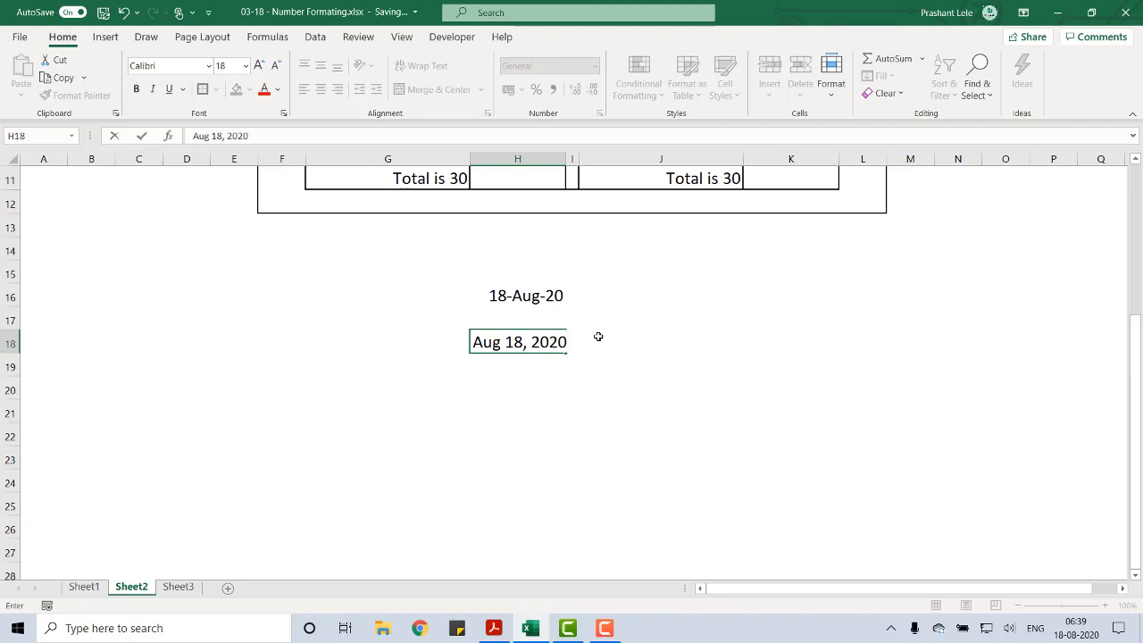
type(" (Tuesday)")
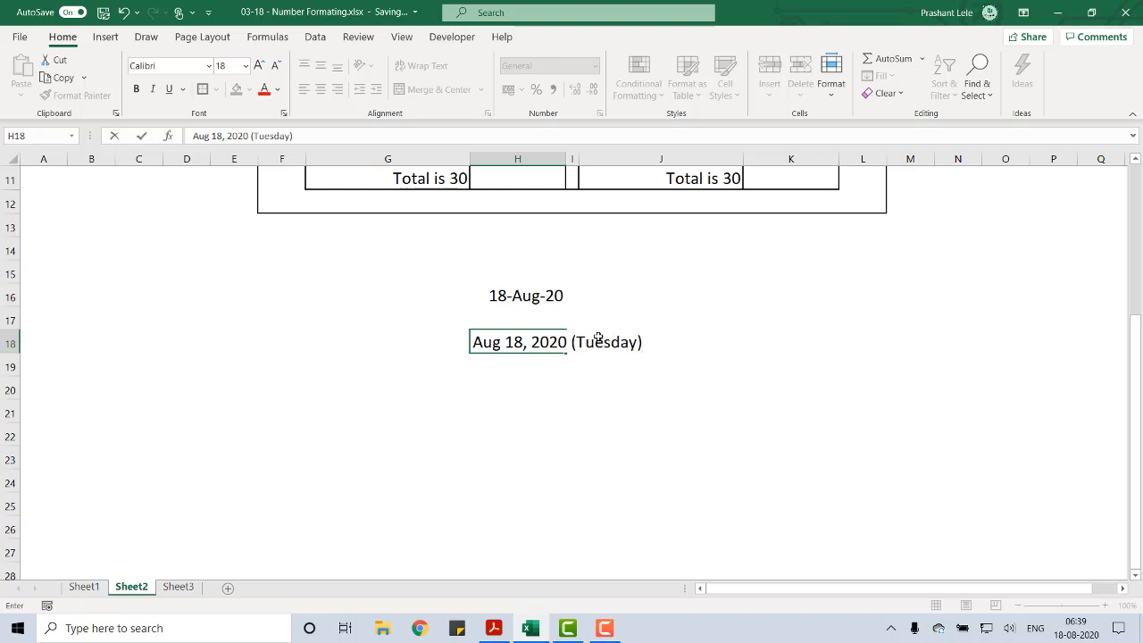
key("Return")
key("Down")
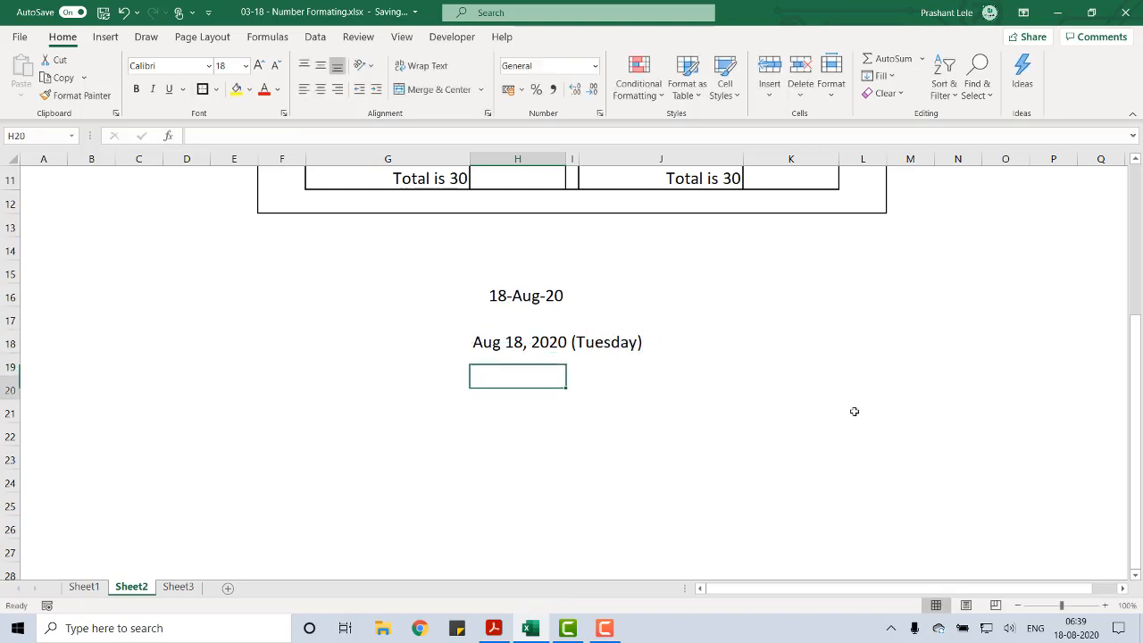
Examine the custom format code applied to the date in H16, leaving the format settings without changes
key("Up")
key("Up")
key("Up")
key("Up")
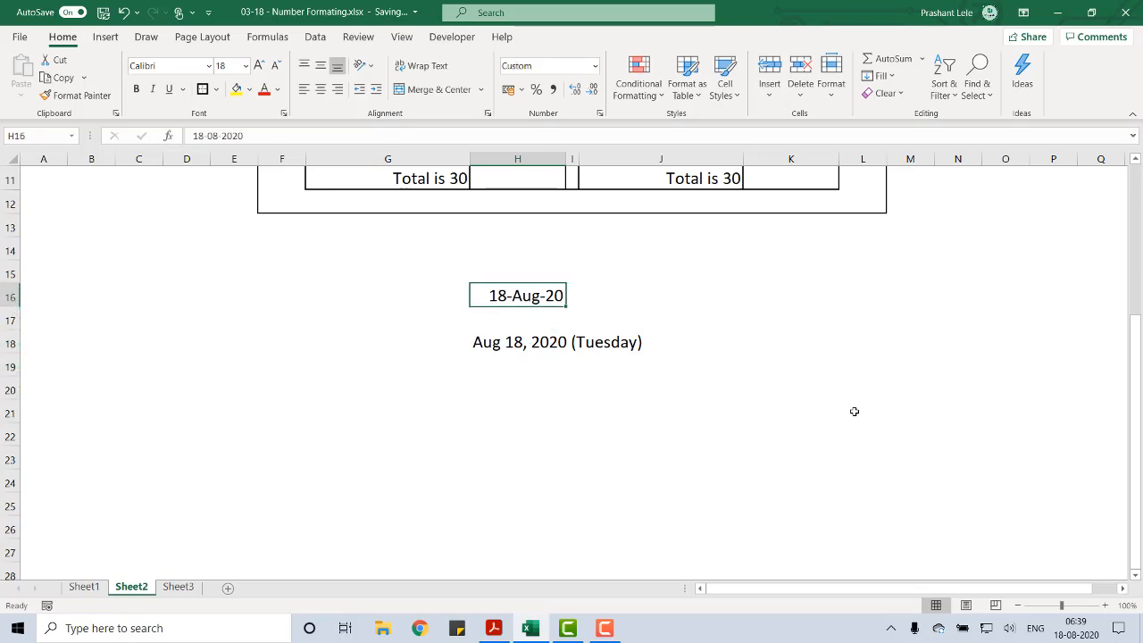
key("ctrl+1")
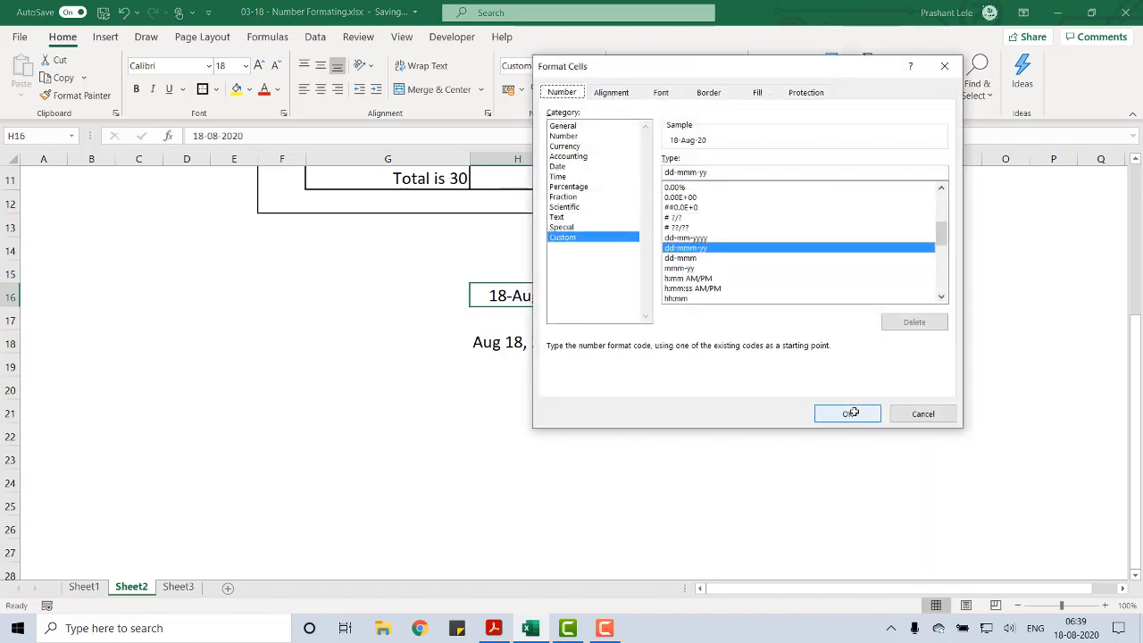
left_click_drag(680, 73, 848, 80)
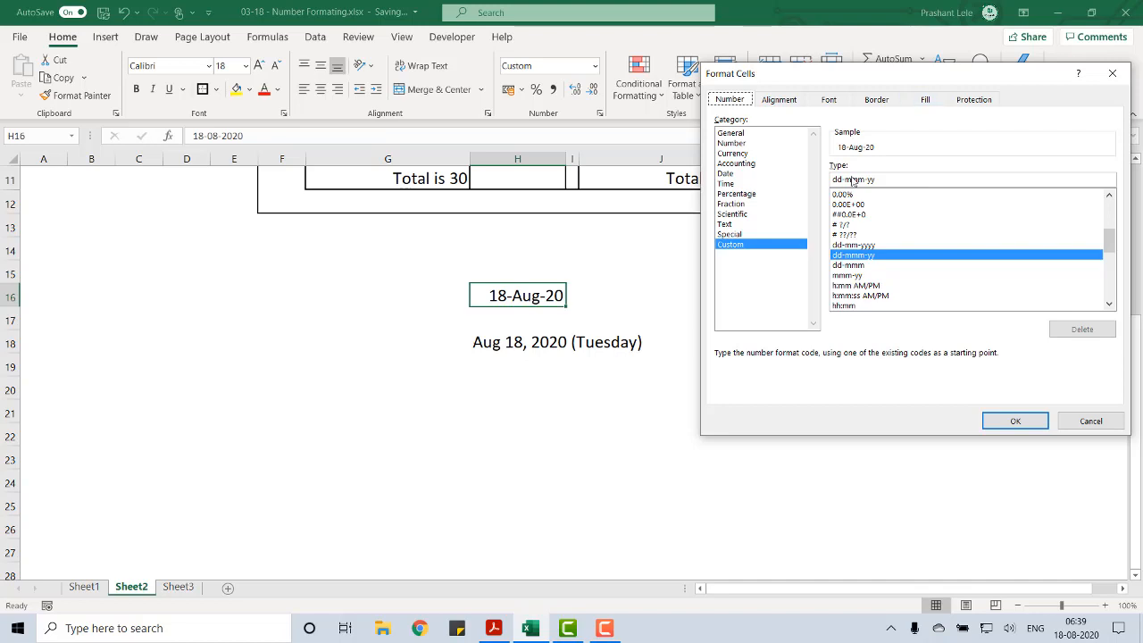
left_click(1092, 421)
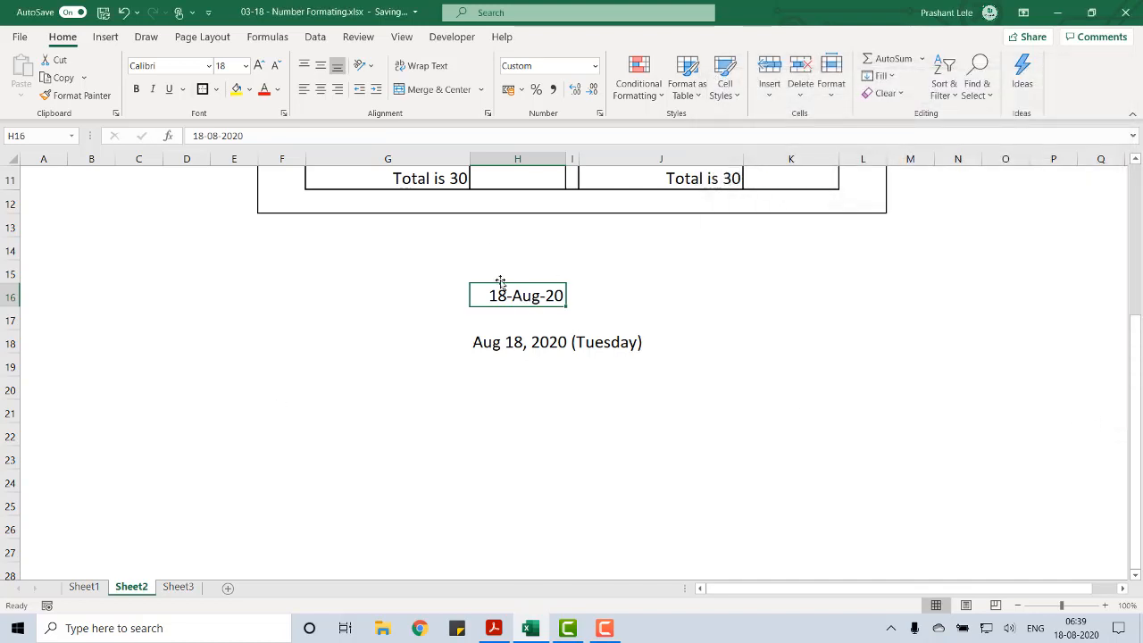
left_click(608, 304)
left_click(552, 298)
Replace H16's custom format code with mmm d, yyyy in the cell format settings
key("ctrl+1")
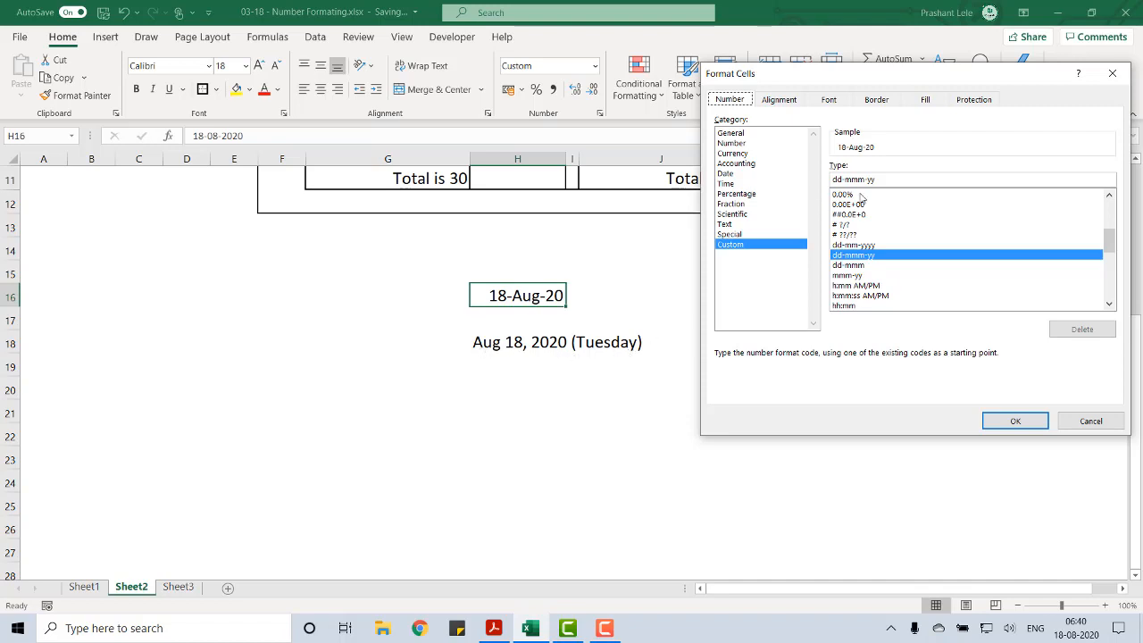
left_click(899, 177)
key("BackSpace")
key("BackSpace")
key("BackSpace")
key("BackSpace")
key("BackSpace")
key("BackSpace")
key("BackSpace")
key("BackSpace")
key("BackSpace")
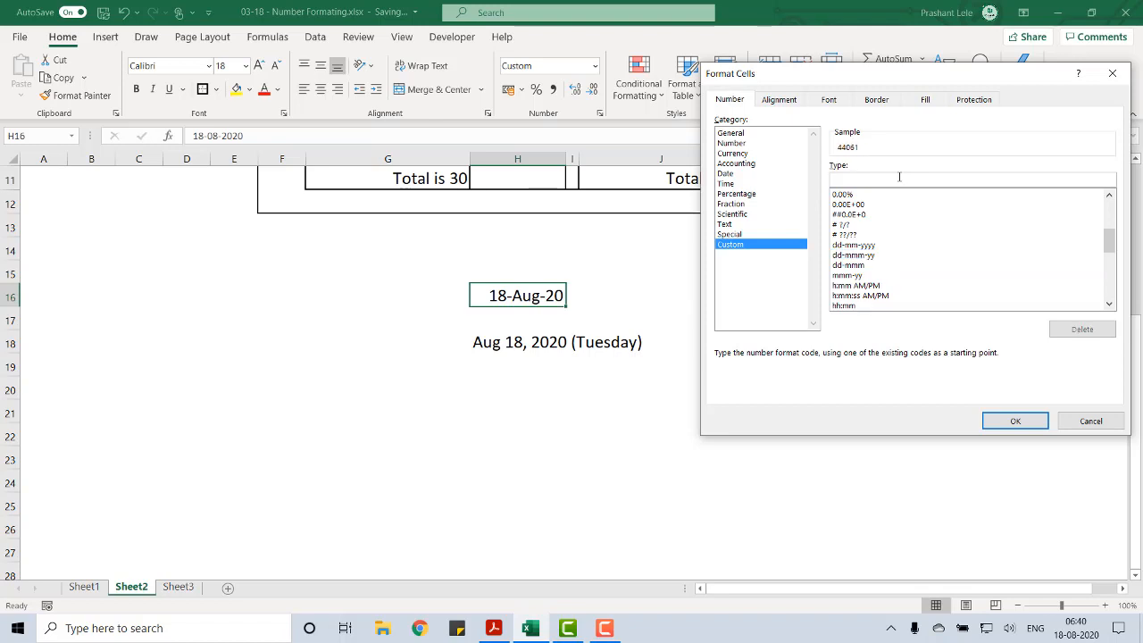
type("mmm d,")
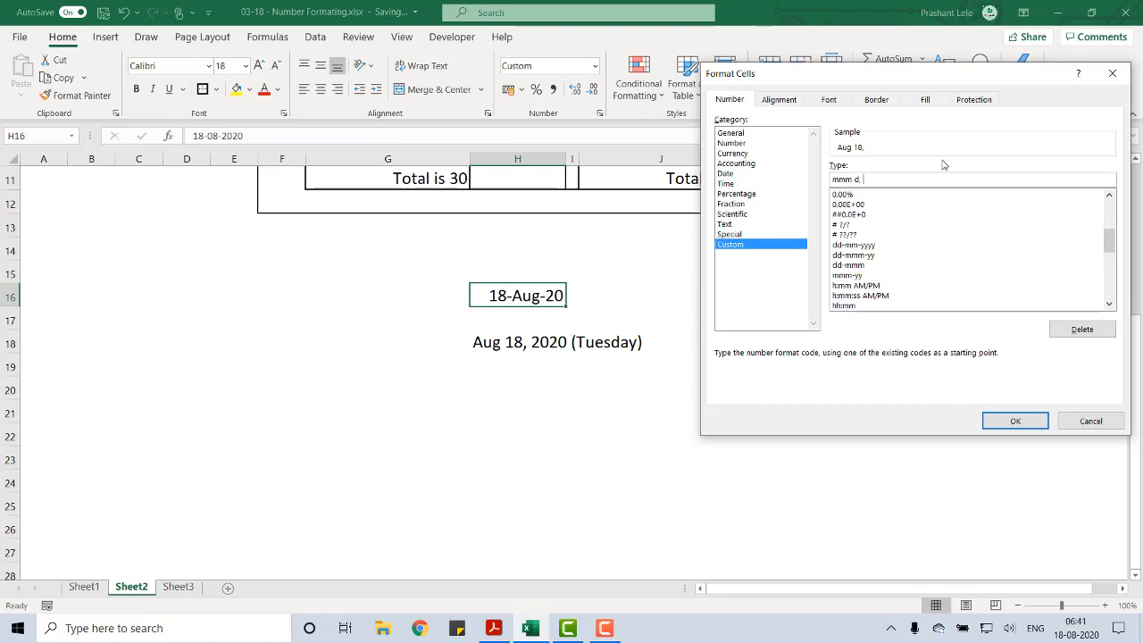
type("yyyy")
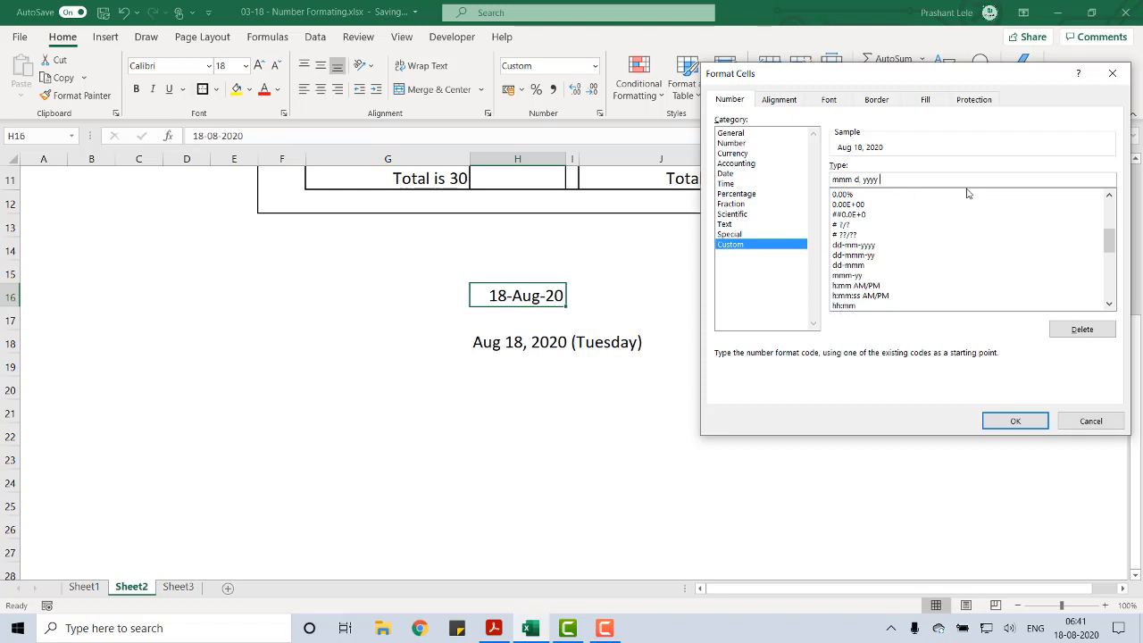
Extend H16's custom format code to mmm d, yyyy (dddd), apply it, and autofit column H to its contents
type("(")
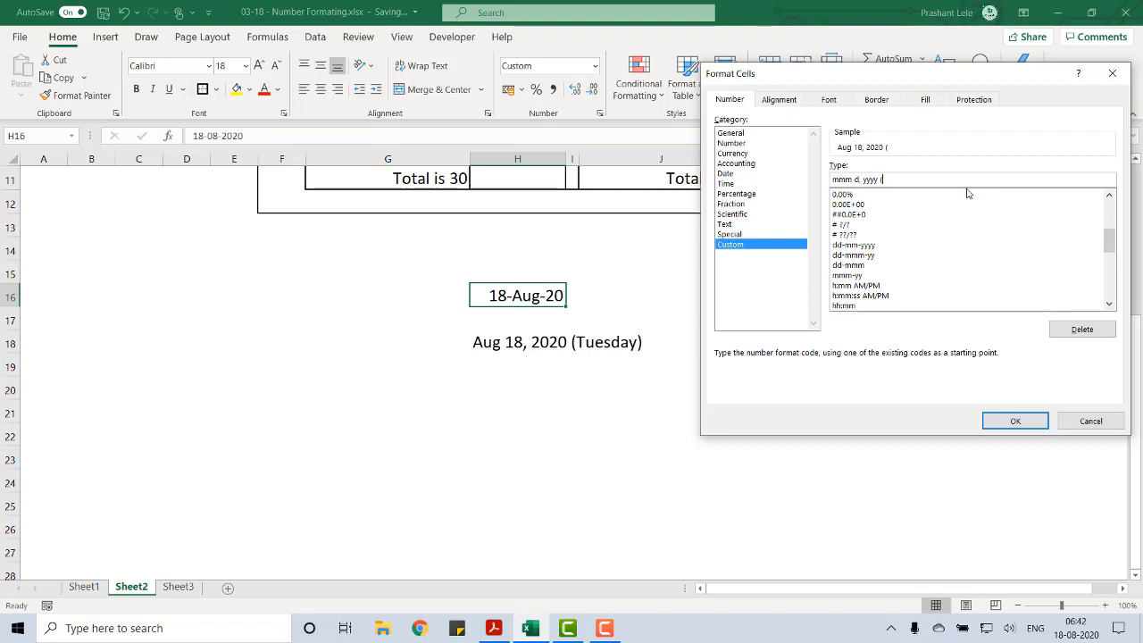
type("Tues")
key("BackSpace")
key("BackSpace")
key("BackSpace")
key("BackSpace")
type("dd")
type("d")
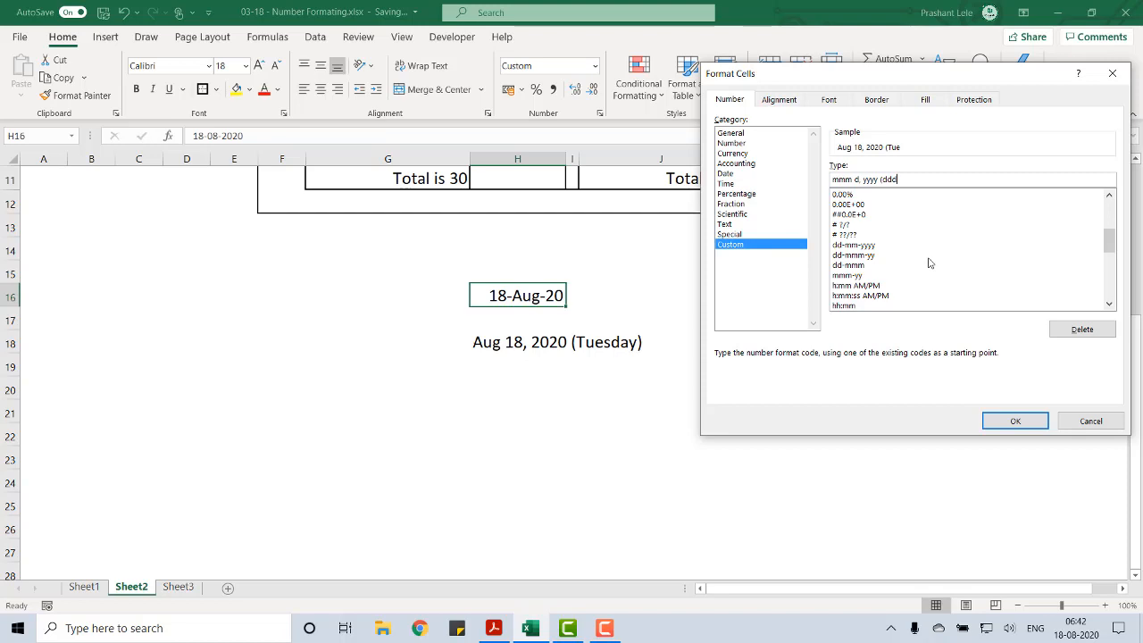
type("d")
type(")")
key("Return")
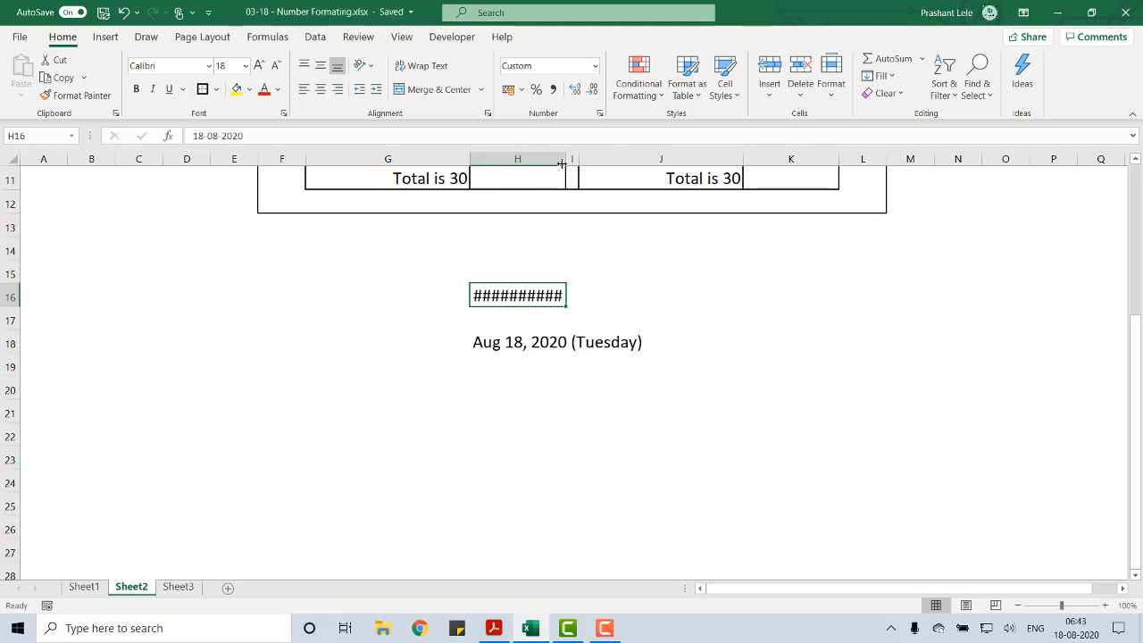
double_click(563, 160)
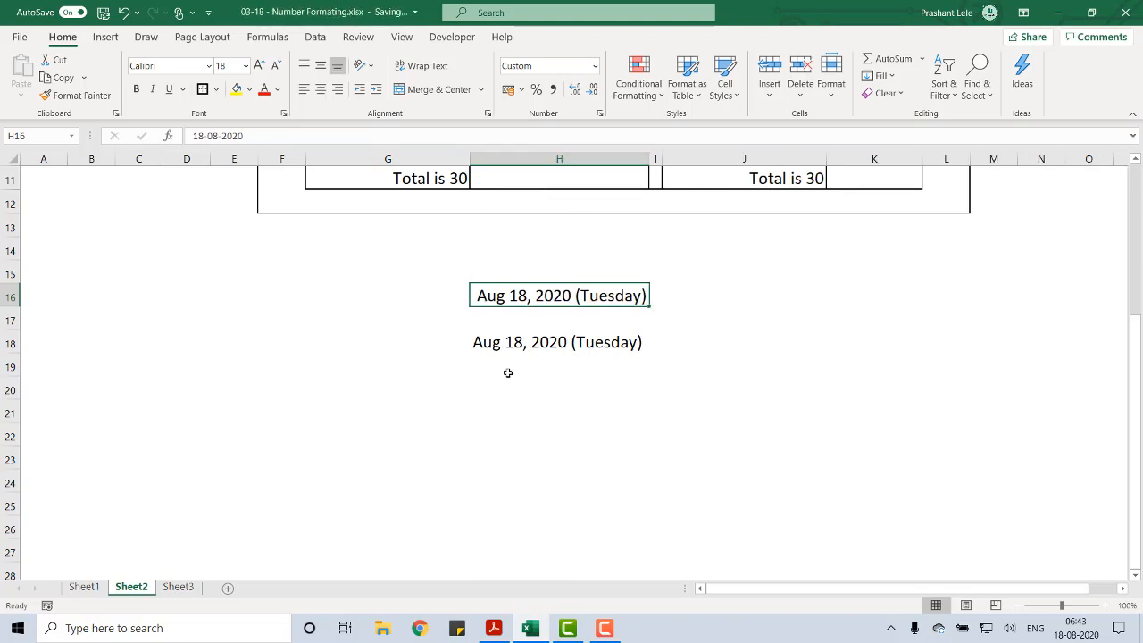
Compare the stored contents of the formatted date in H16 with the sample text in H18
left_click(601, 408)
key("Up")
key("Up")
key("Up")
key("Up")
key("Up")
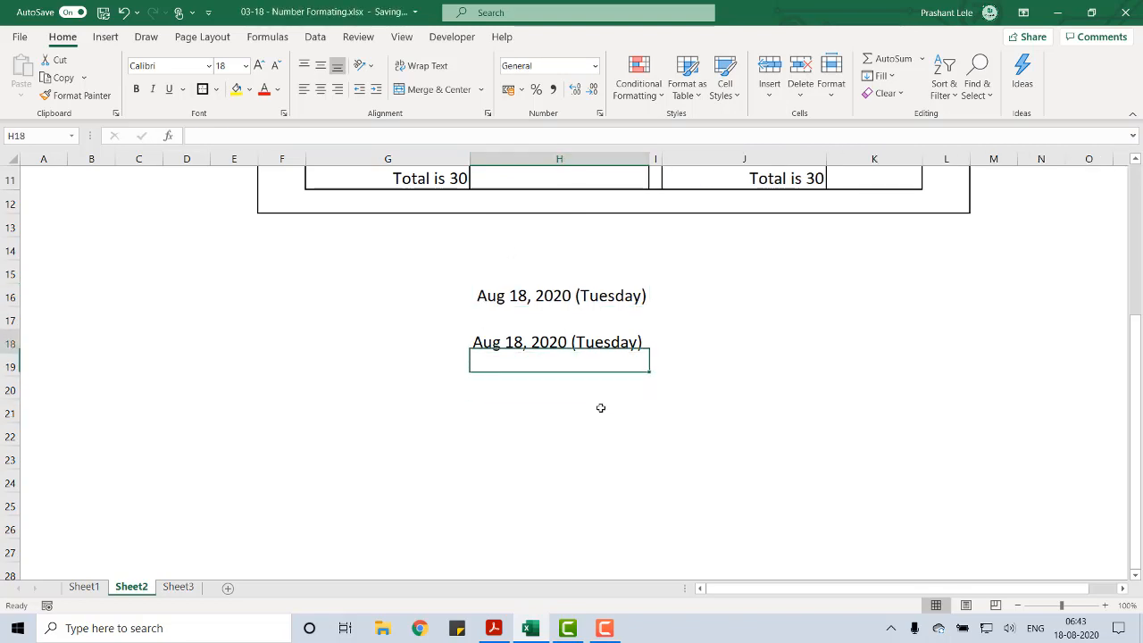
key("Down")
key("Down")
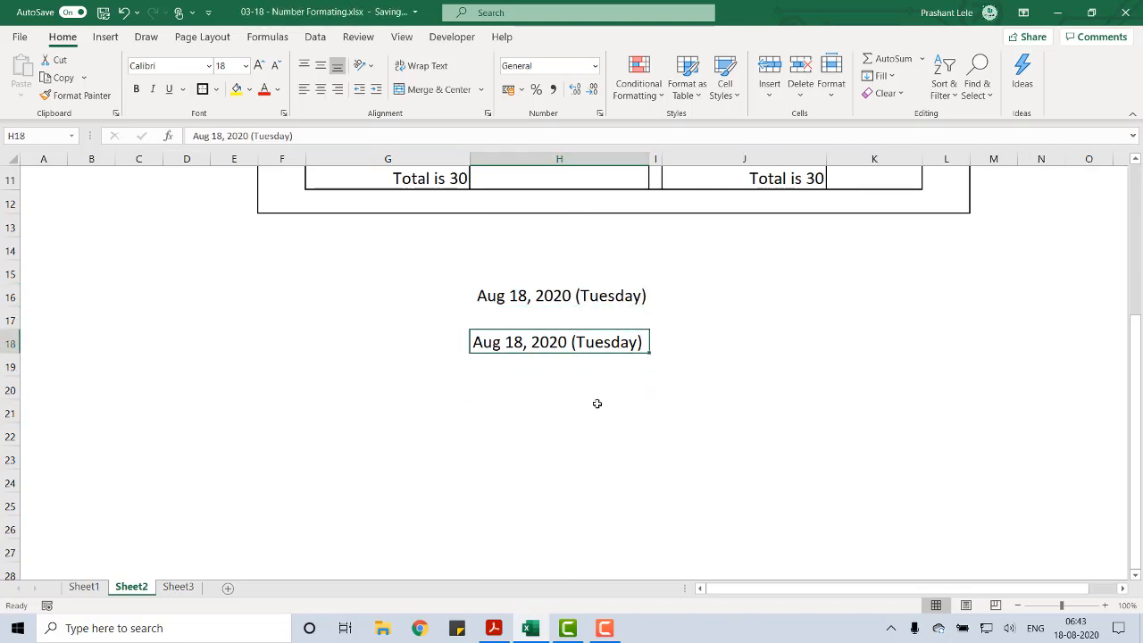
Change the date in H16 to 05-07-2020, keeping its custom date format
left_click(531, 294)
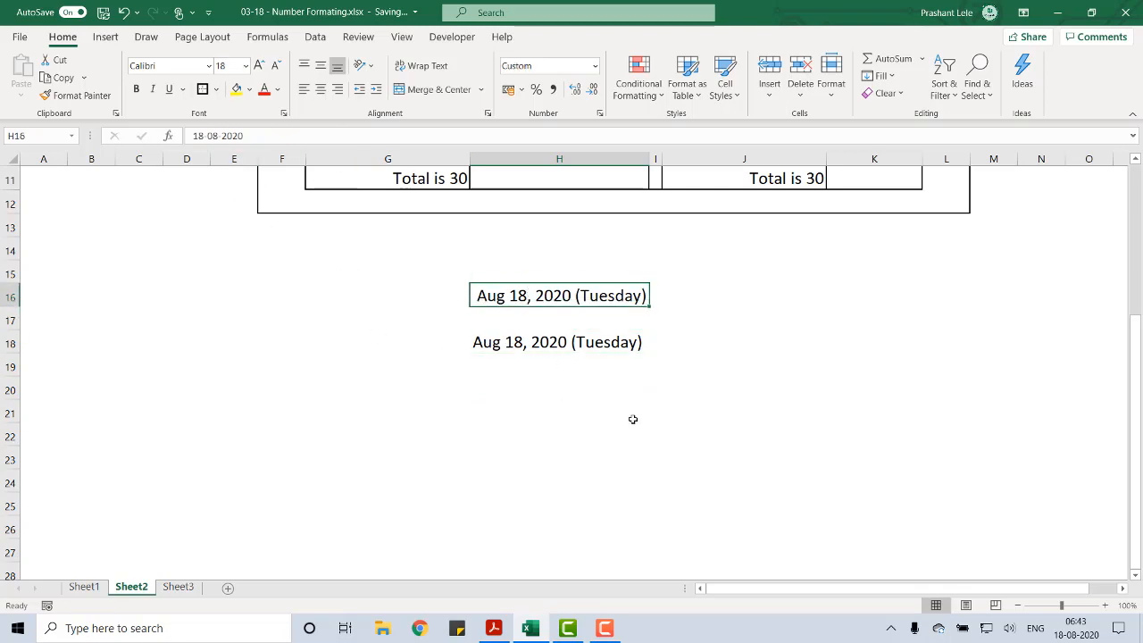
key("F2")
key("Left")
key("Left")
key("Left")
key("Left")
key("Left")
key("Left")
key("Left")
key("Left")
key("Left")
key("Left")
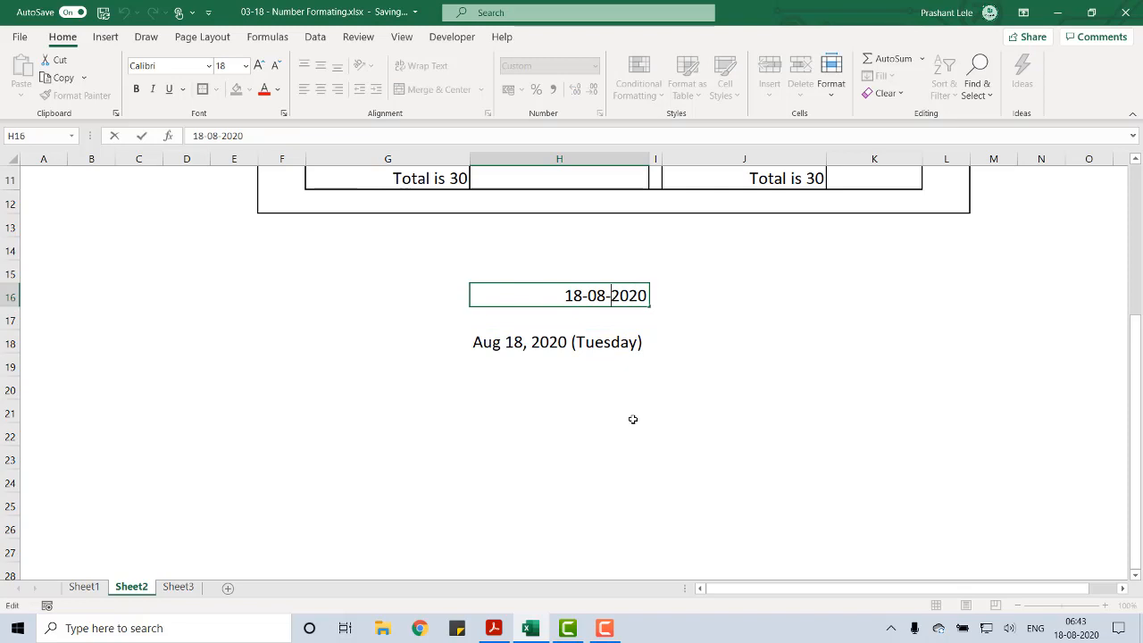
key("Delete")
key("Delete")
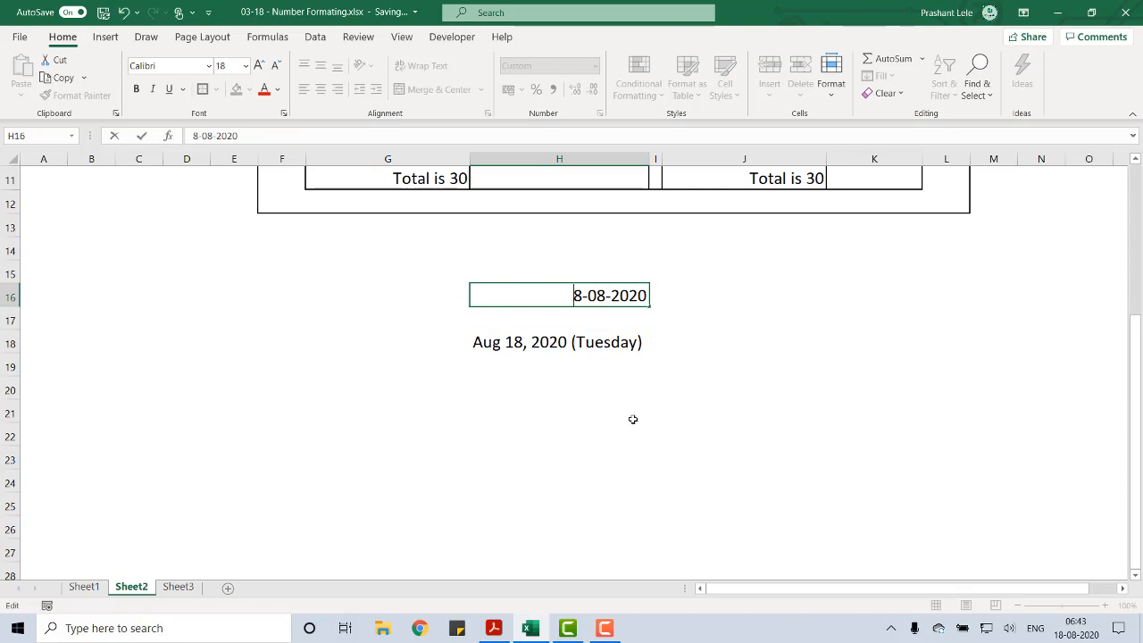
type("01")
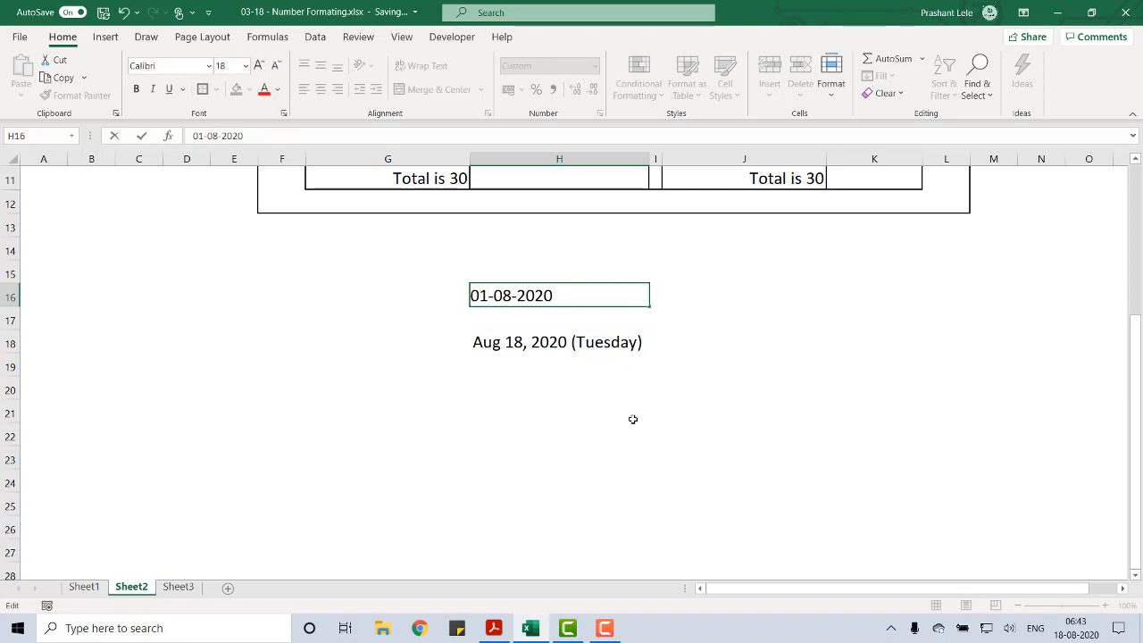
key("BackSpace")
type("5")
key("Right")
key("Right")
key("Delete")
type("7")
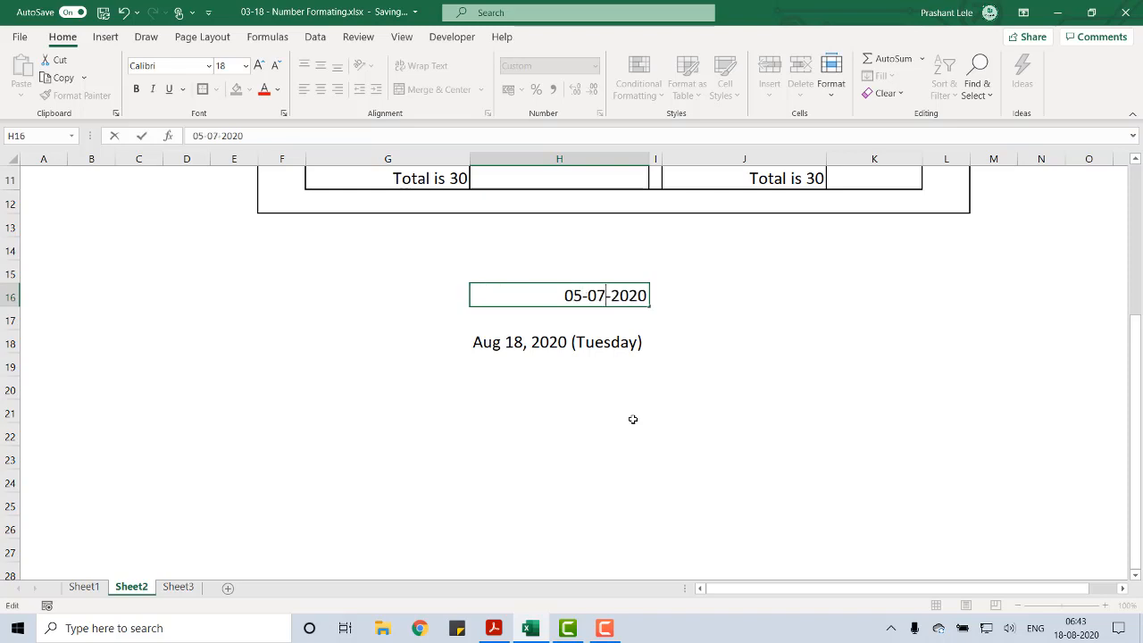
key("Return")
key("Up")
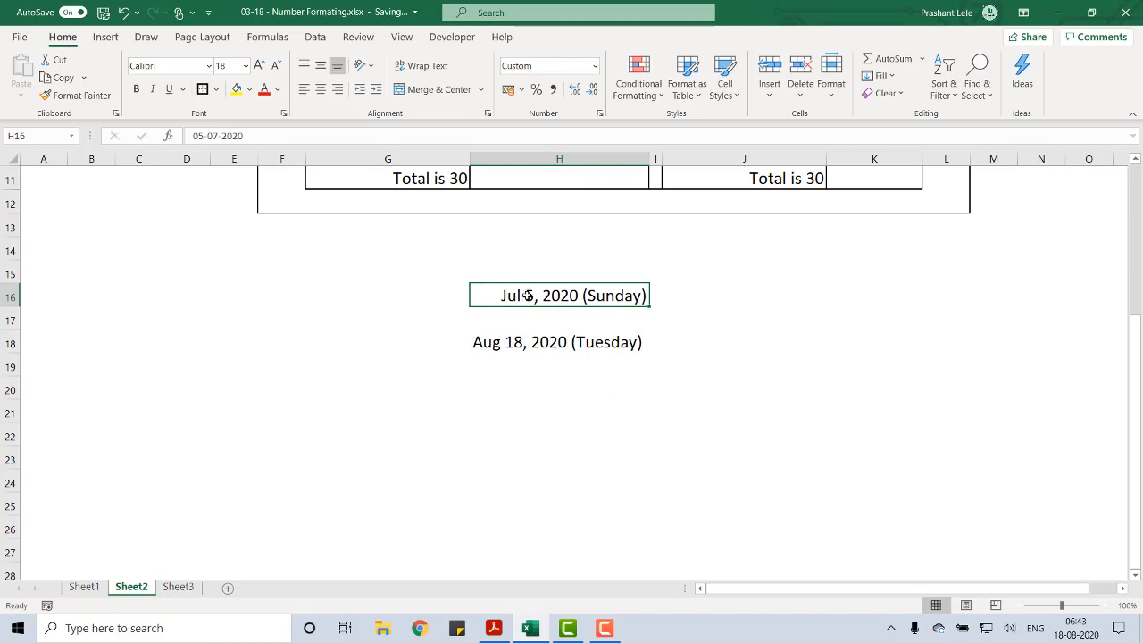
Change H16's custom format code to mmm dd, yyyy (dddd) for a two-digit day
key("ctrl+1")
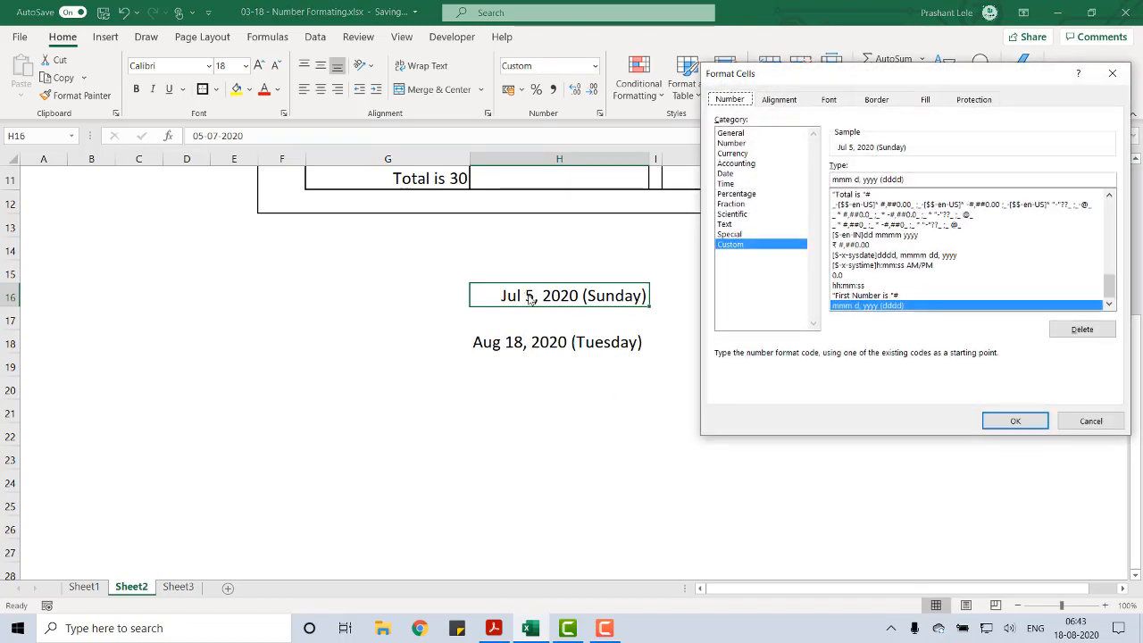
left_click(856, 179)
type("d")
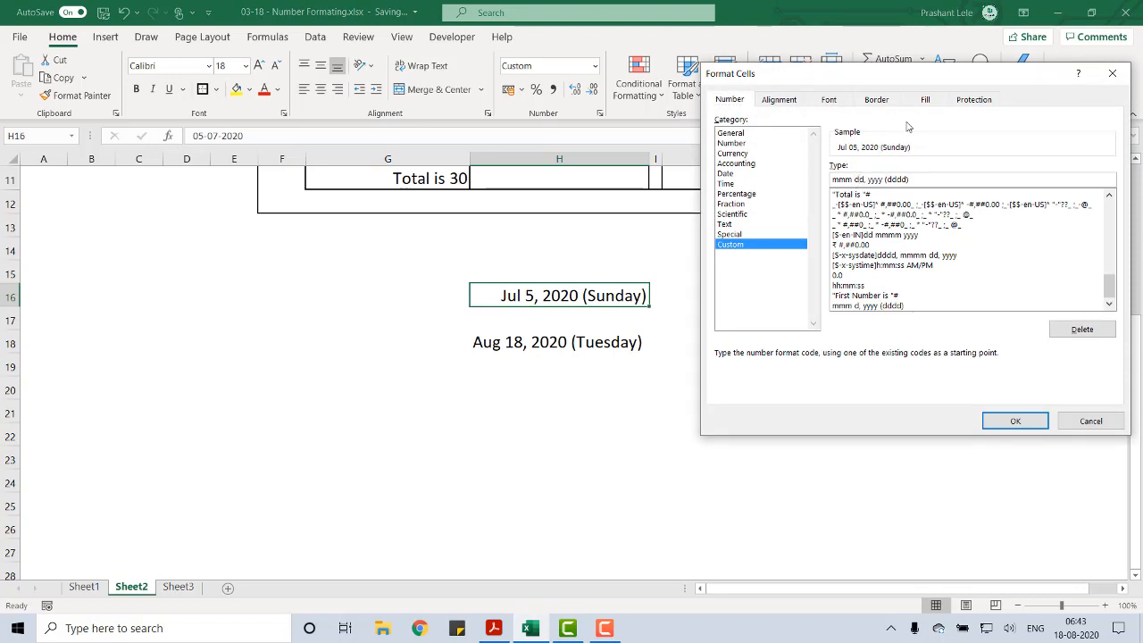
left_click(1012, 422)
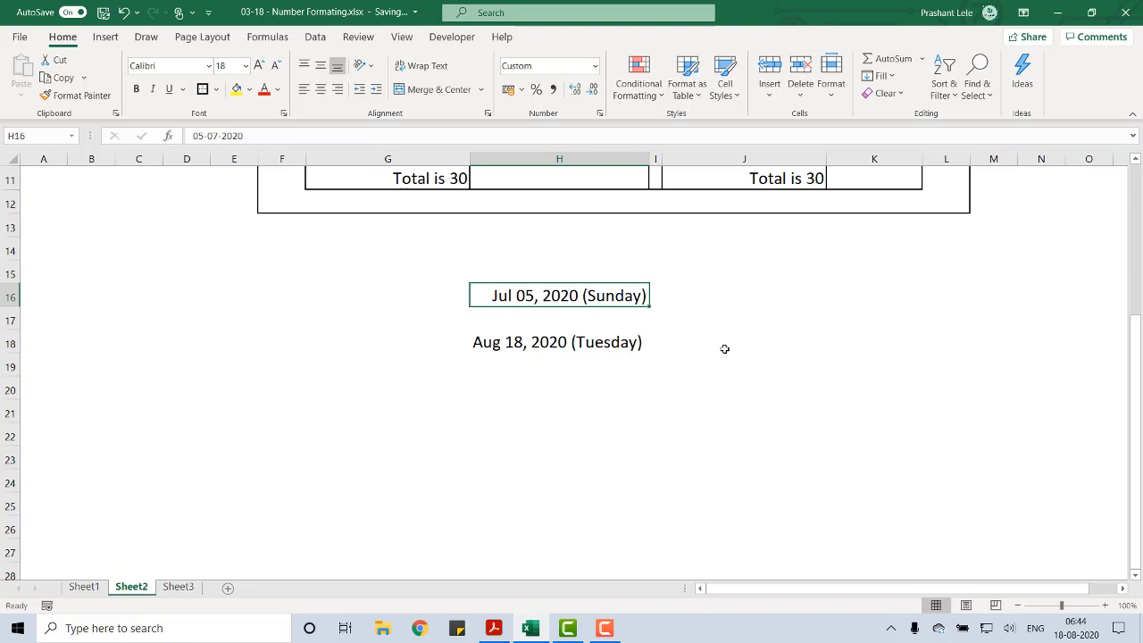
Clear the date examples below the table by deleting the contents of G15:J19
key("shift+Down")
key("shift+Down")
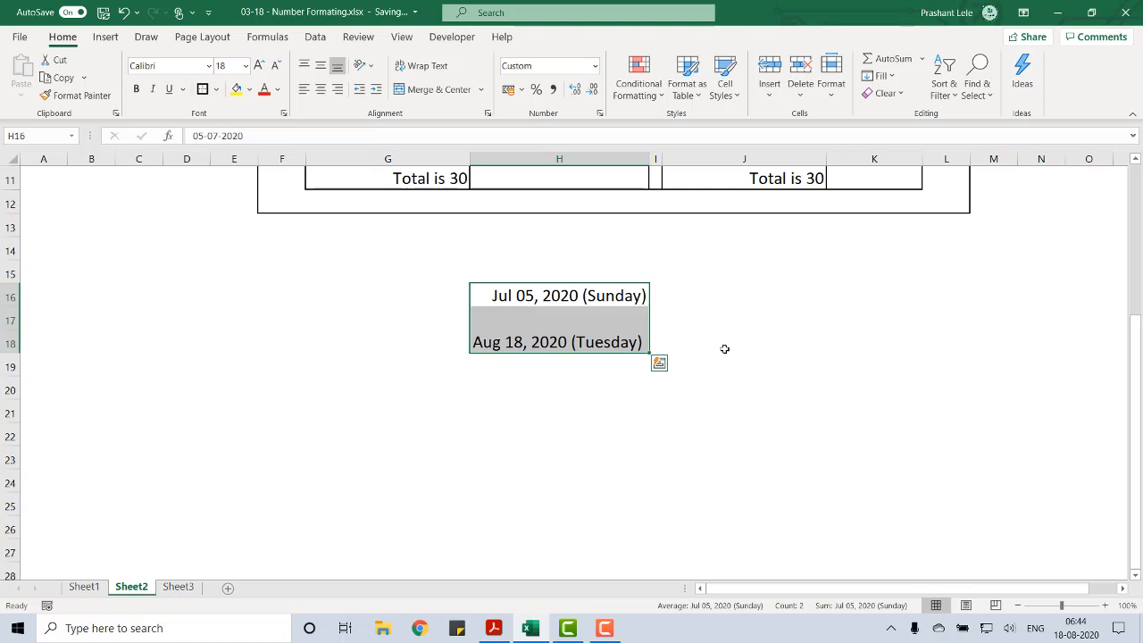
key("Left")
key("Up")
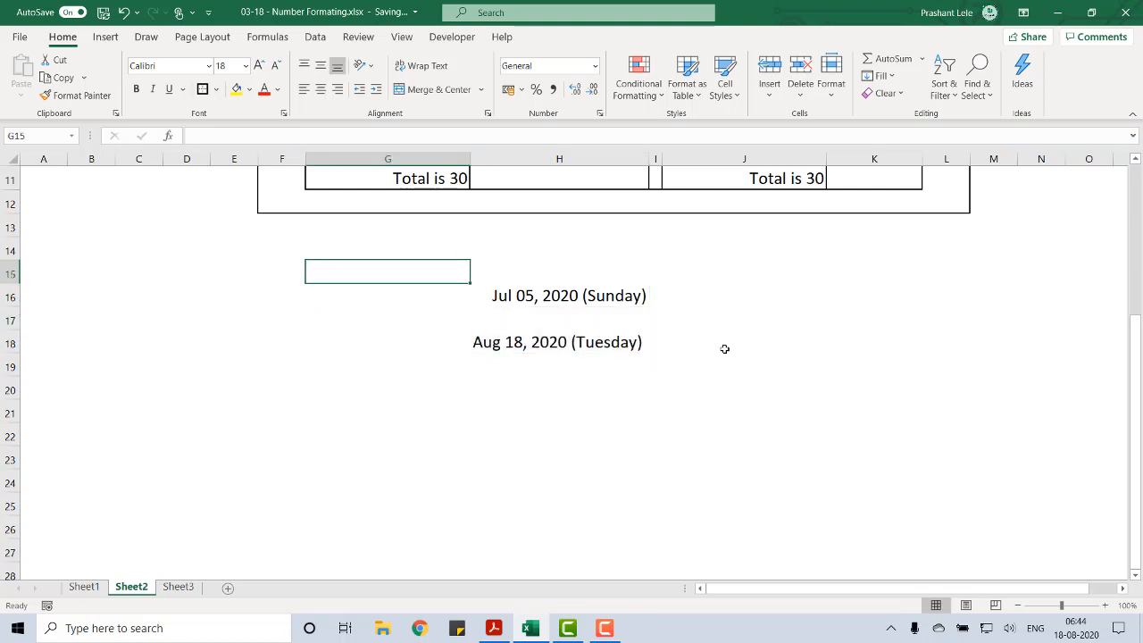
key("shift+Right")
key("shift+Right")
key("shift+Down")
key("shift+Down")
key("shift+Down")
key("shift+Down")
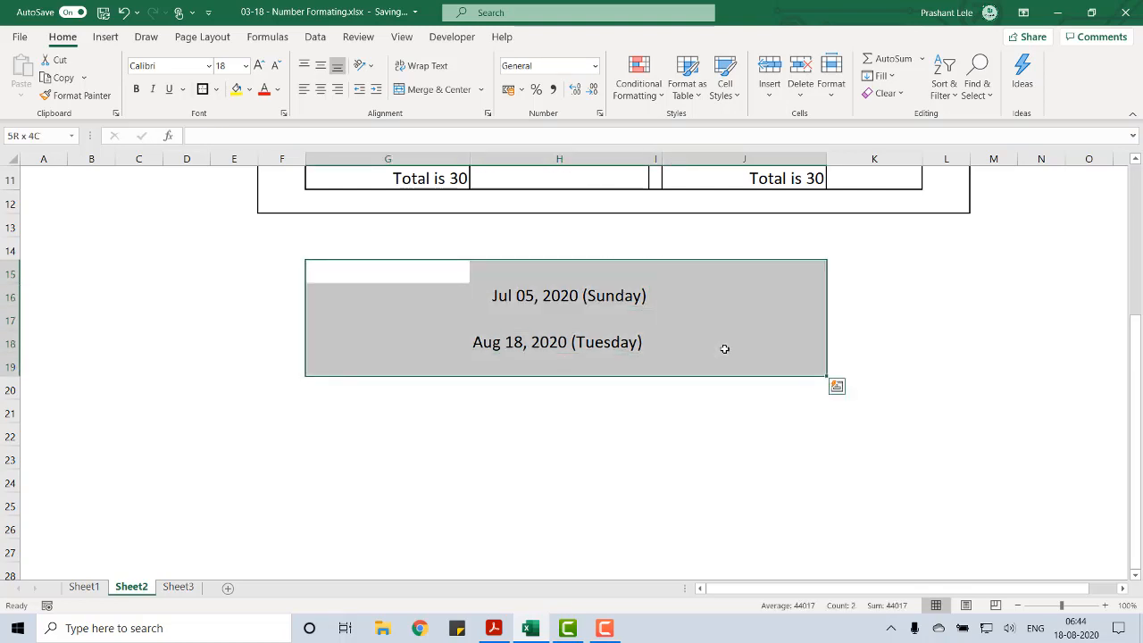
key("Delete")
Enter the numbers 50, 150 and 250 in F19, F20 and F21
key("Down")
key("Down")
key("Down")
key("Down")
key("Down")
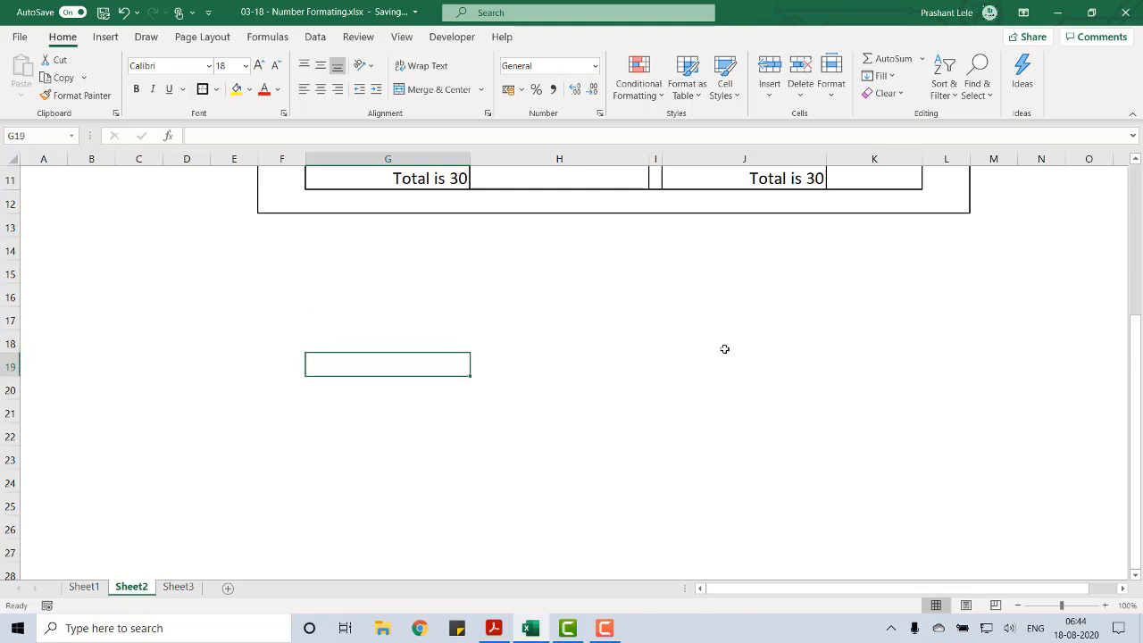
key("Right")
key("Left")
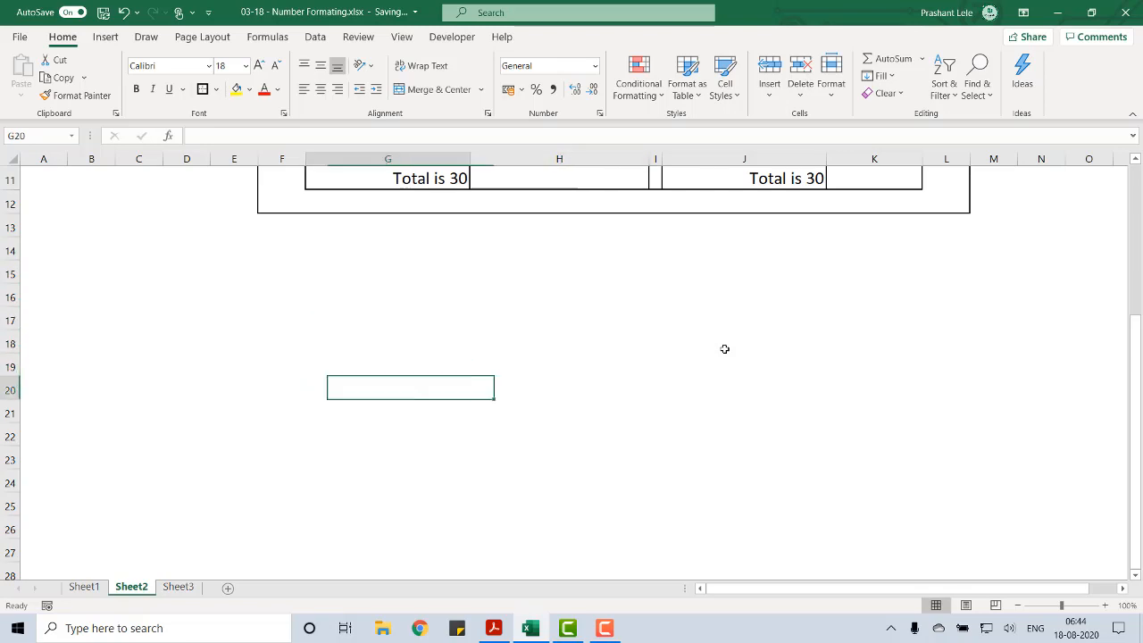
key("Left")
key("Up")
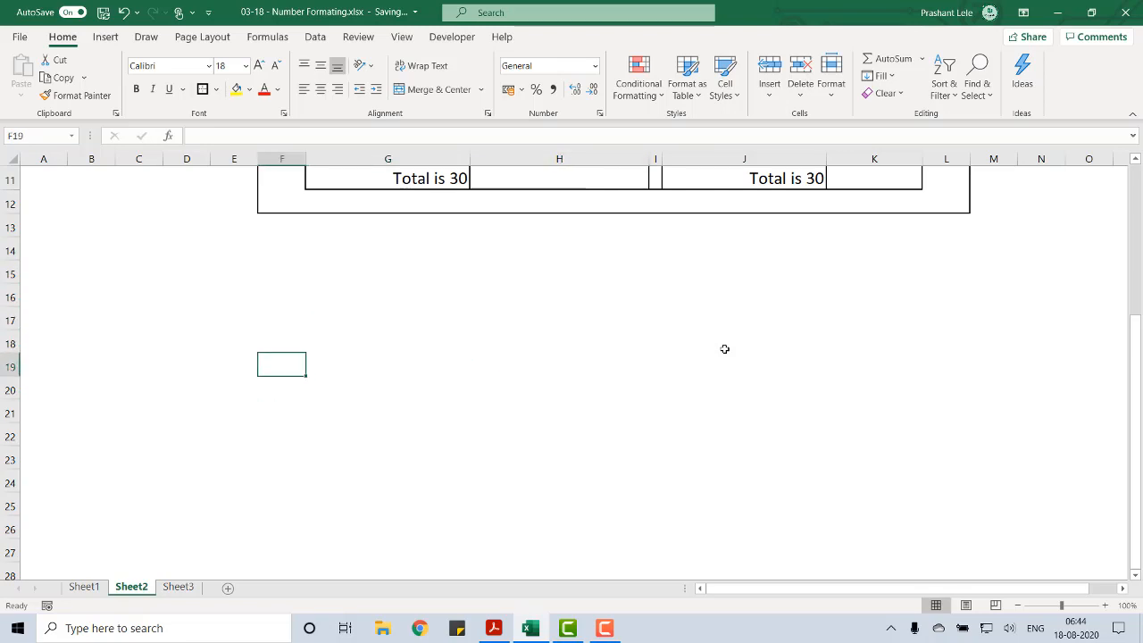
type("50")
key("Return")
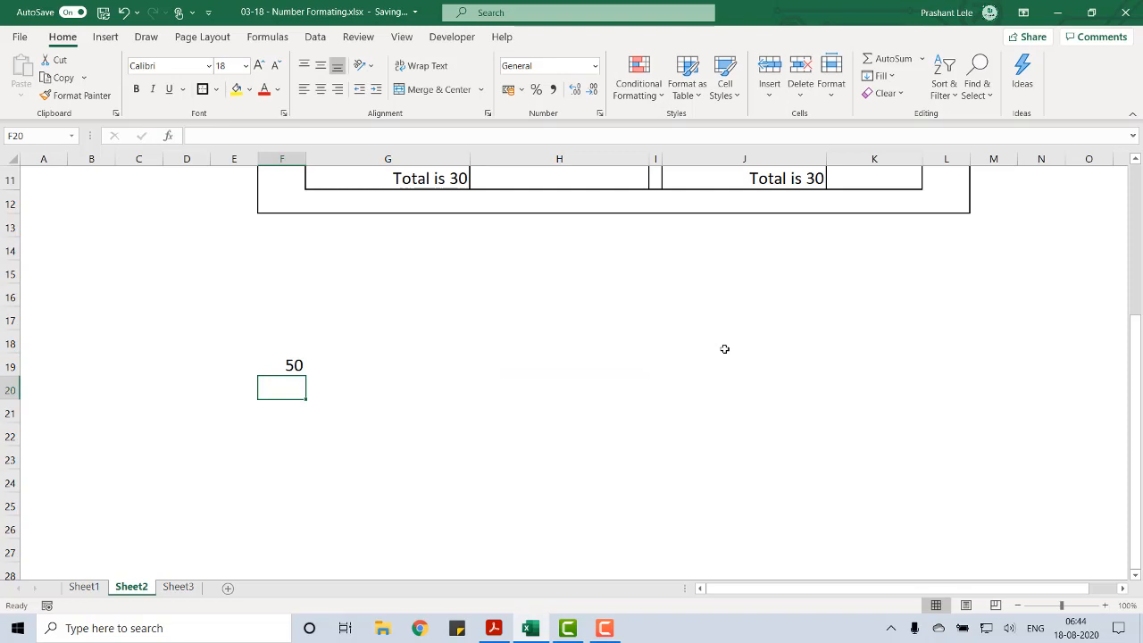
type("150")
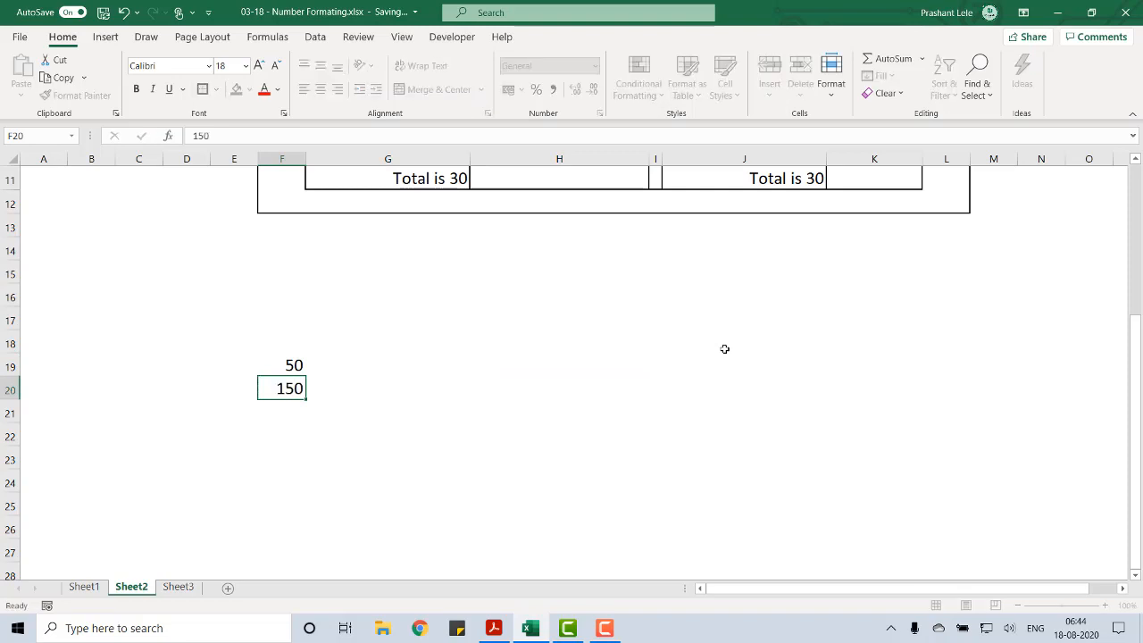
key("Return")
type("250")
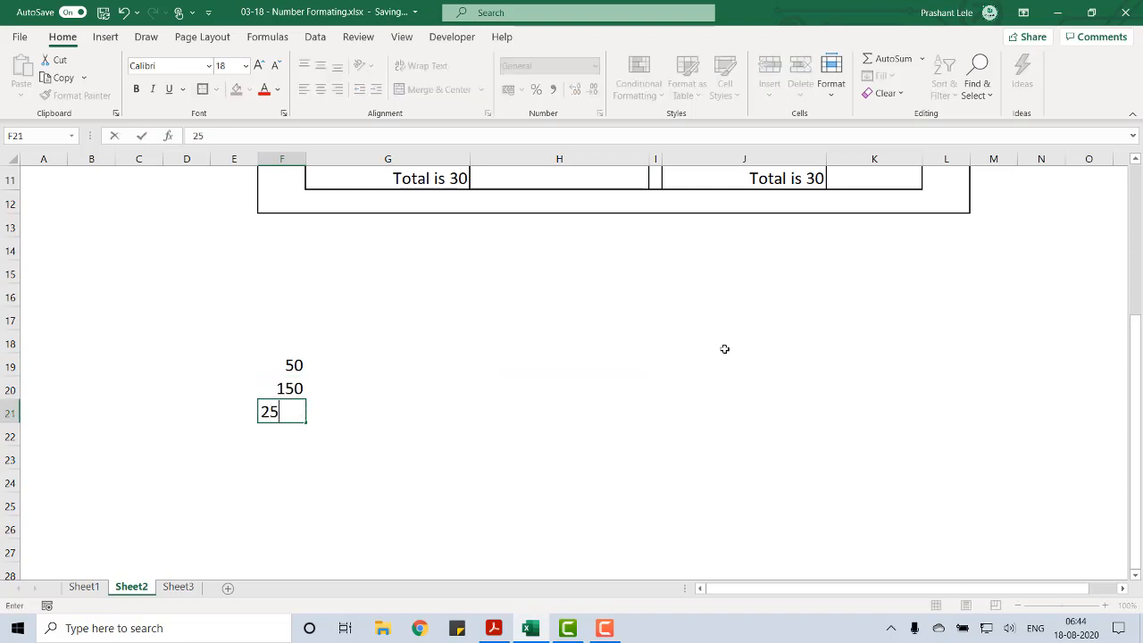
key("Return")
Apply the custom number format [<100]"Too Low";[>200]"Too High";"Just Right" to F19:F21
key("Up")
key("Up")
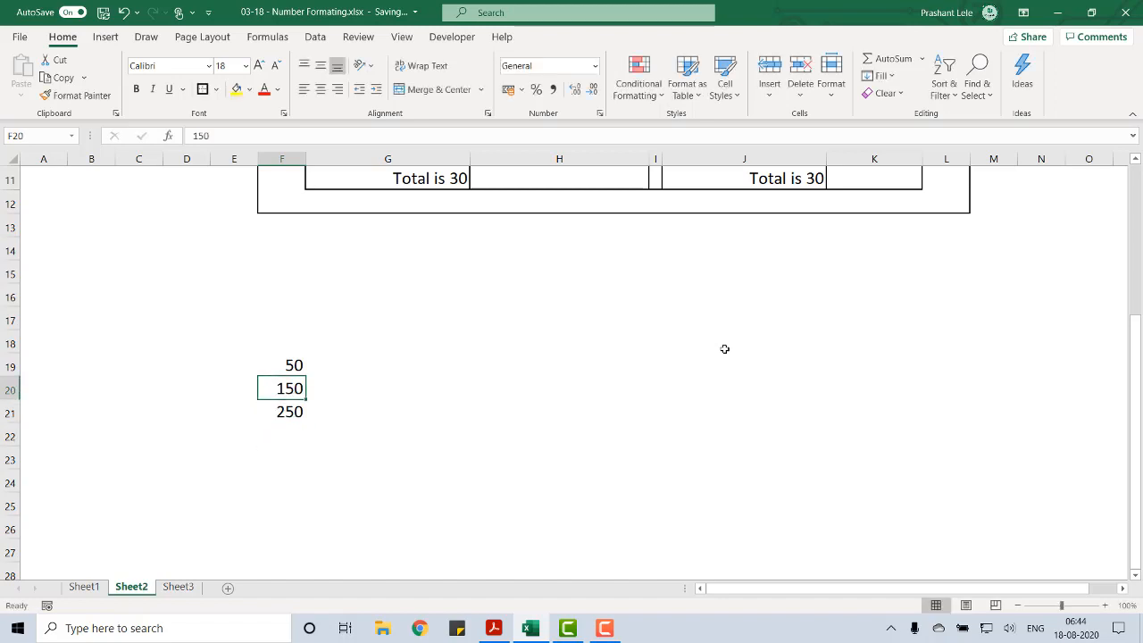
key("Up")
key("ctrl+shift+Down")
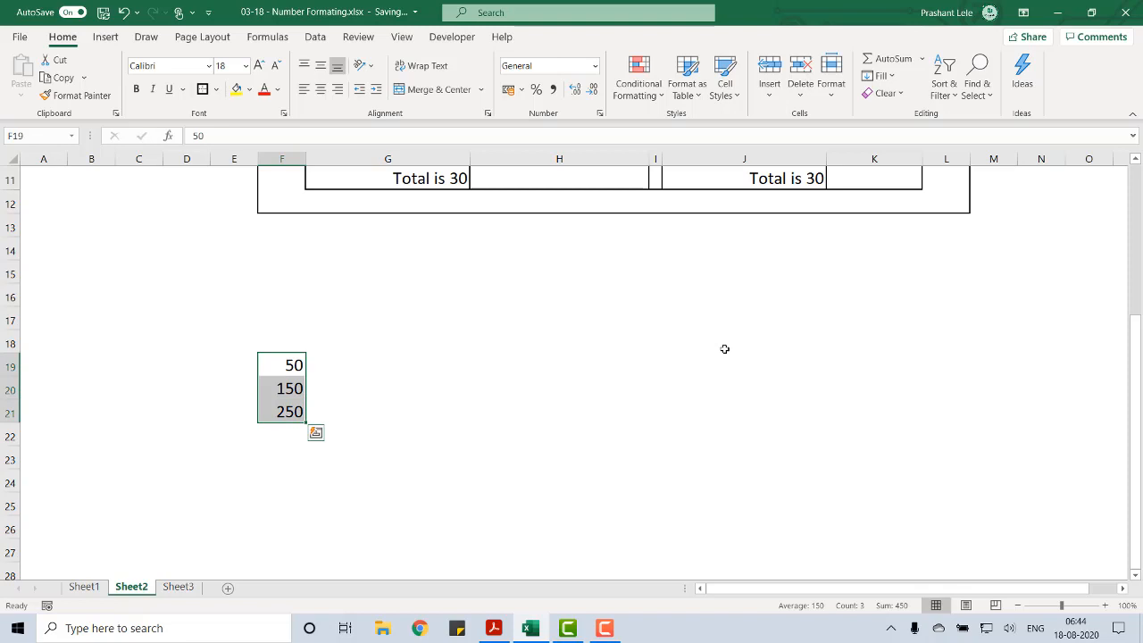
key("ctrl+1")
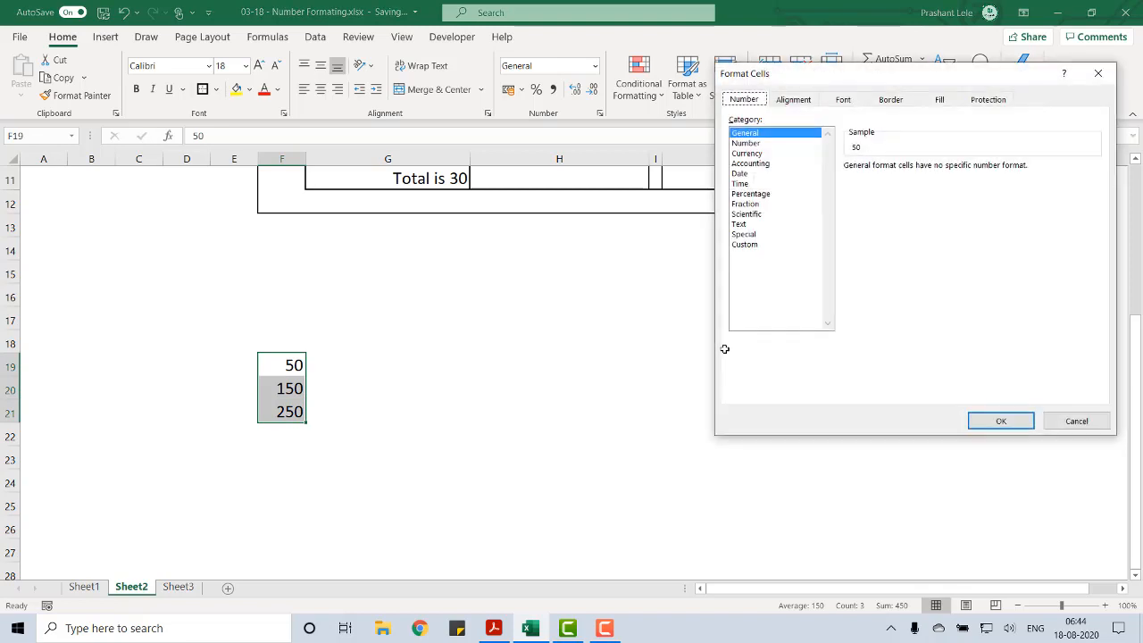
left_click(746, 245)
left_click(884, 180)
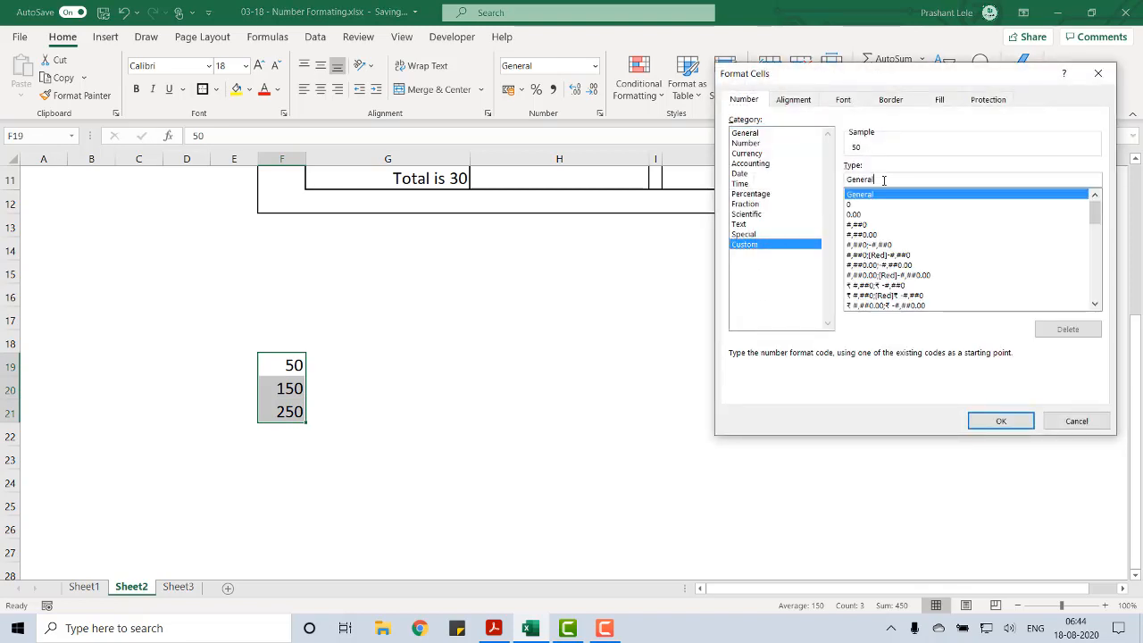
left_click_drag(884, 180, 848, 178)
key("BackSpace")
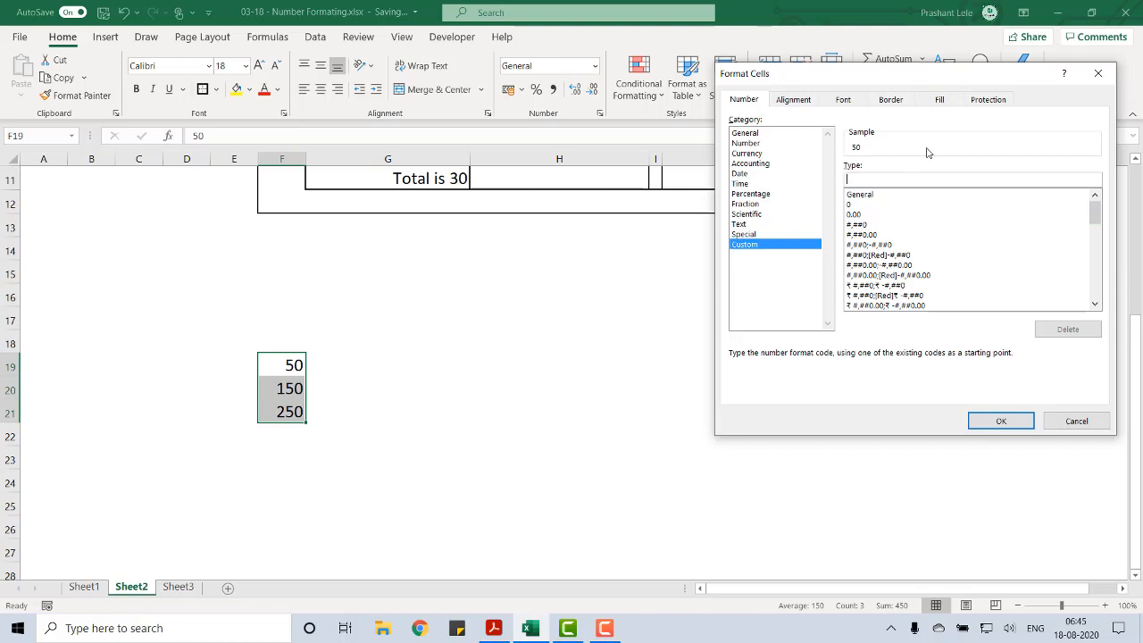
type("[<100")
type("]\"Too Low\"")
type(">200")
type("]\"Too High")
key("BackSpace")
key("BackSpace")
type(";\"Just Right")
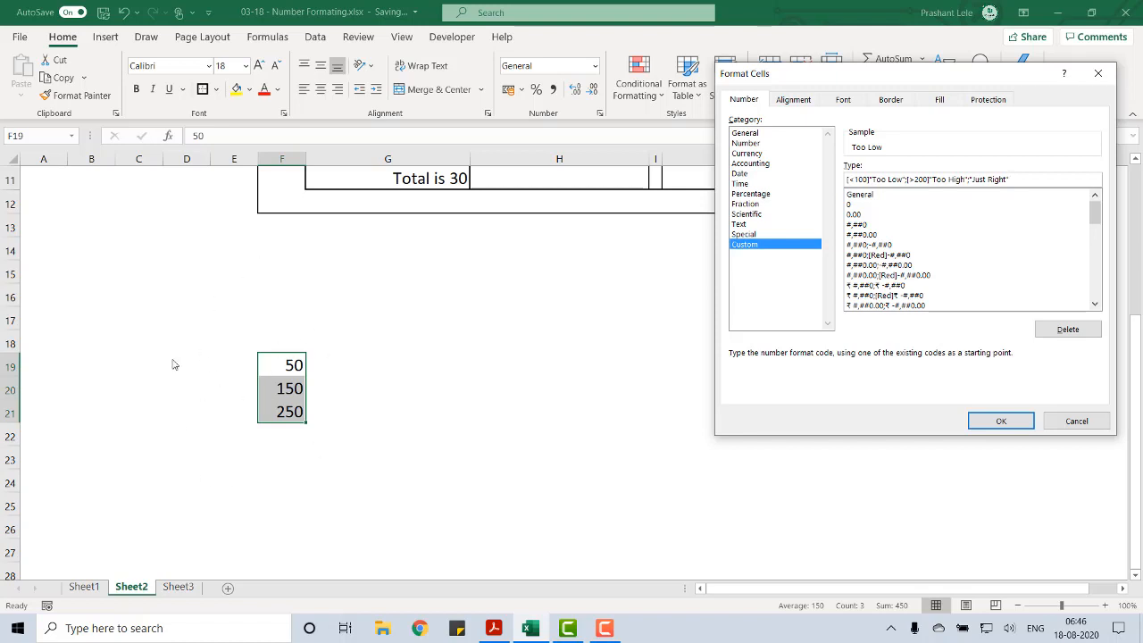
left_click(1007, 422)
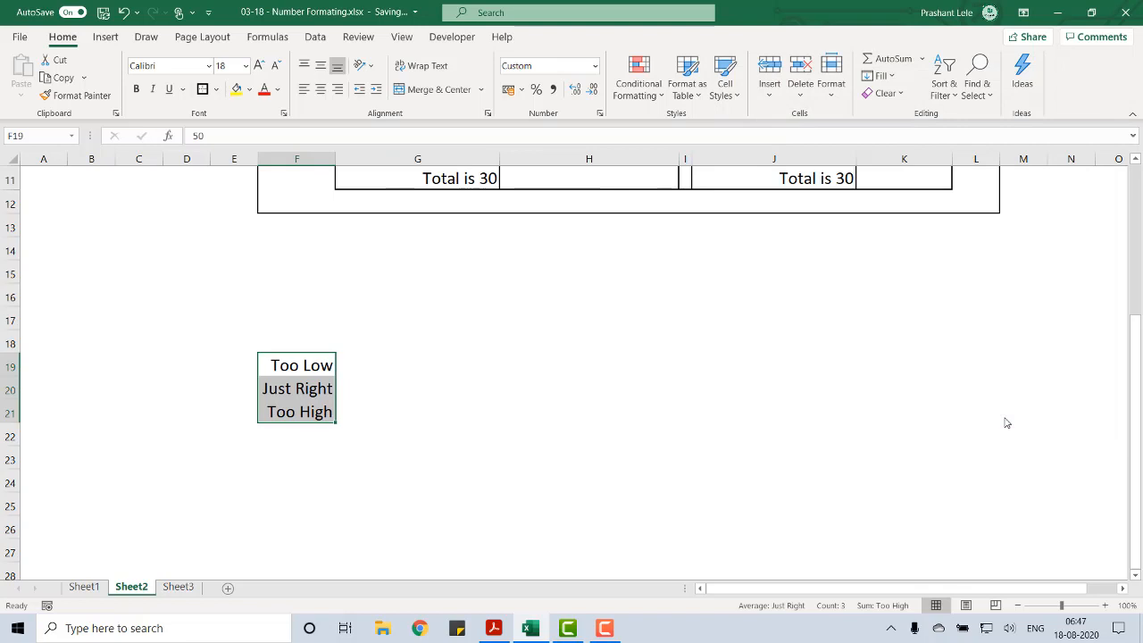
Examine the stored numbers behind the conditional text labels in F19:F21, one cell at a time
left_click(464, 366)
key("Left")
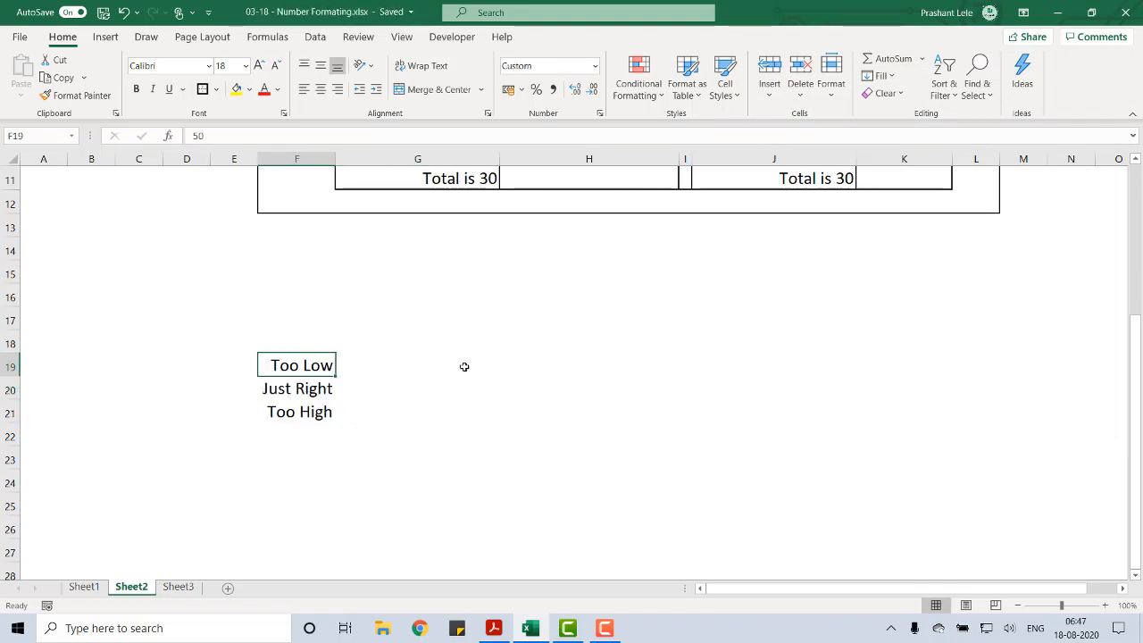
key("Down")
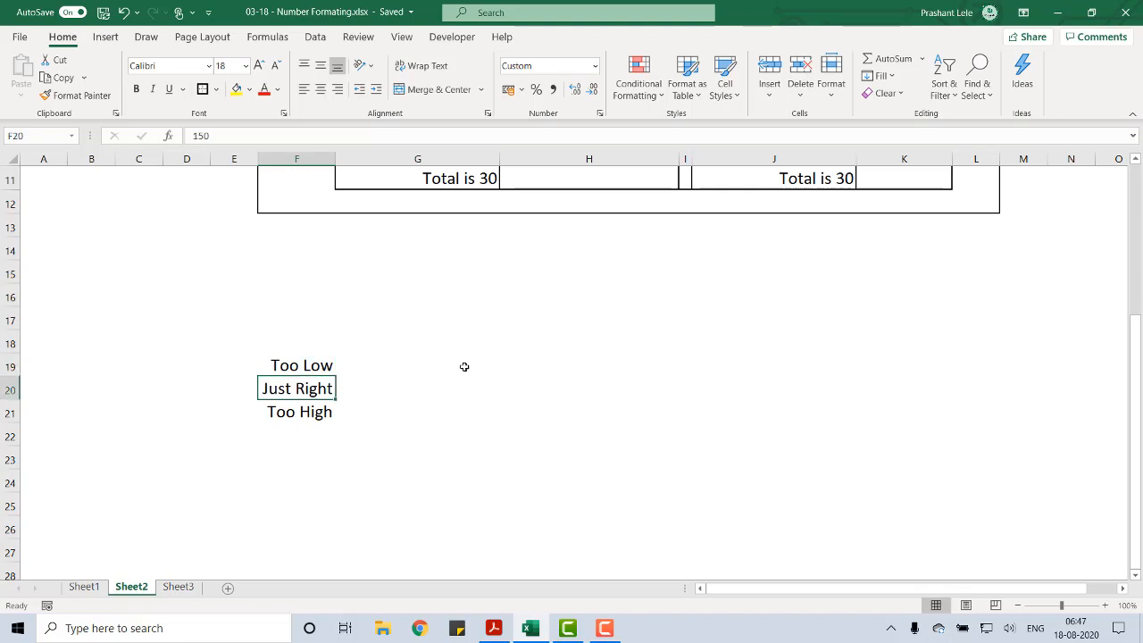
key("Down")
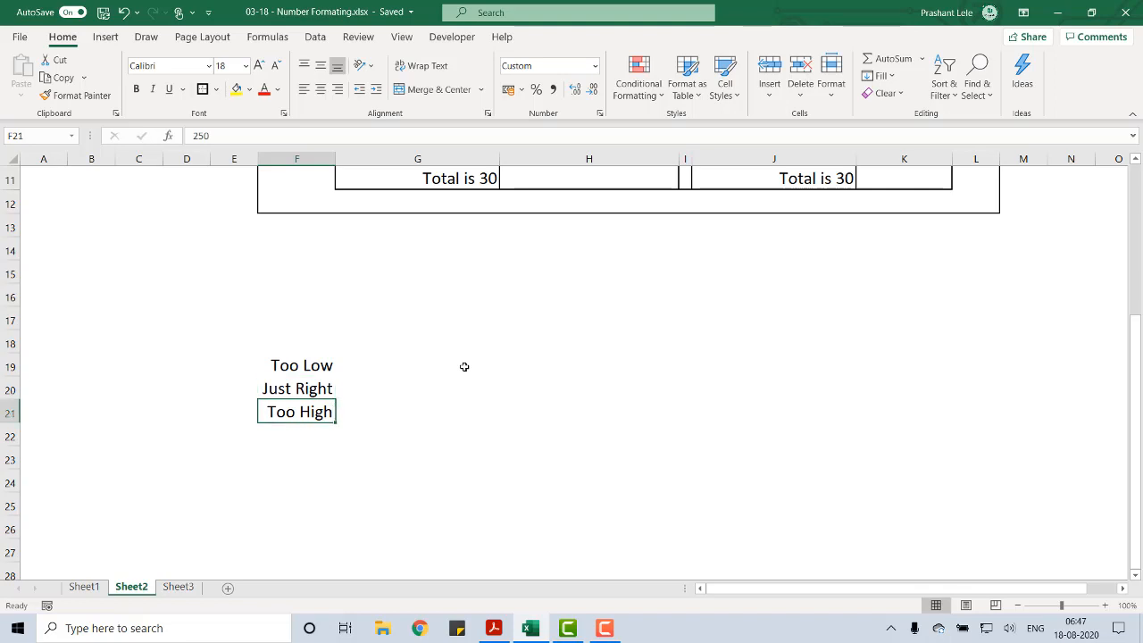
key("Right")
key("Right")
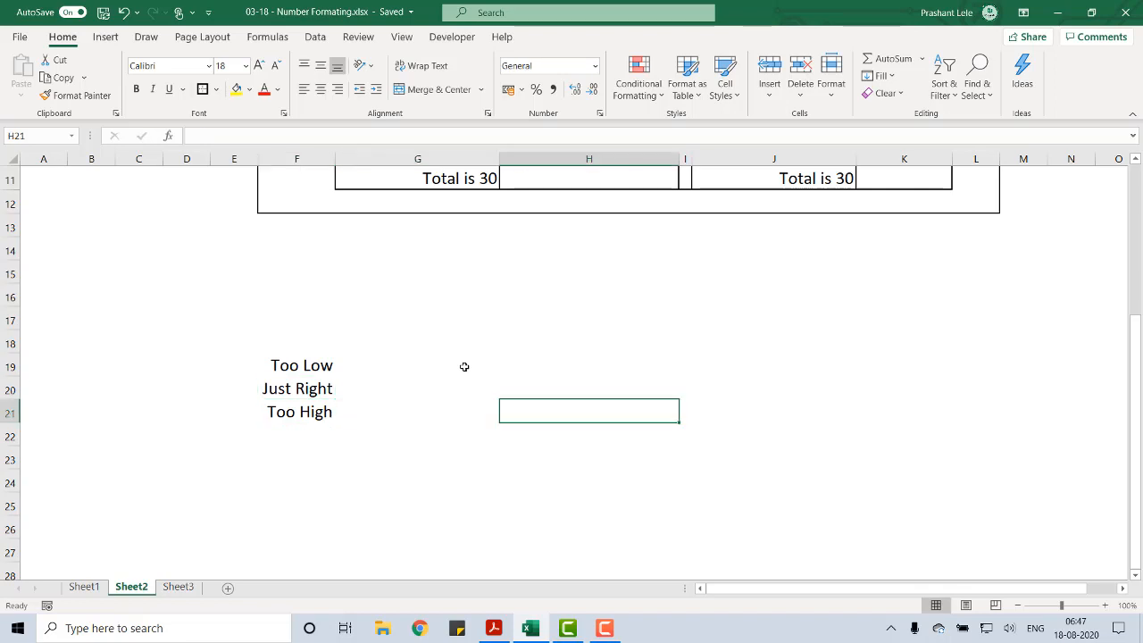
key("Left")
key("Left")
key("Up")
key("Up")
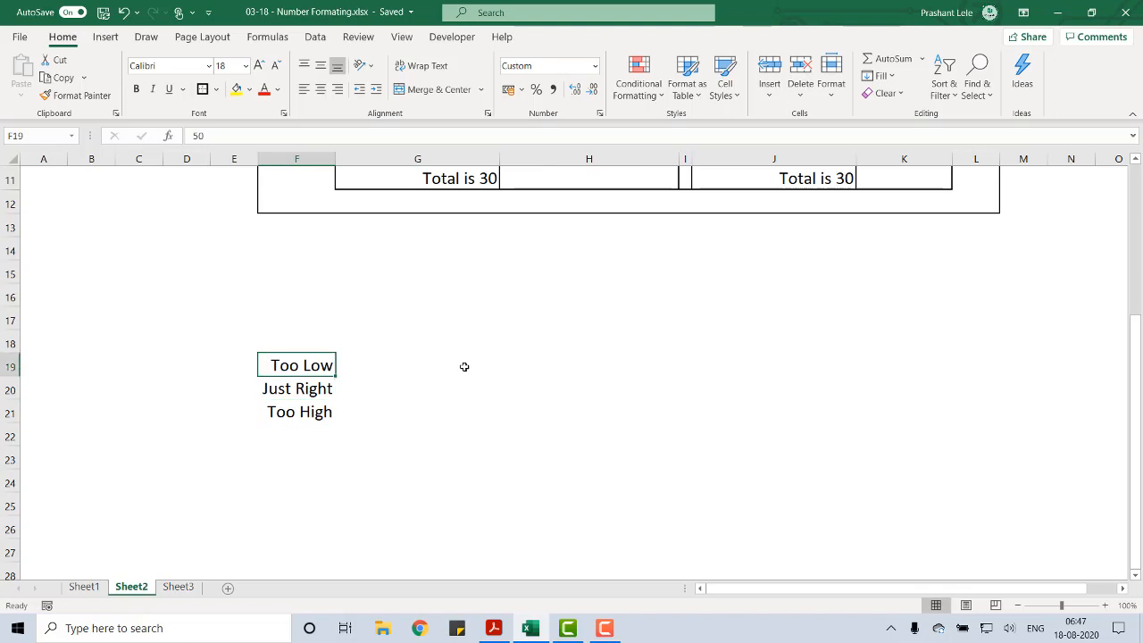
key("Up")
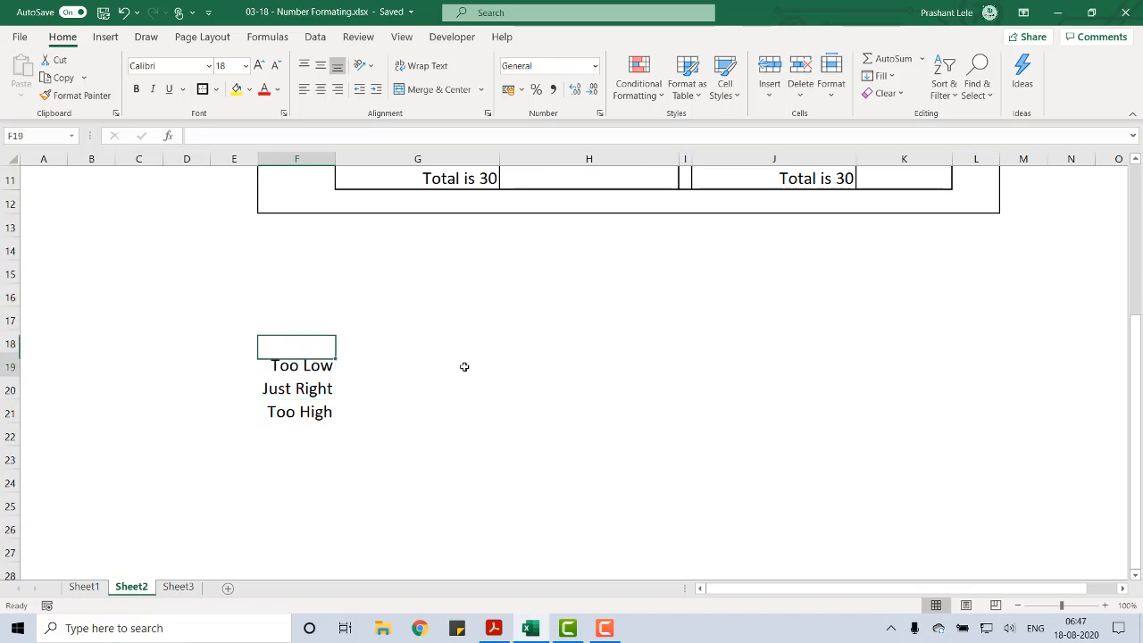
key("Down")
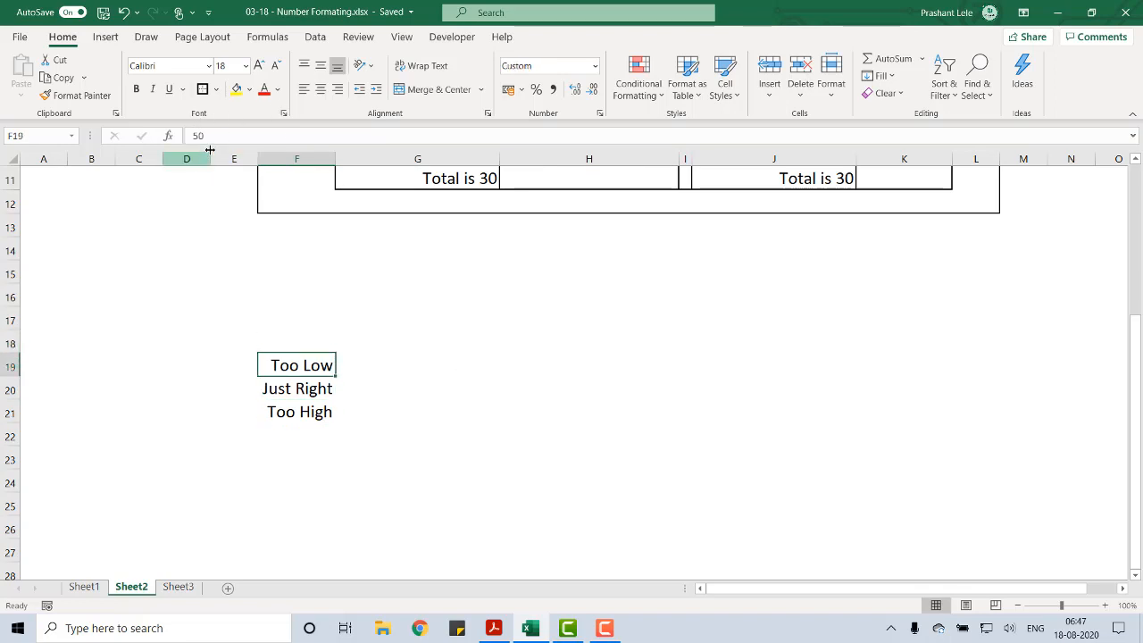
key("Down")
key("Down")
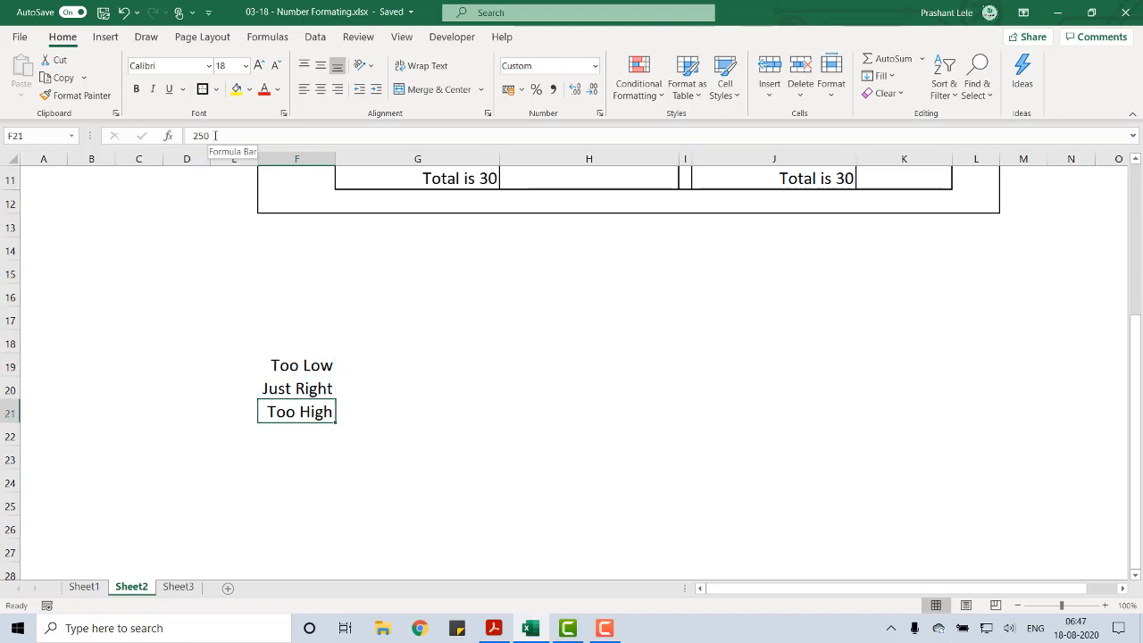
key("Up")
key("Up")
key("Up")
key("Right")
key("Right")
key("Down")
key("Left")
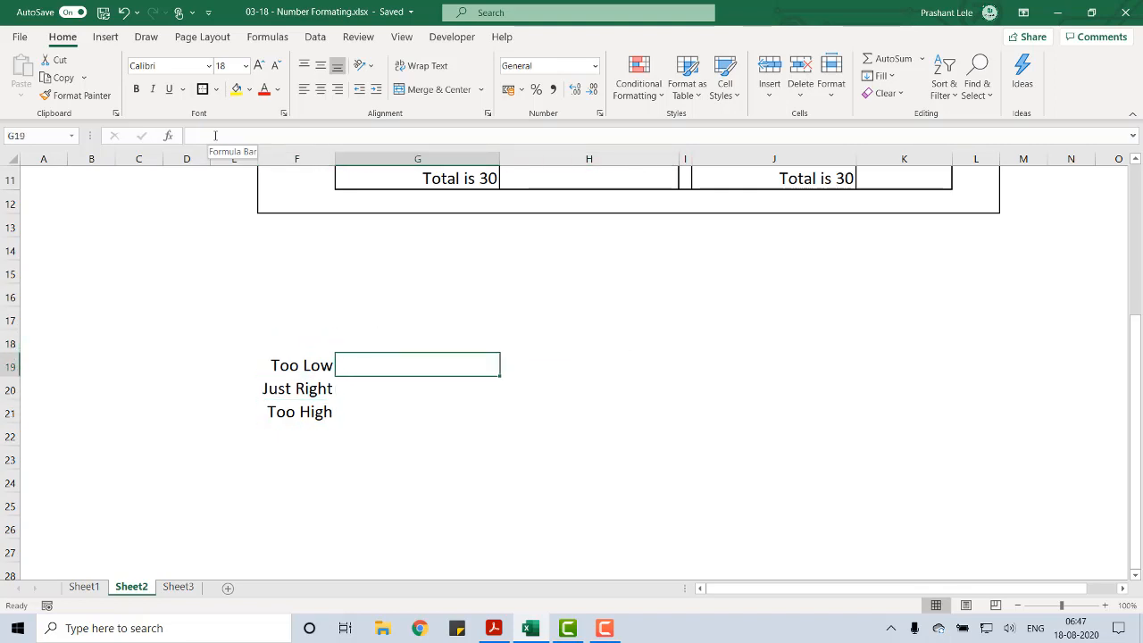